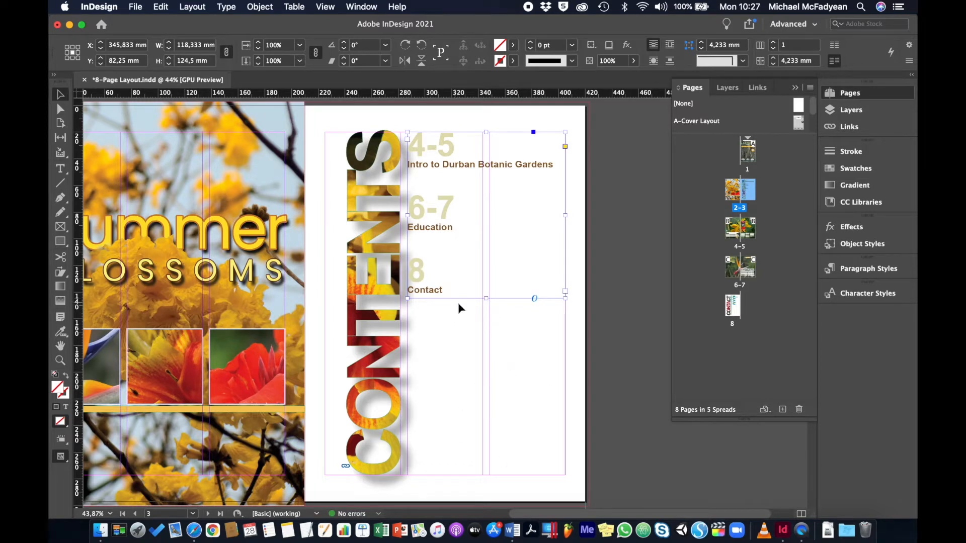
# - Draw a text frame about 118 by 126.5 mm below the contents list and open the Paragraph Styles
pyautogui.click(61, 168)
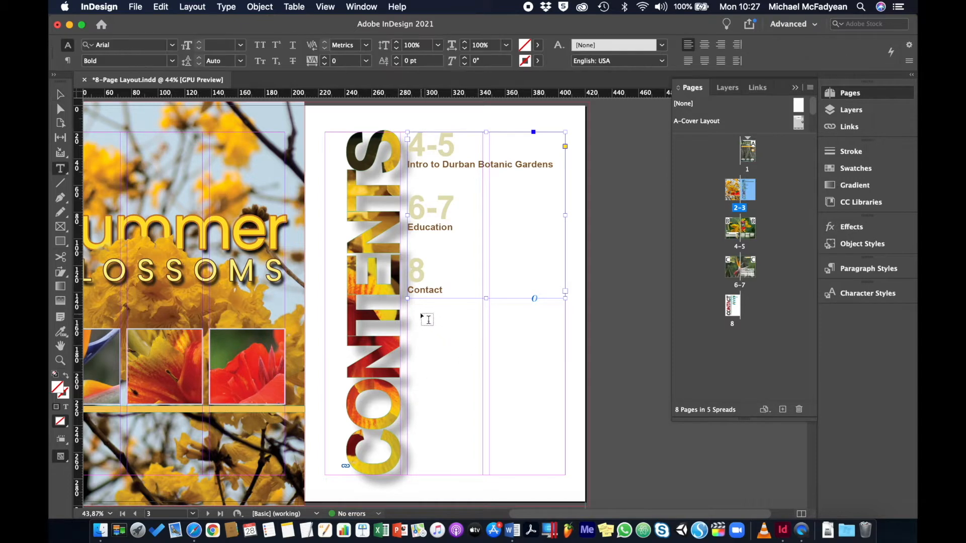
pyautogui.click(850, 110)
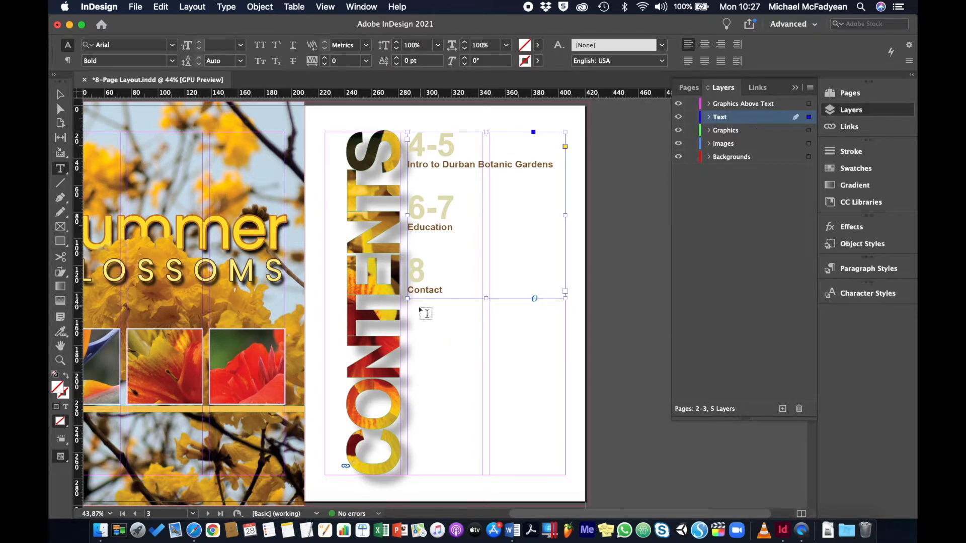
pyautogui.moveTo(409, 306); pyautogui.dragTo(565, 474)
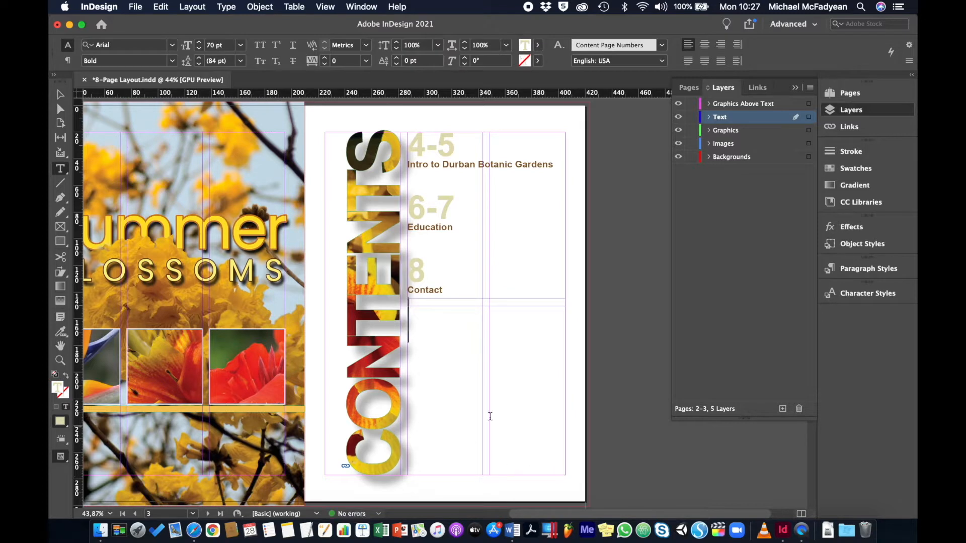
pyautogui.click(870, 269)
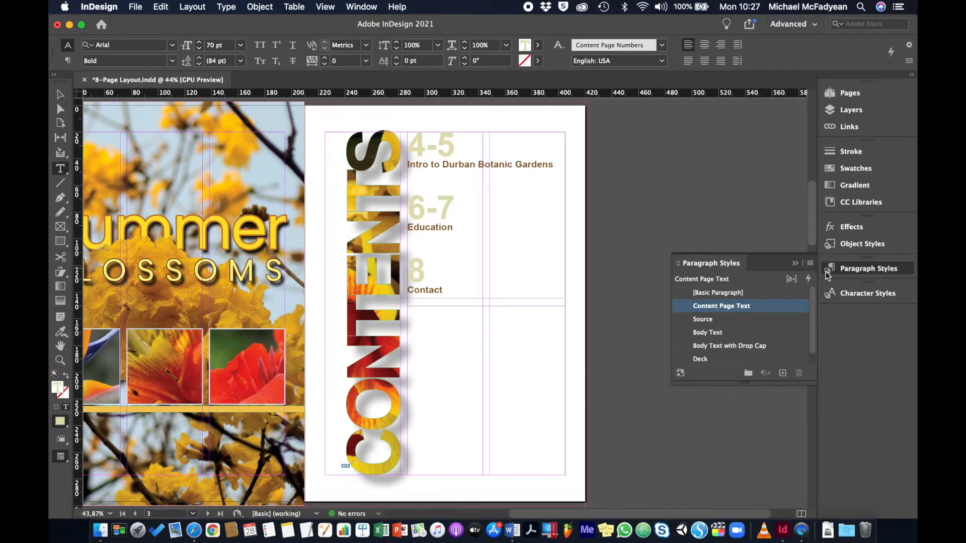
pyautogui.click(260, 6)
pyautogui.moveTo(225, 6)
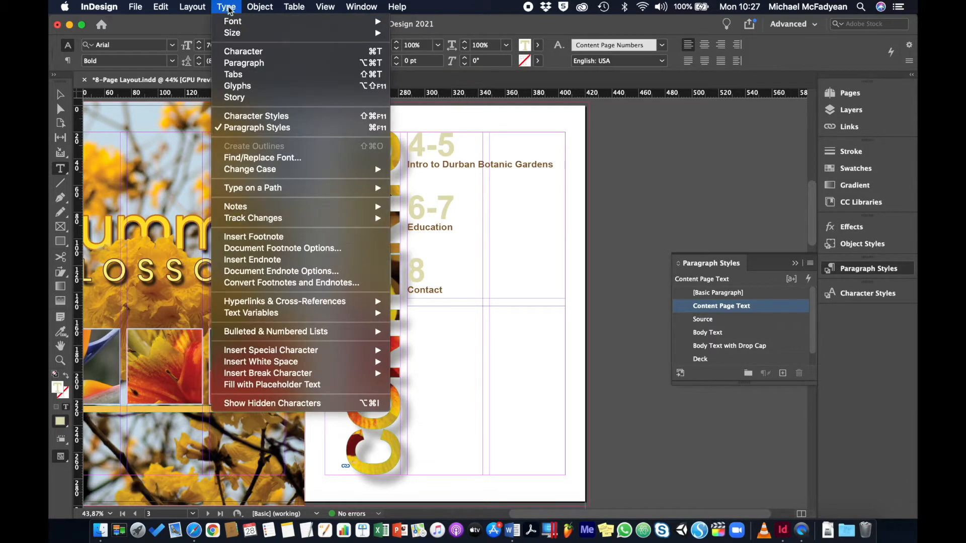
pyautogui.click(249, 52)
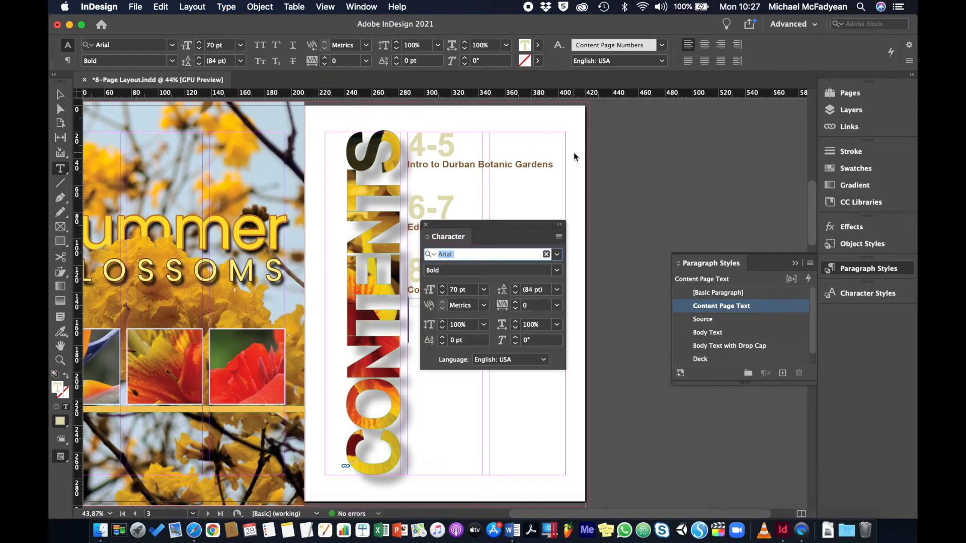
pyautogui.click(558, 237)
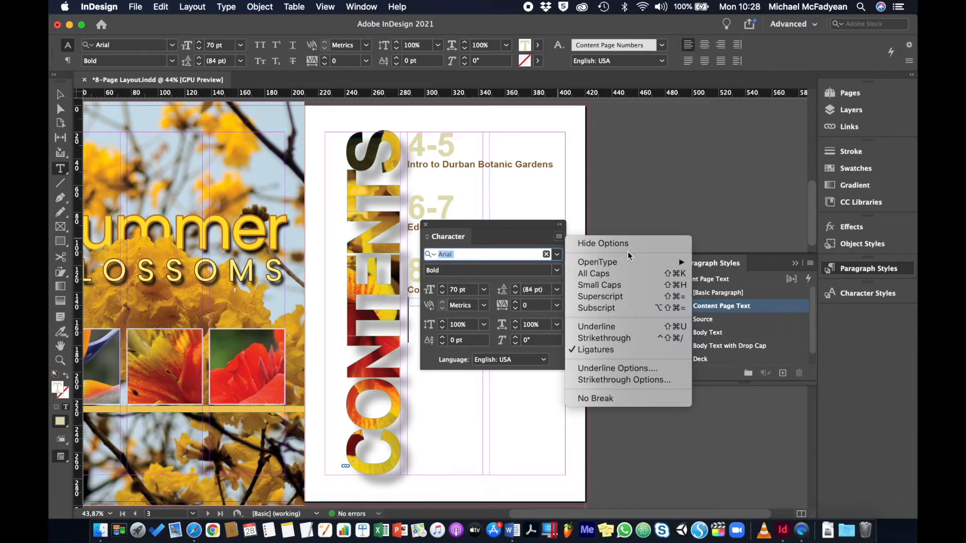
pyautogui.click(506, 230)
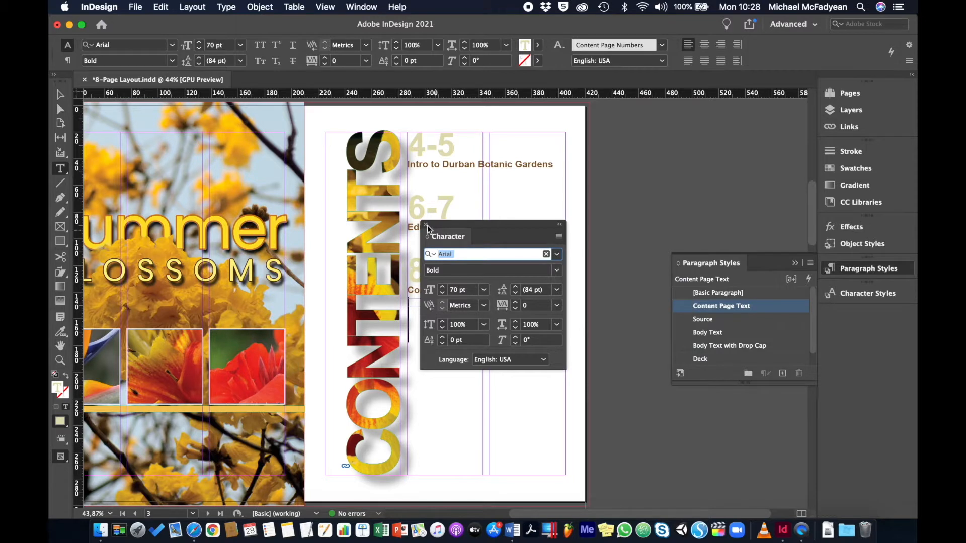
pyautogui.click(426, 224)
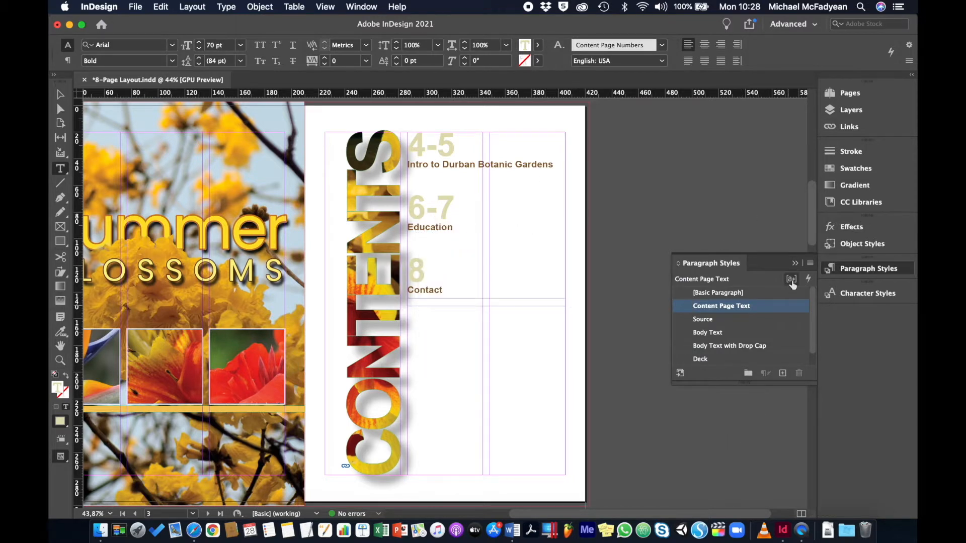
# - Reset the new text frame to the [Basic Paragraph] paragraph style and the [None] character style
pyautogui.click(727, 292)
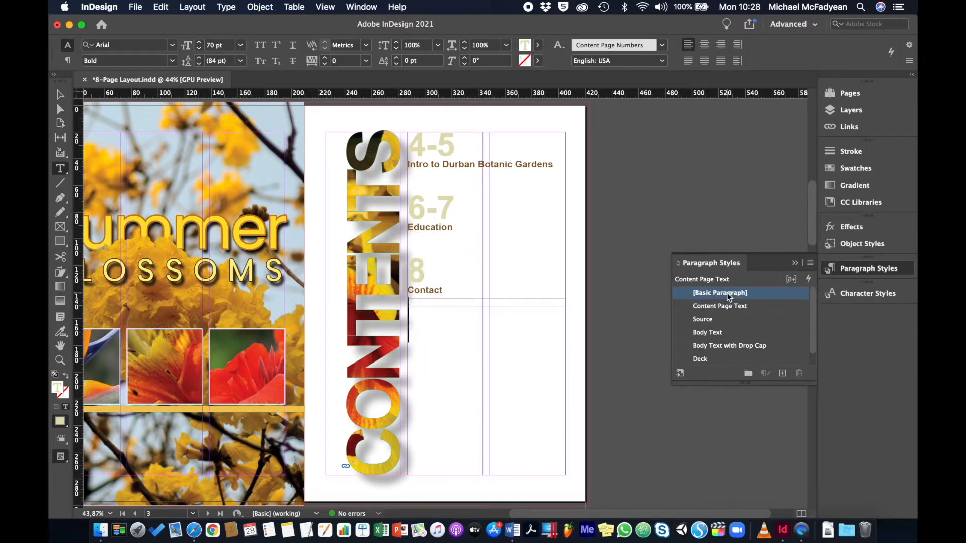
pyautogui.click(843, 294)
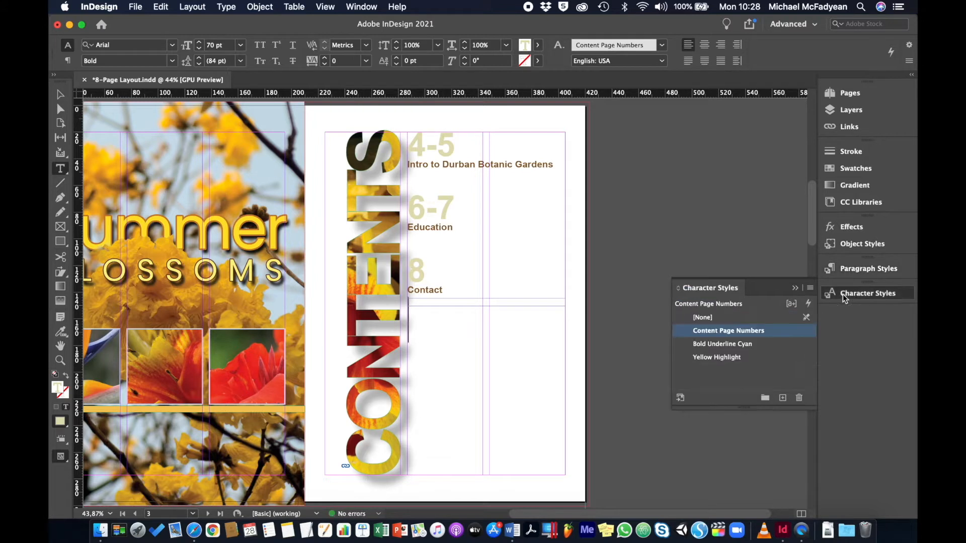
pyautogui.click(710, 318)
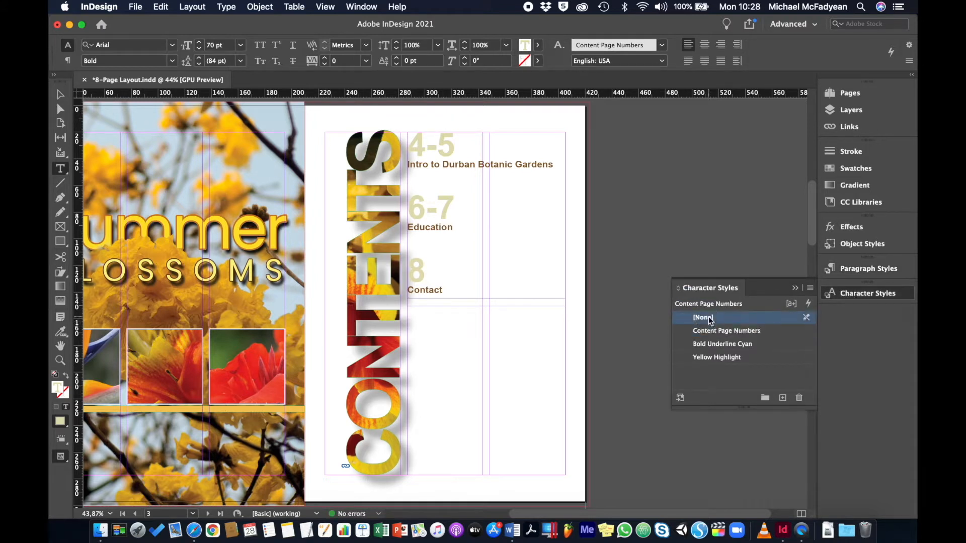
pyautogui.click(796, 289)
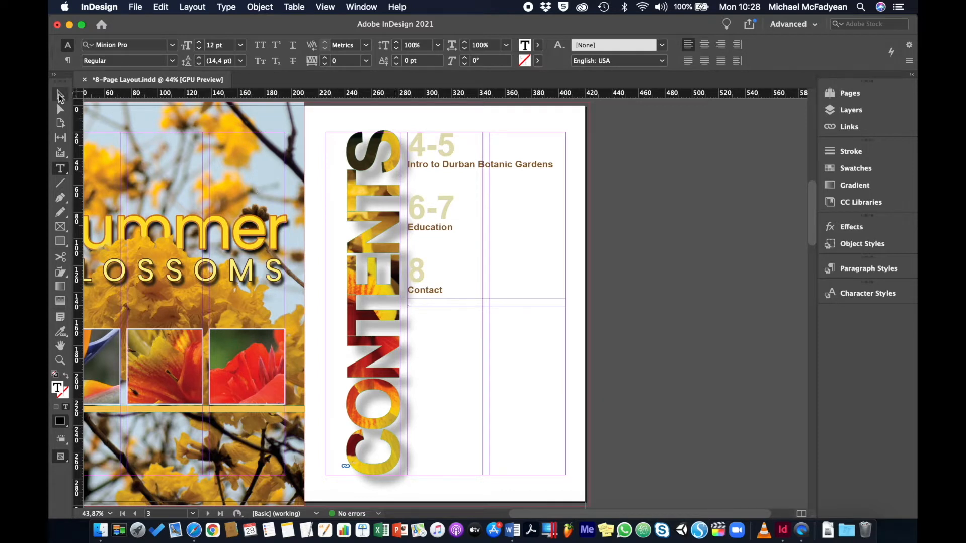
# - Widen the empty text frame beyond the right edge of the contents page to about 207 mm
pyautogui.click(59, 96)
pyautogui.click(530, 454)
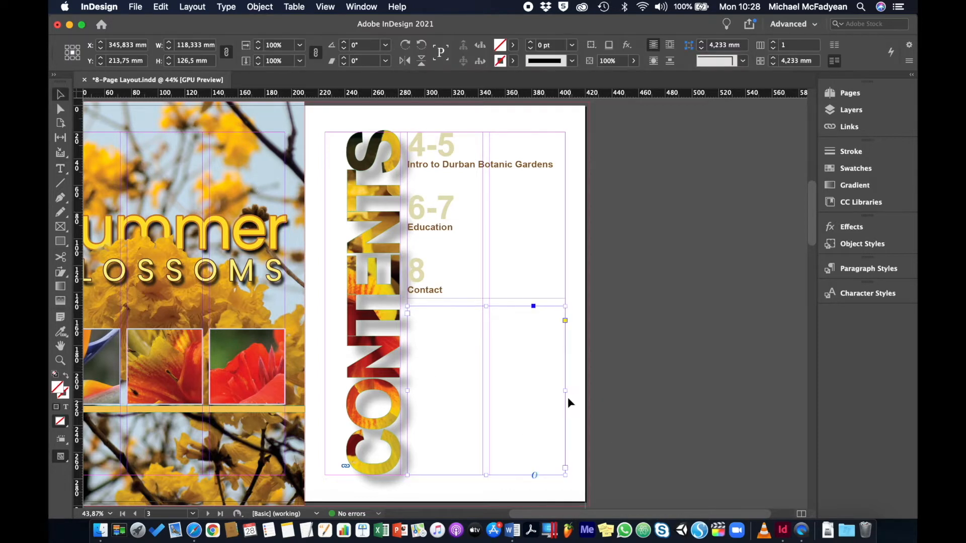
pyautogui.moveTo(566, 392); pyautogui.dragTo(684, 389)
pyautogui.press('super+equal')
pyautogui.press('super+equal')
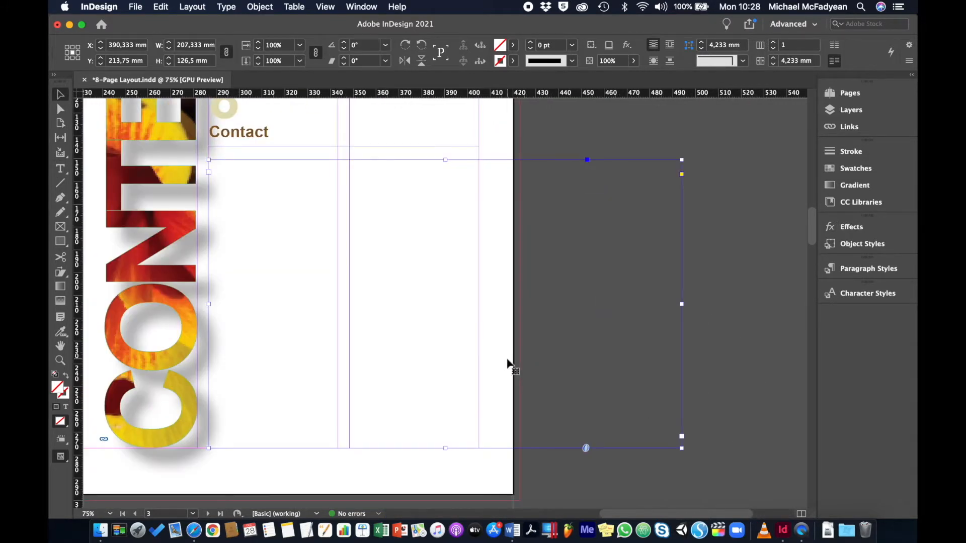
# - Insert a table with 10 body rows and 7 columns in the widened text frame
pyautogui.doubleClick(258, 191)
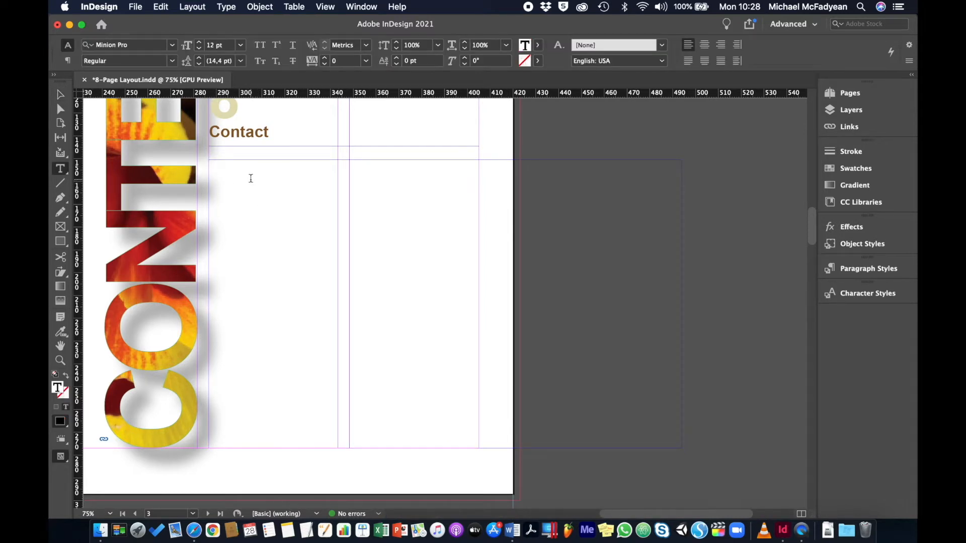
pyautogui.click(295, 7)
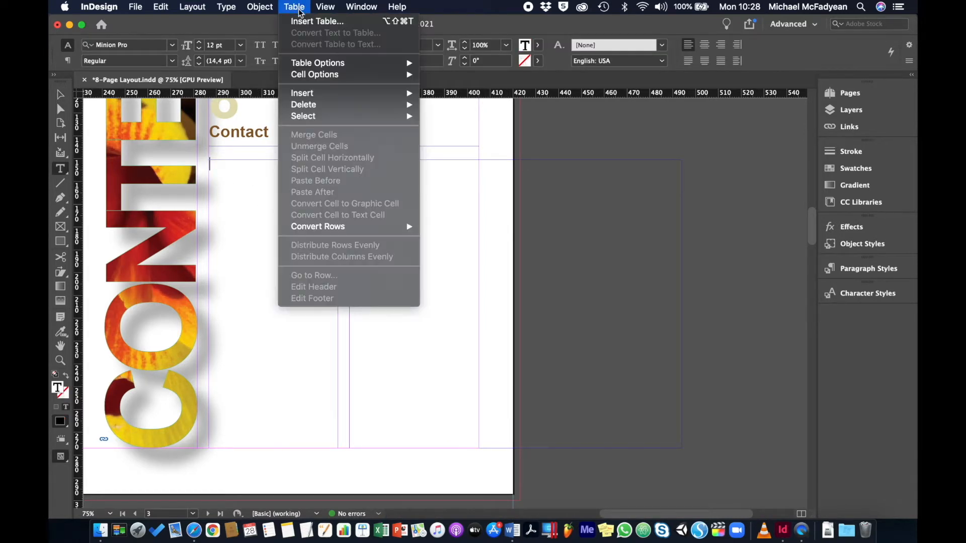
pyautogui.click(306, 21)
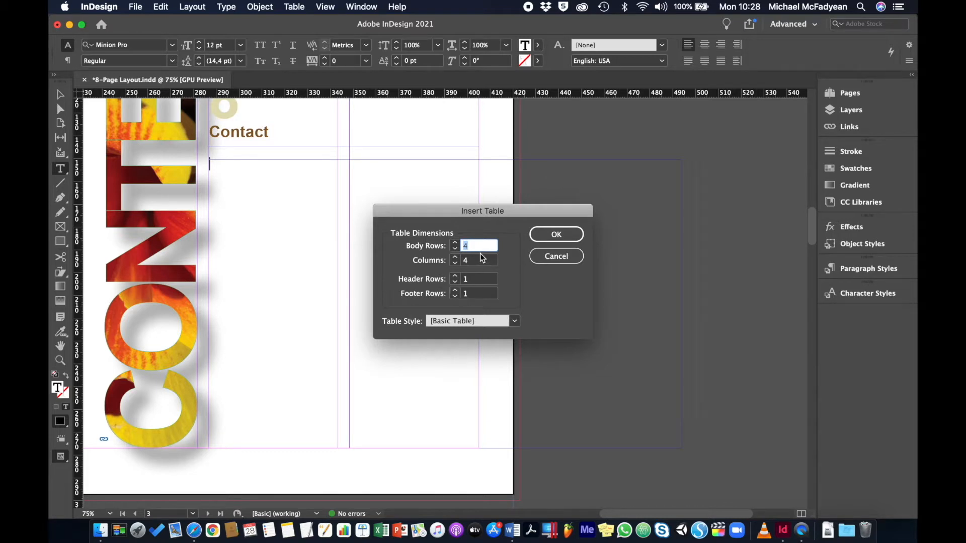
pyautogui.write('10')
pyautogui.click(455, 258)
pyautogui.click(455, 258)
pyautogui.click(455, 258)
pyautogui.click(555, 234)
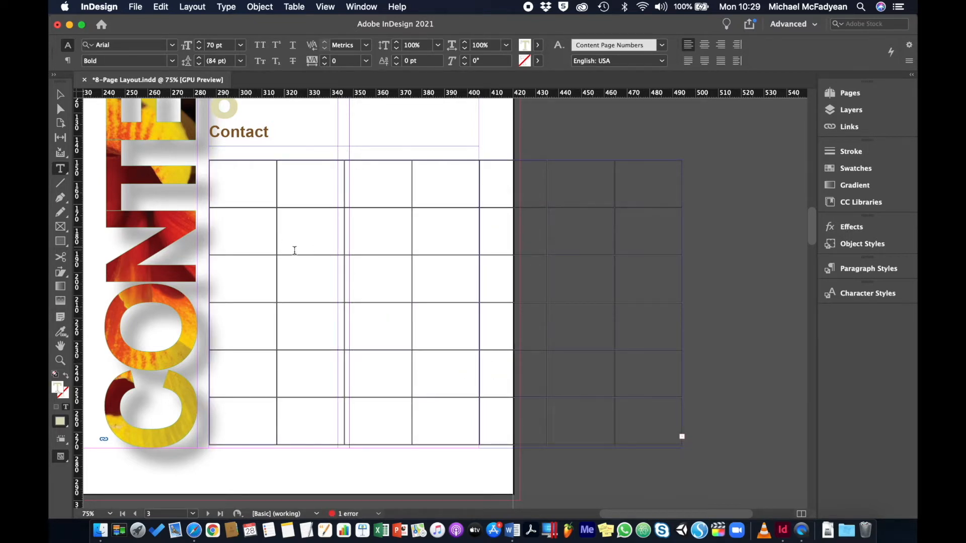
# - Apply the [Basic Paragraph] paragraph style and the [None] character style to the entire table
pyautogui.click(208, 160)
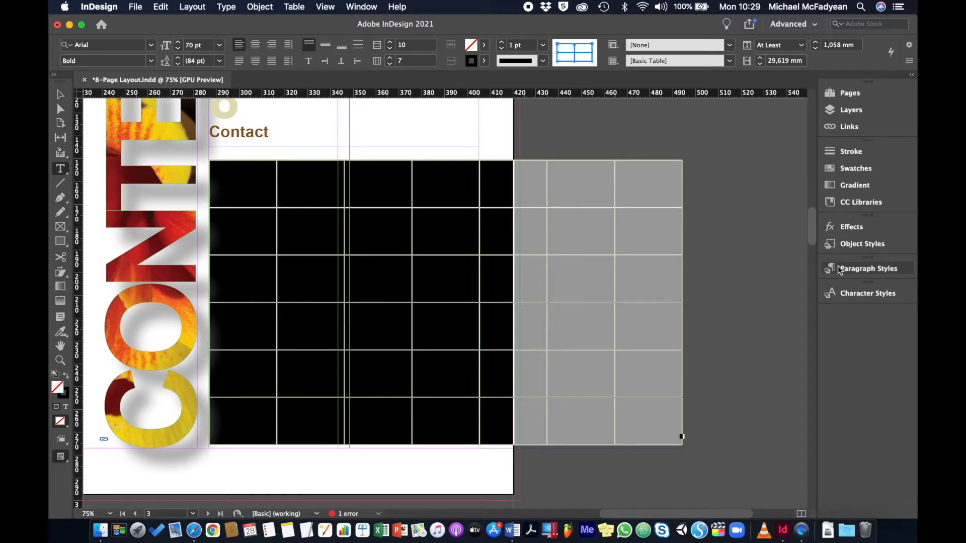
pyautogui.click(868, 268)
pyautogui.click(729, 294)
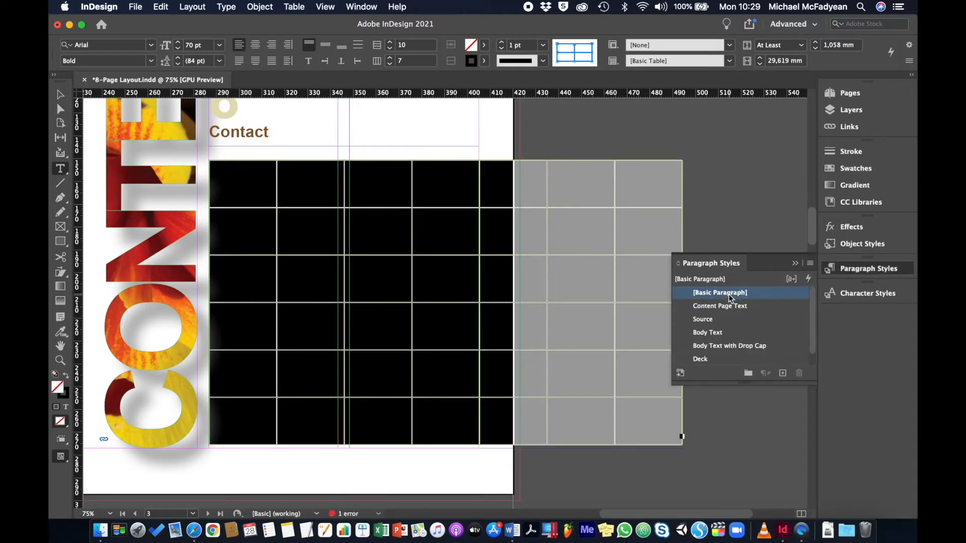
pyautogui.click(867, 294)
pyautogui.click(738, 318)
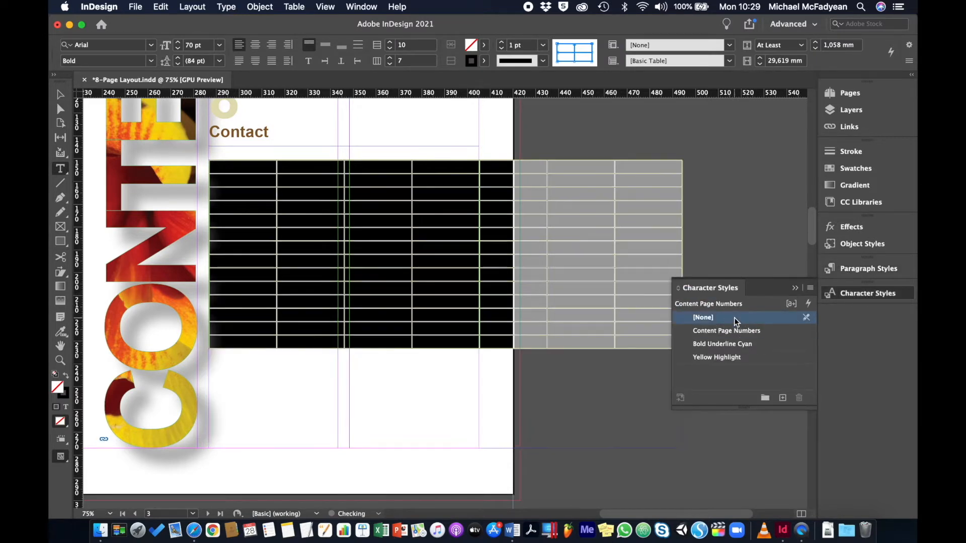
pyautogui.click(795, 290)
# - Enter the heading EVENTS in the table's first cell
pyautogui.click(251, 168)
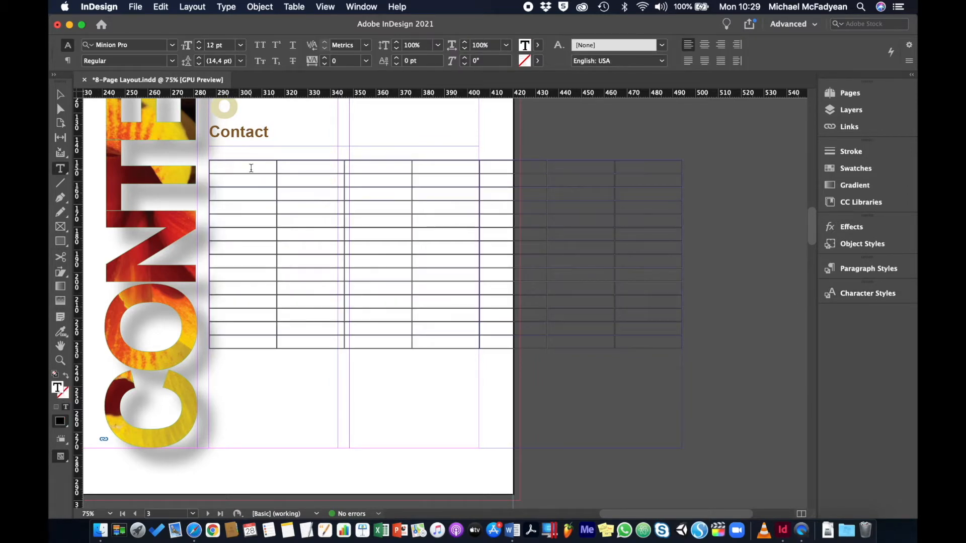
pyautogui.press('super+equal')
pyautogui.press('super+equal')
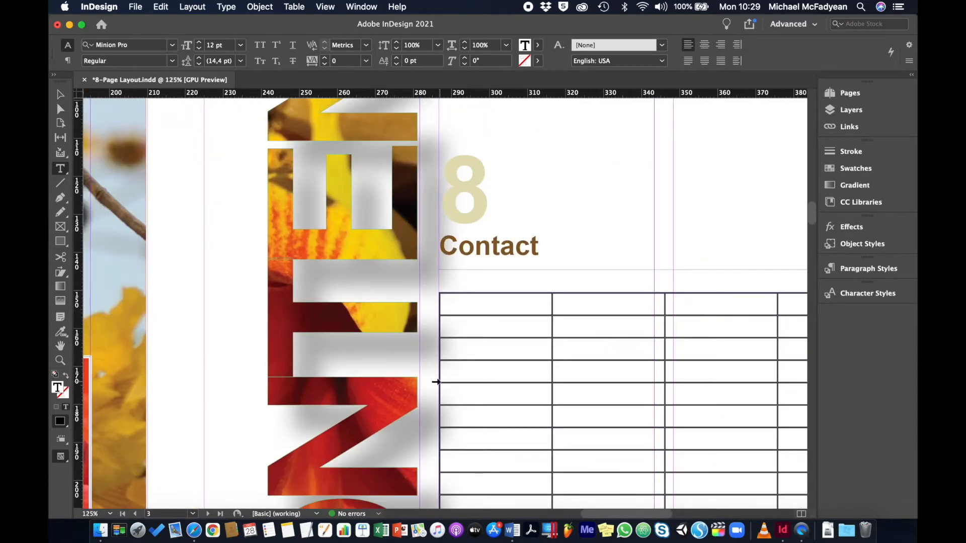
pyautogui.write('EVENTS')
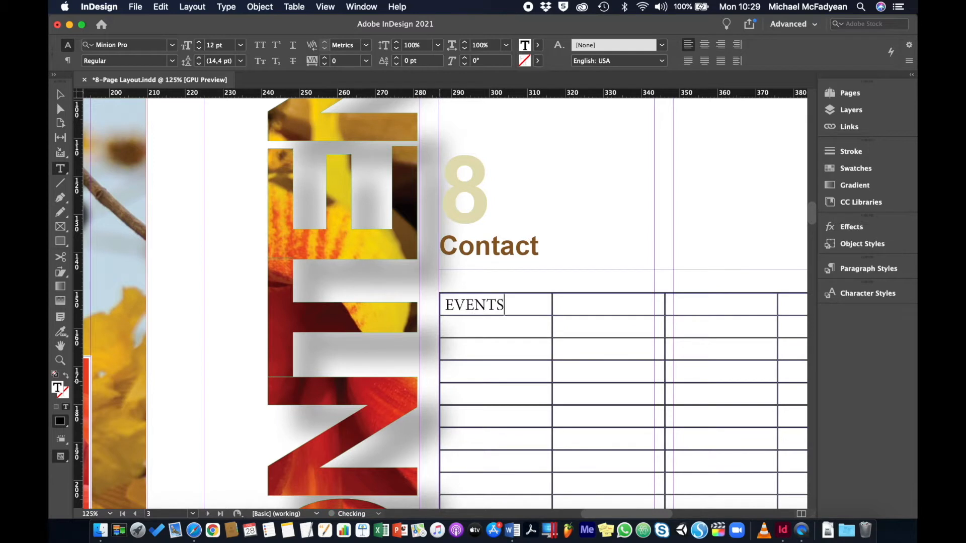
# - Enter "Durban Botanic Gardens has an annual calendar full of varied events" in the cell below the EVENTS heading
pyautogui.click(466, 326)
pyautogui.write('Durban Botanic Gardens')
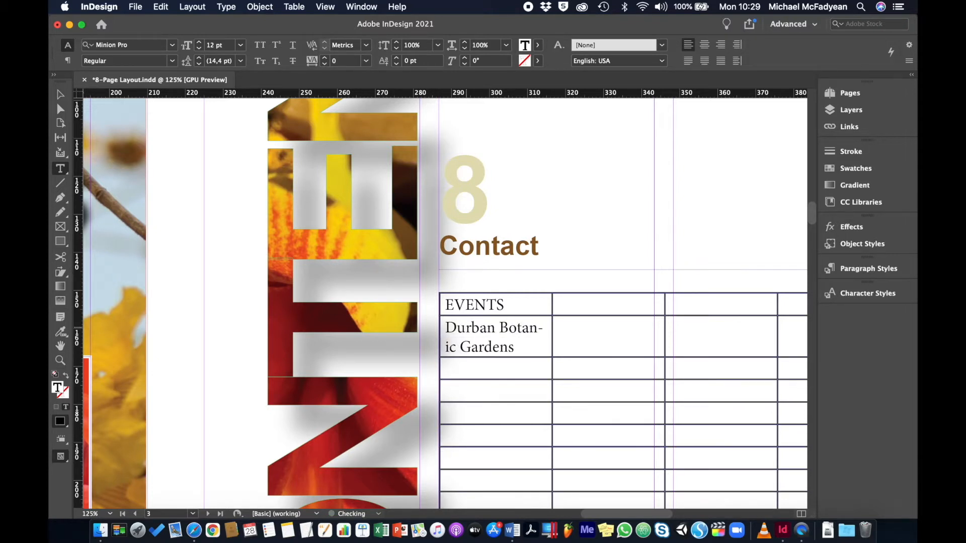
pyautogui.write(' has an ann')
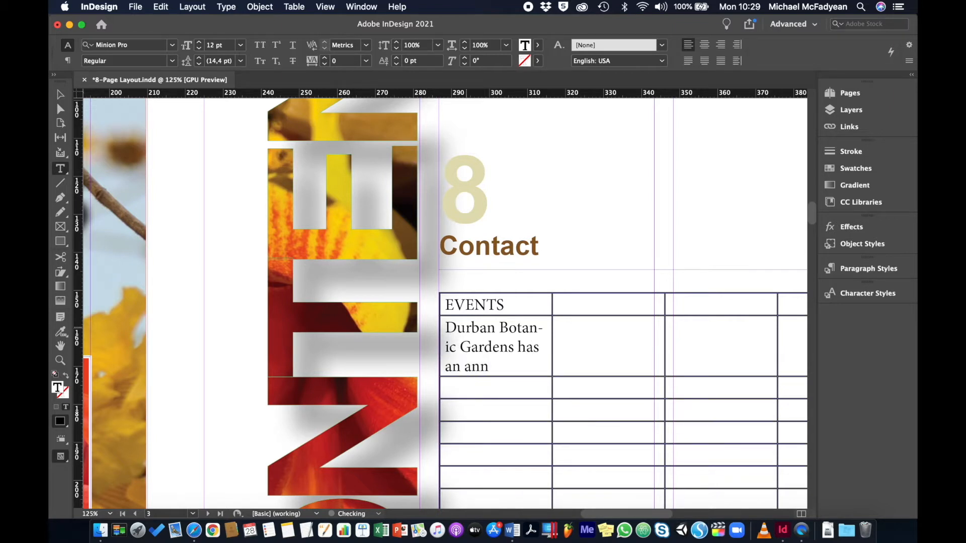
pyautogui.write('ual calenda')
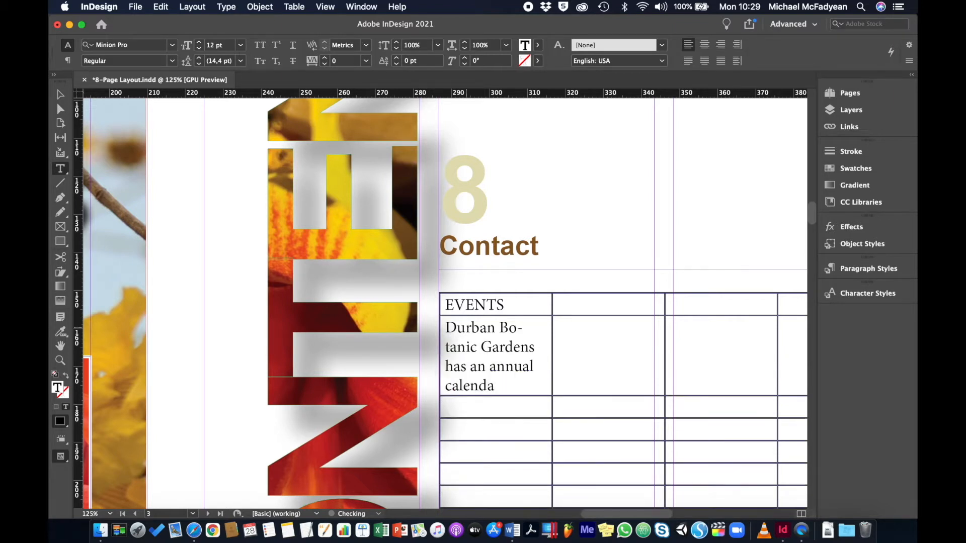
pyautogui.write('r full of varied')
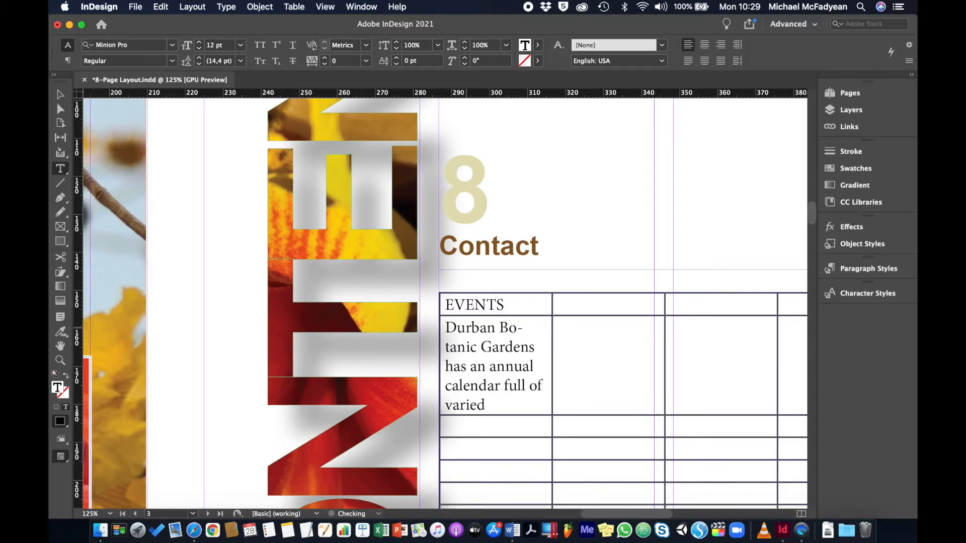
pyautogui.write(' a')
pyautogui.press('BackSpace')
pyautogui.write('events')
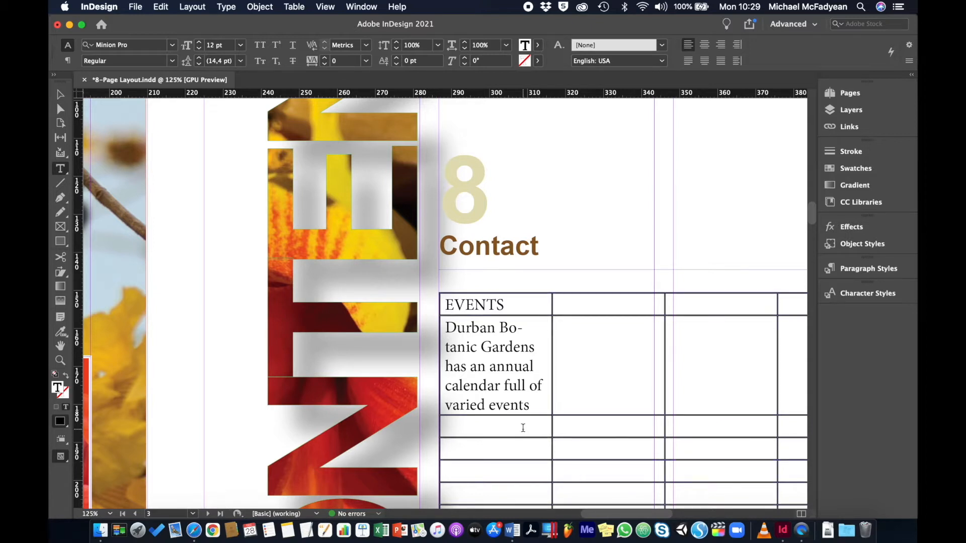
# - Leave one row empty below the introduction, then enter "New Years Day Braai" and "KZN Philharmonic Orchestra" in the first column's following cells
pyautogui.write('New')
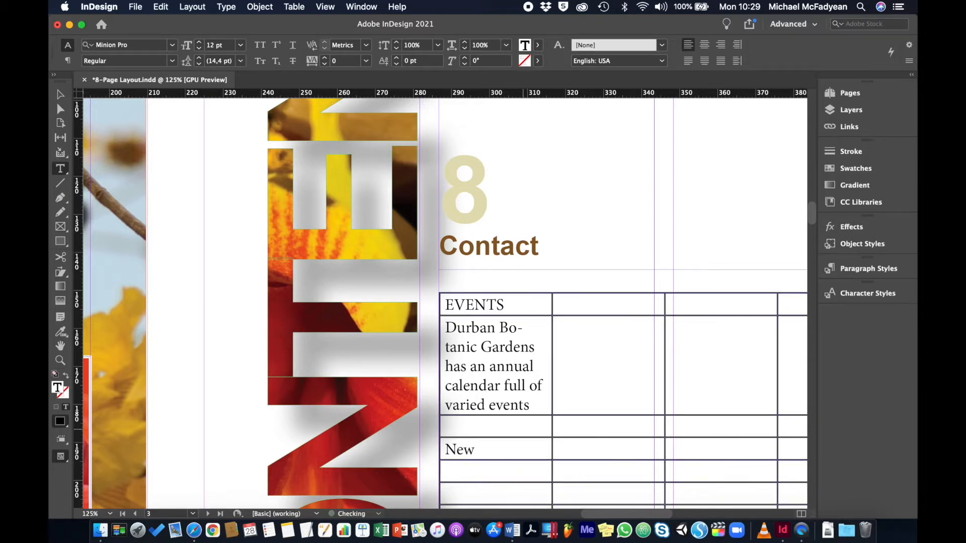
pyautogui.write(' Years Day Braai')
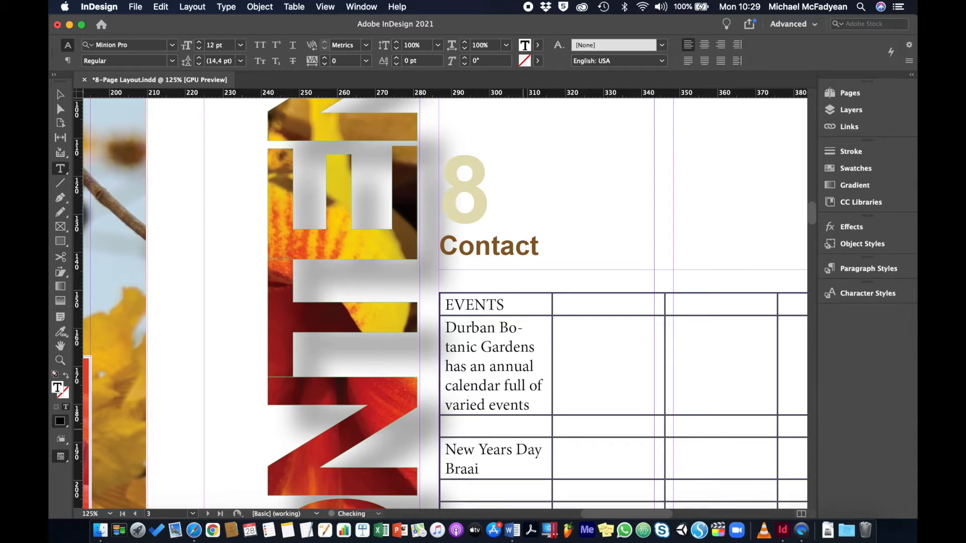
pyautogui.click(445, 490)
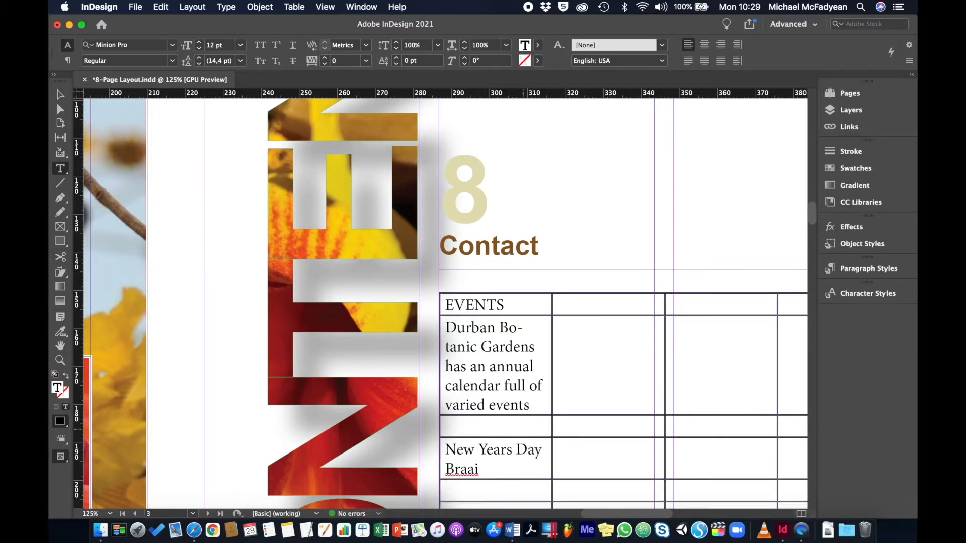
pyautogui.write('KZN')
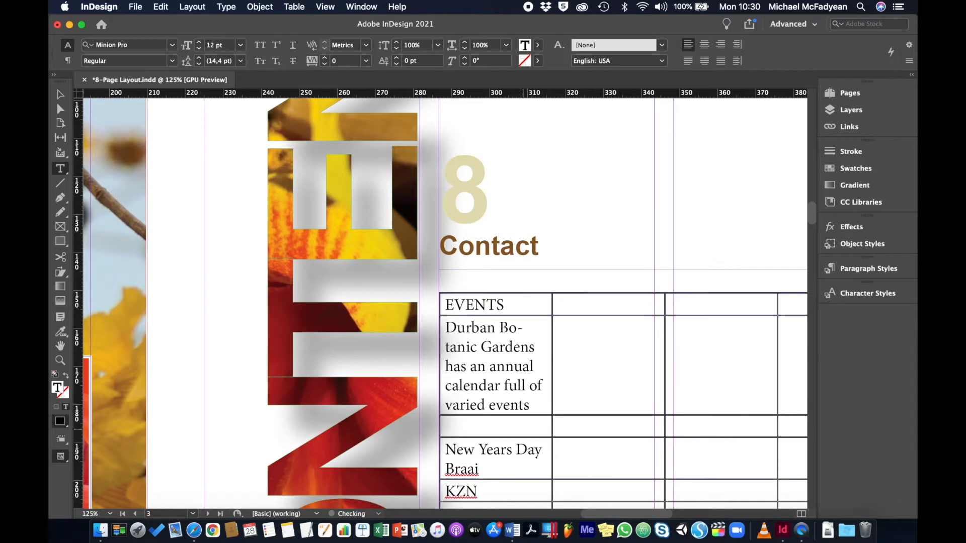
pyautogui.write(' Ph')
pyautogui.press('BackSpace')
pyautogui.write('hi')
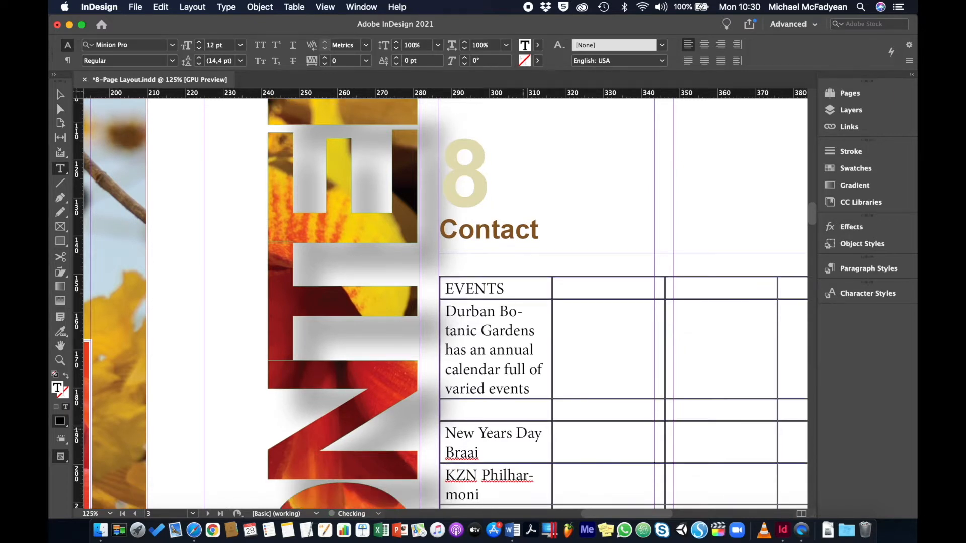
pyautogui.write('lharmonic Orc')
pyautogui.press('BackSpace')
pyautogui.write('chestra')
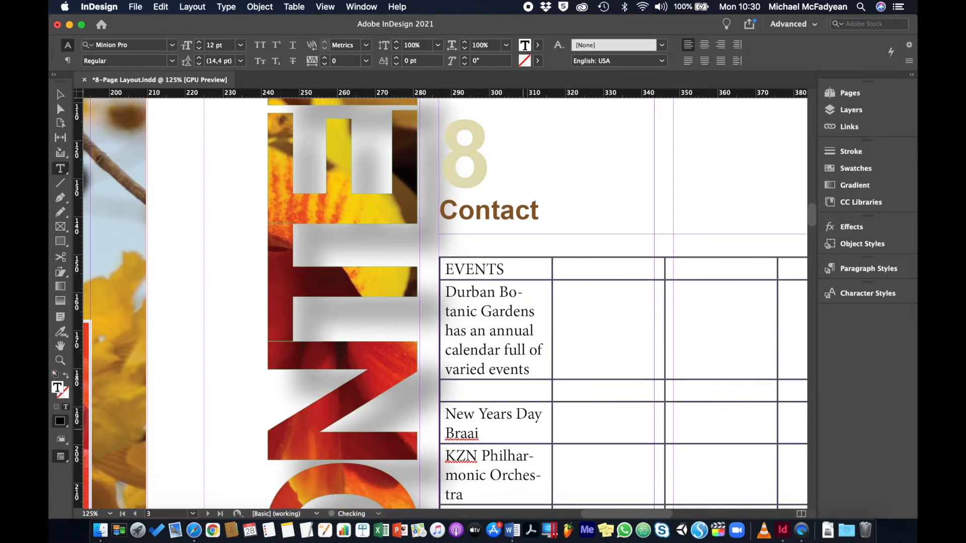
# - Enter "Parlotones Concert" in the first-column cell below KZN Philharmonic Orchestra
pyautogui.press('Down')
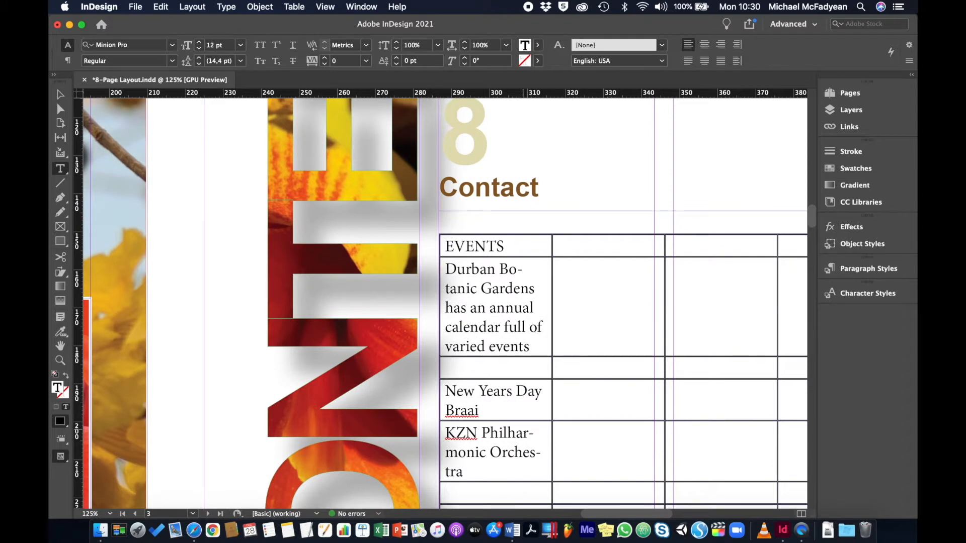
pyautogui.write('Pr')
pyautogui.write('r')
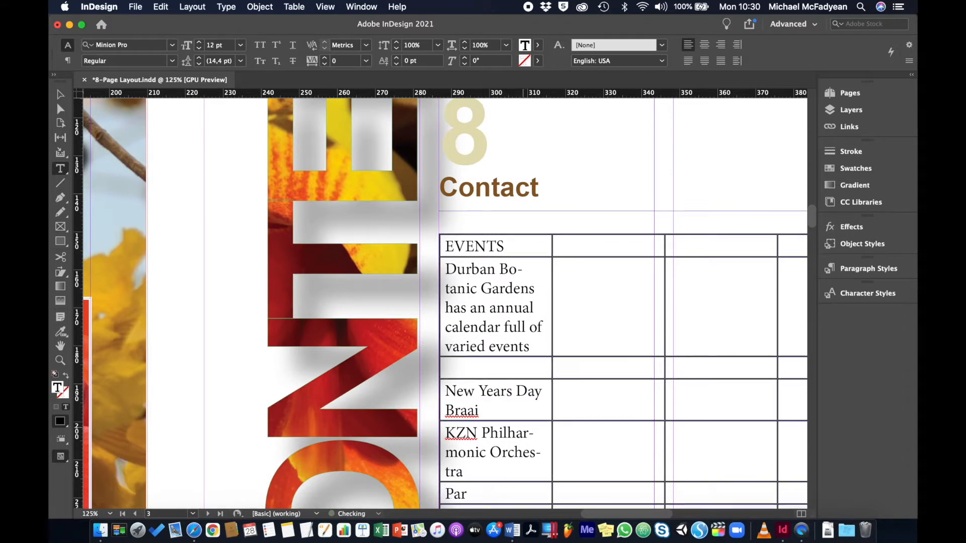
pyautogui.write('lotoone')
pyautogui.press('BackSpace')
pyautogui.press('BackSpace')
pyautogui.press('BackSpace')
pyautogui.write('nes ')
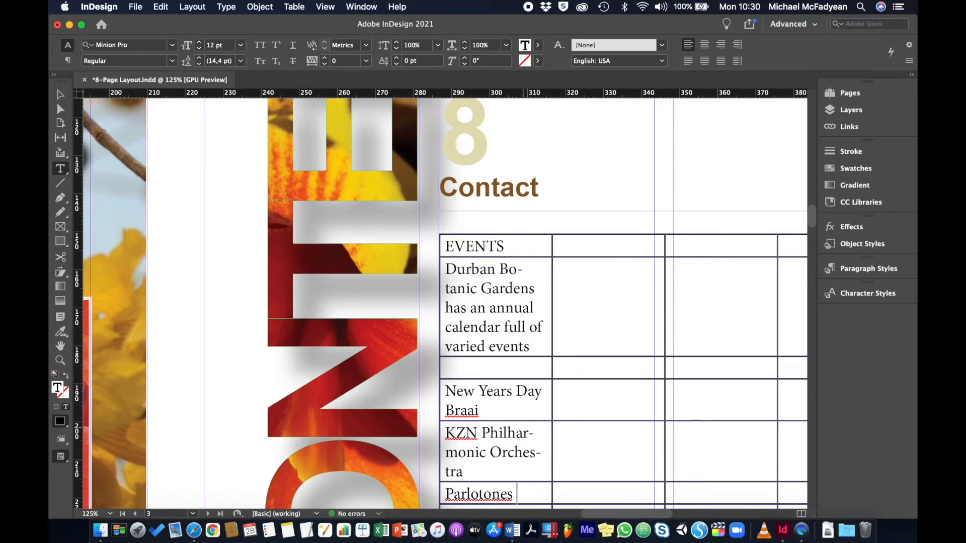
pyautogui.write('Concert')
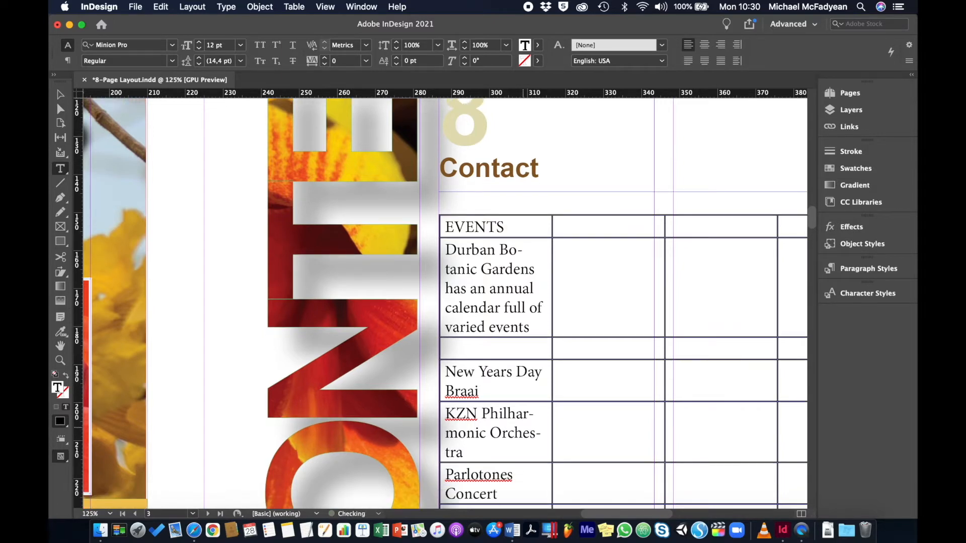
# - Enter "Valentine Dinner by the Lake" and "Easter Fun Day" in the two cells below Parlotones Concert
pyautogui.scroll(-10, 534, 483)
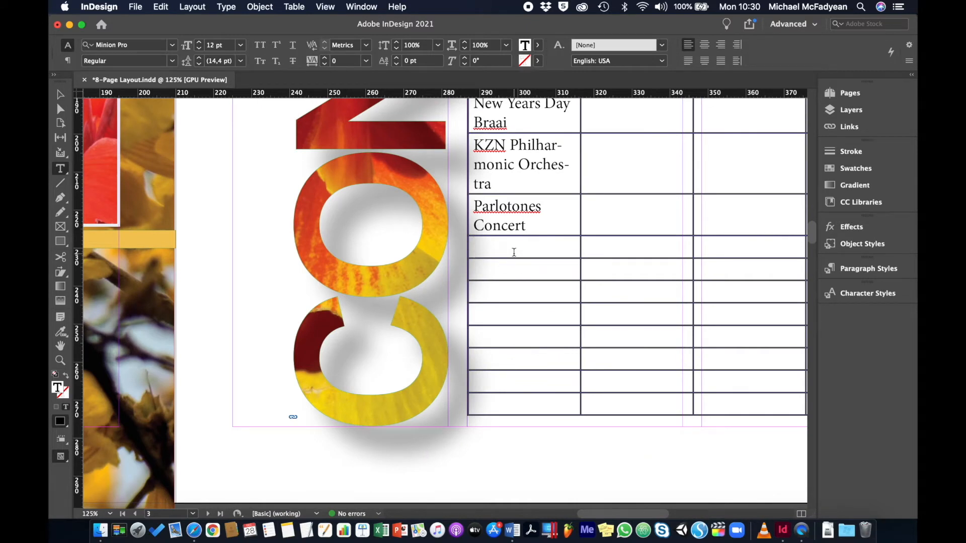
pyautogui.write('Valentine')
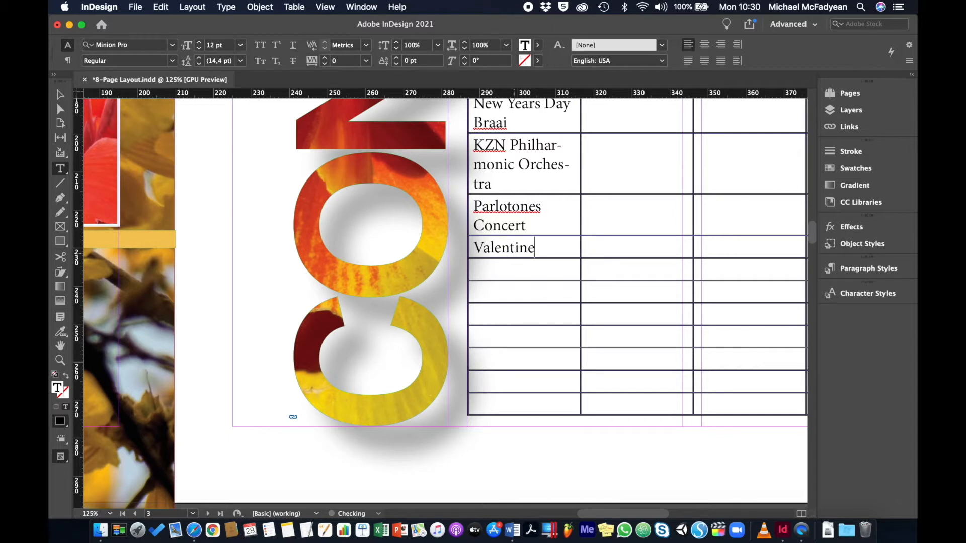
pyautogui.write(' Dinner b')
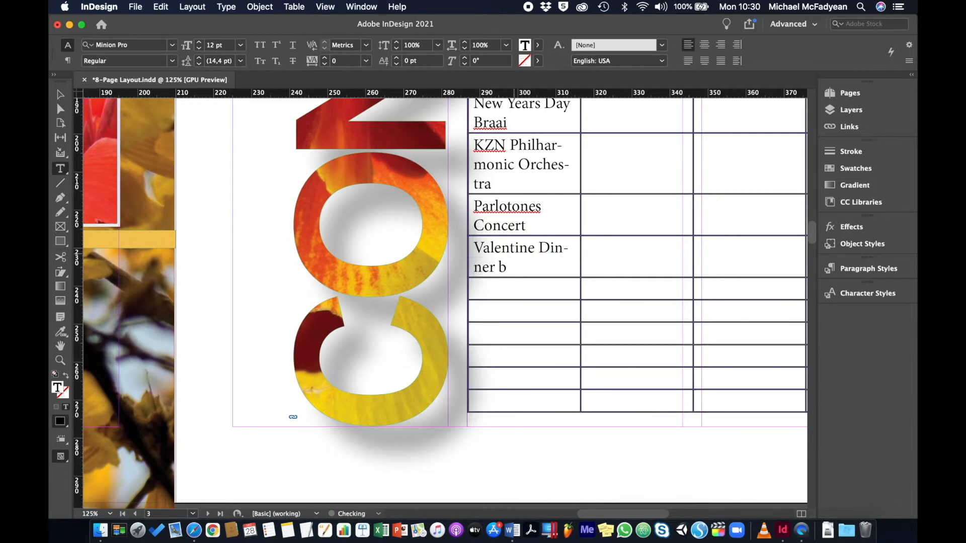
pyautogui.write('y the Lake')
pyautogui.press('Down')
pyautogui.write('Easter Fun Day')
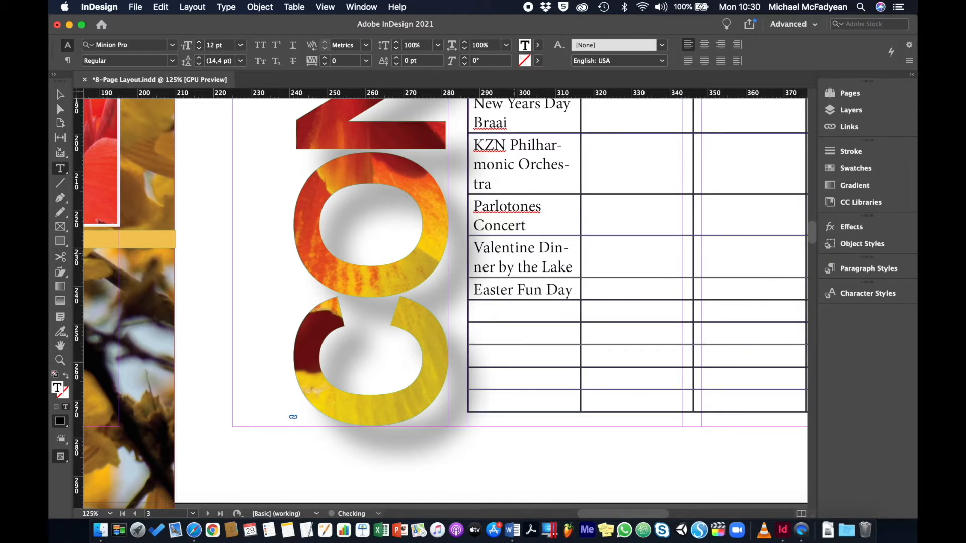
# - Enter "Youth Day", "Mandela Day" and "Magic Land for Kids" in the three cells below Easter Fun Day
pyautogui.press('Down')
pyautogui.write('Youth Day')
pyautogui.press('Down')
pyautogui.write('Mandela')
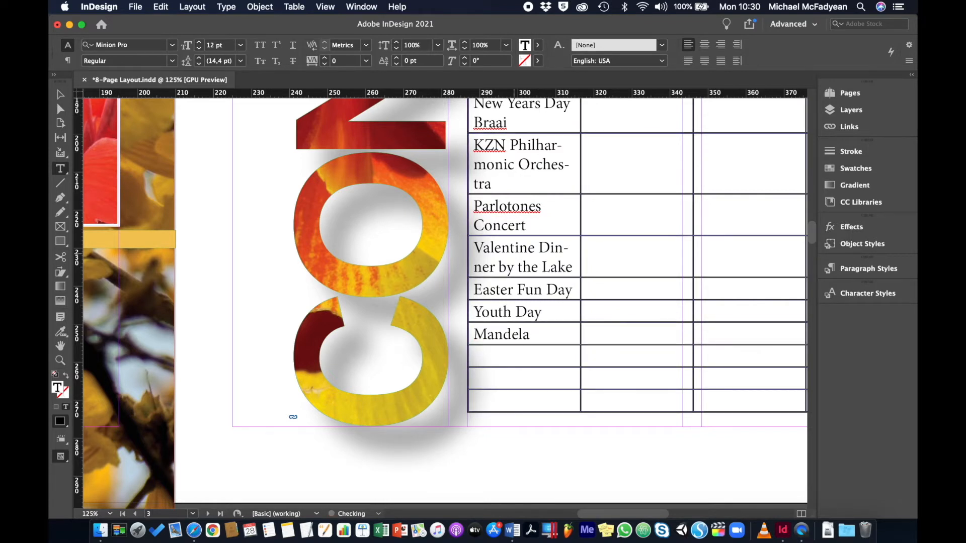
pyautogui.write(' Day')
pyautogui.press('Down')
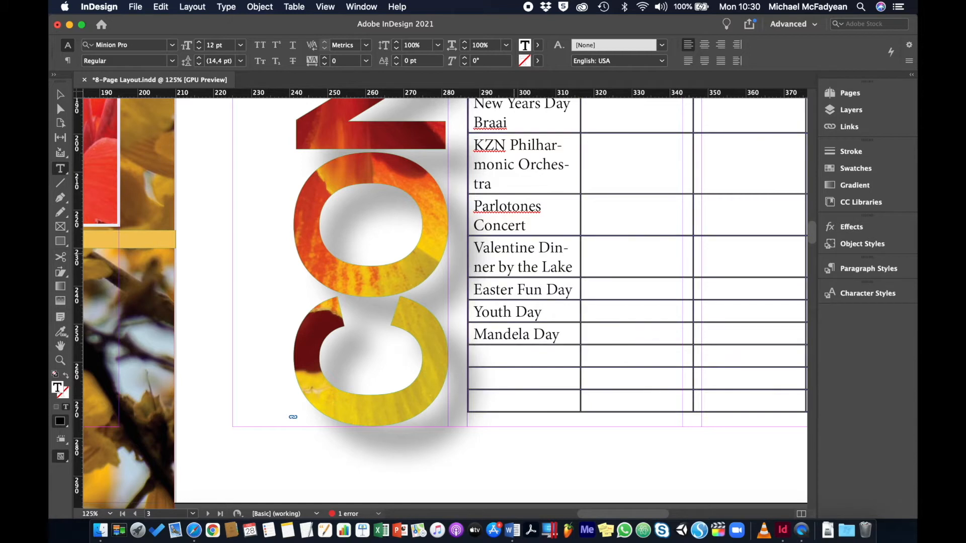
pyautogui.write('Magic La')
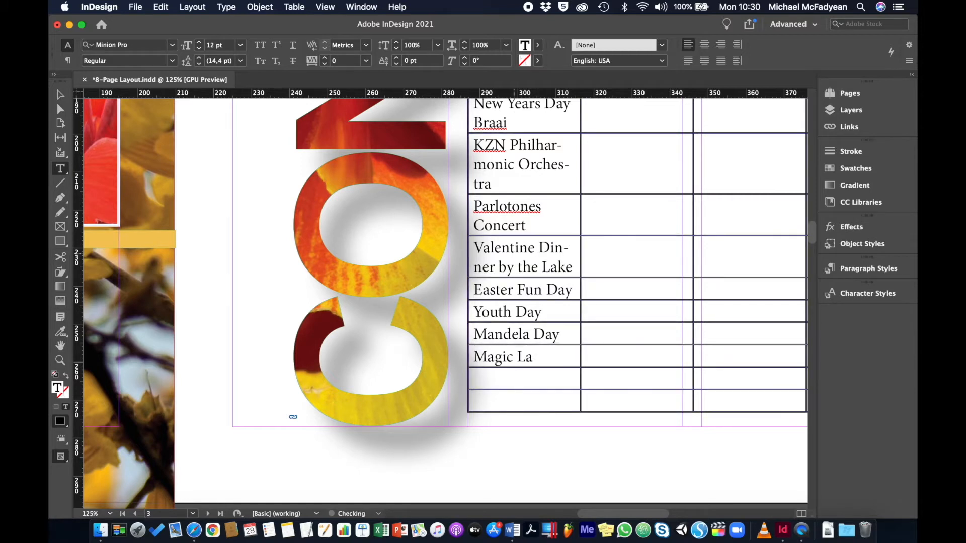
pyautogui.write('nd for Kids')
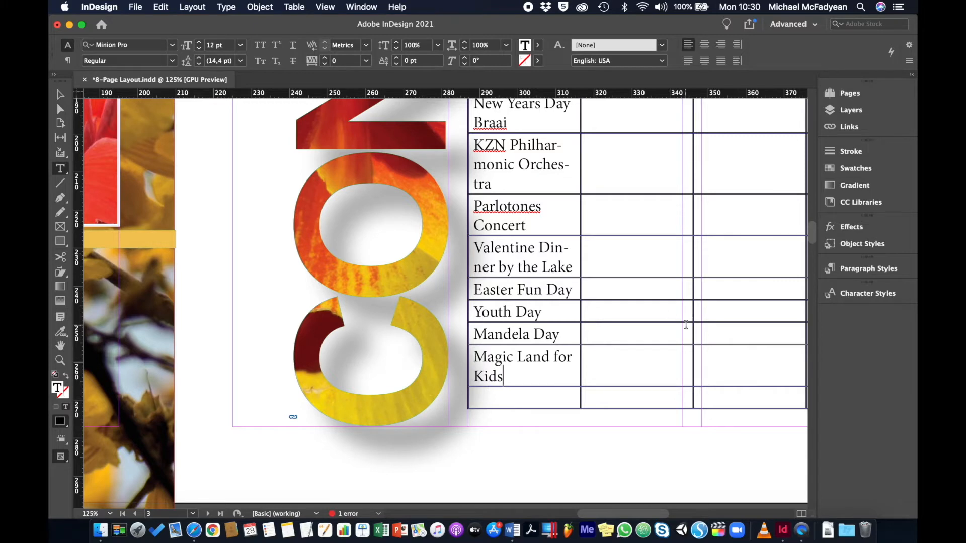
# - Extend the table's text frame downward to a height of about 137.7 mm
pyautogui.hscroll(8, 686, 324)
pyautogui.scroll(2, 686, 325)
pyautogui.scroll(-5, 686, 325)
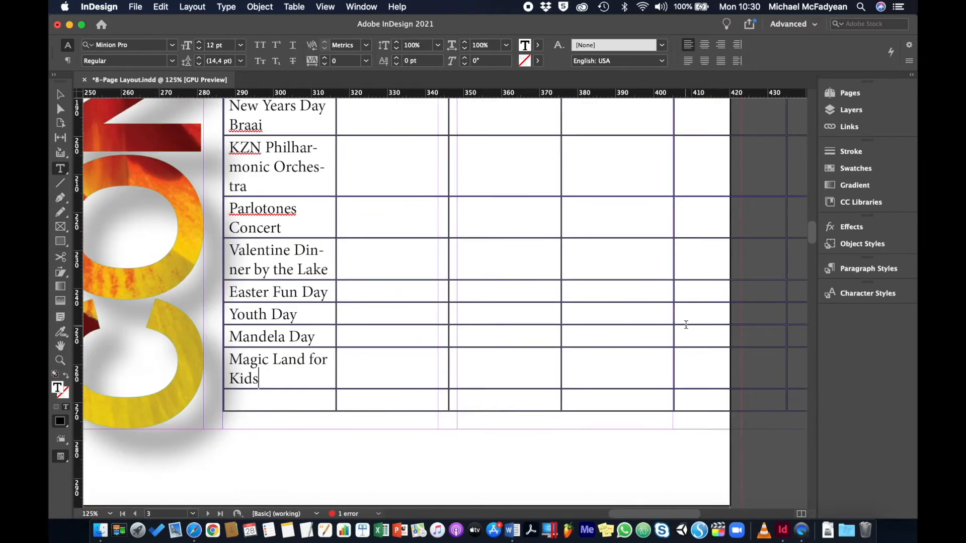
pyautogui.hscroll(10, 685, 325)
pyautogui.scroll(2, 679, 326)
pyautogui.hscroll(1, 679, 326)
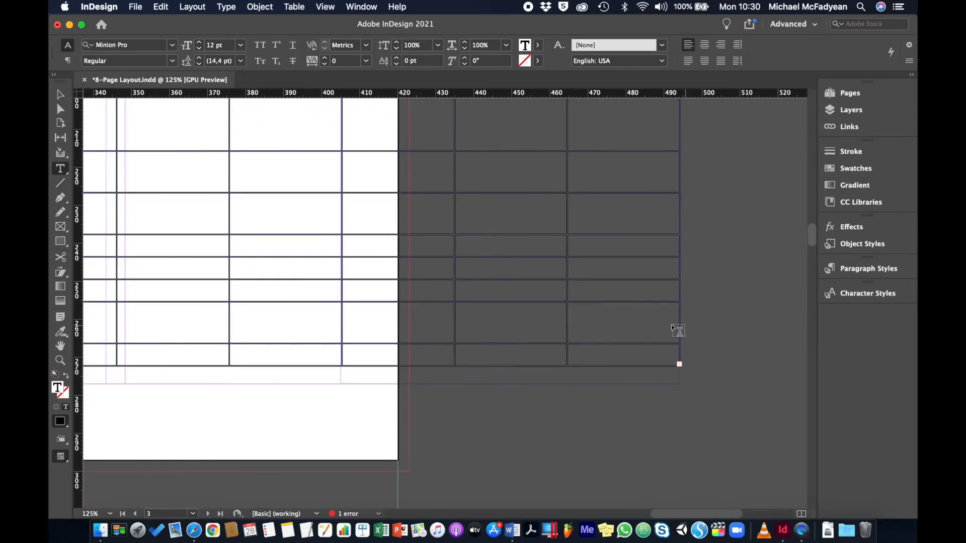
pyautogui.click(60, 95)
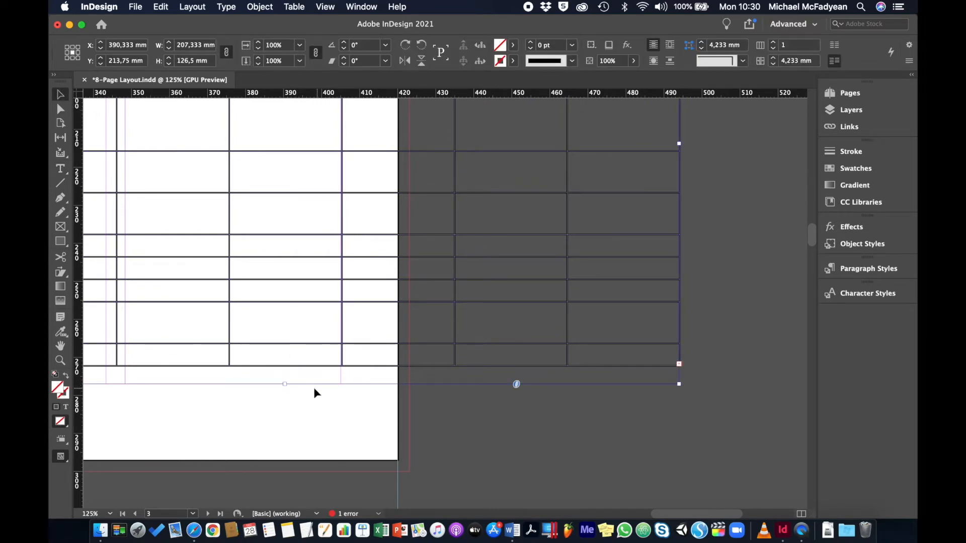
pyautogui.moveTo(284, 385); pyautogui.dragTo(285, 427)
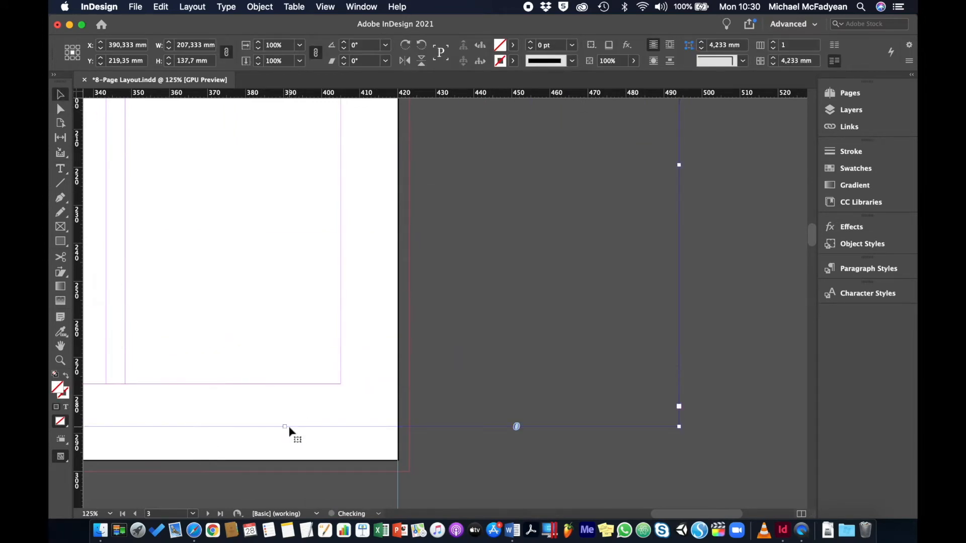
# - Enter "Subject to change" in the first cell of the table's last row
pyautogui.hscroll(-10, 289, 431)
pyautogui.scroll(1, 289, 431)
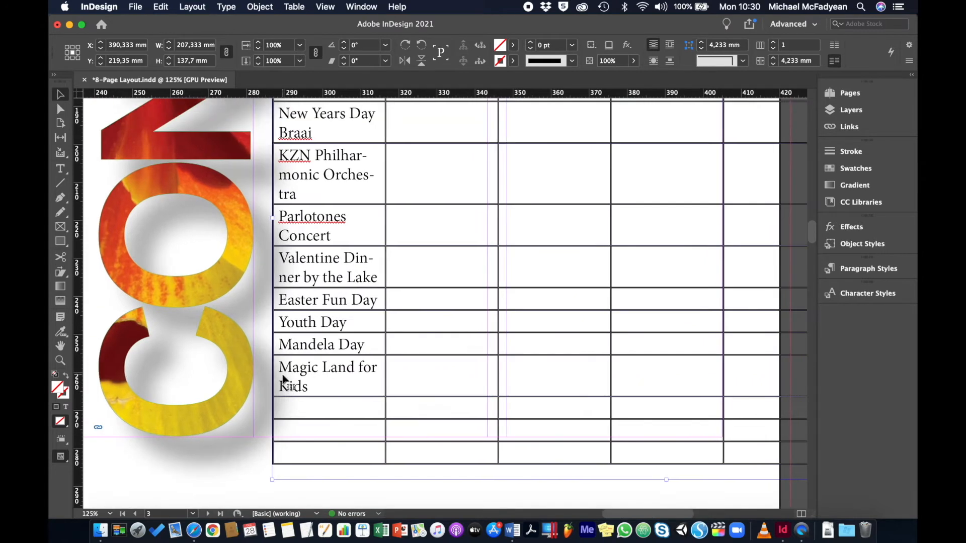
pyautogui.doubleClick(338, 449)
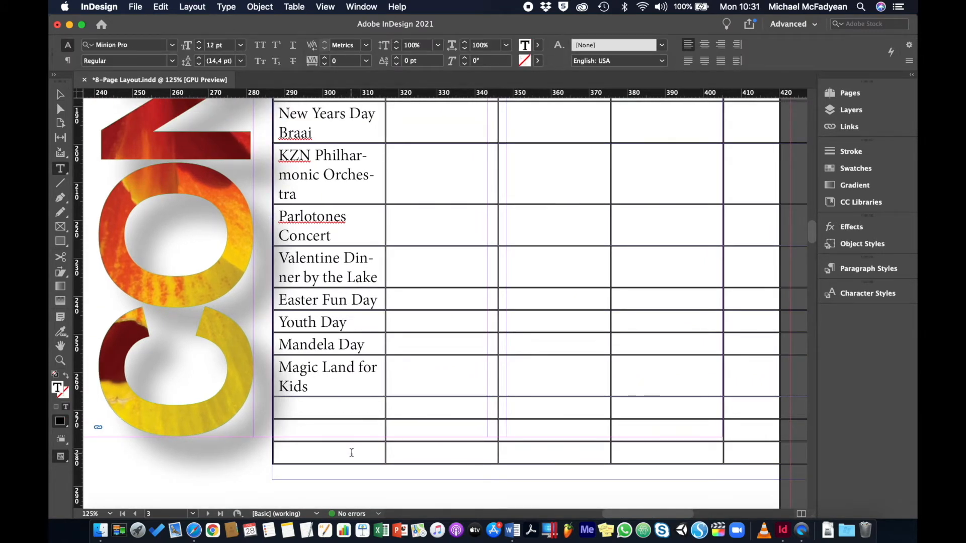
pyautogui.write('Subjec')
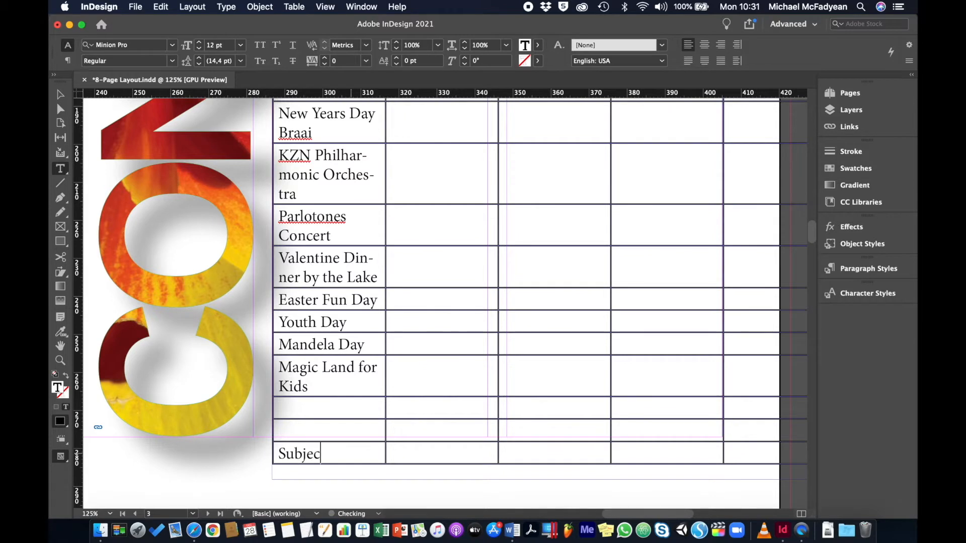
pyautogui.write('t to change')
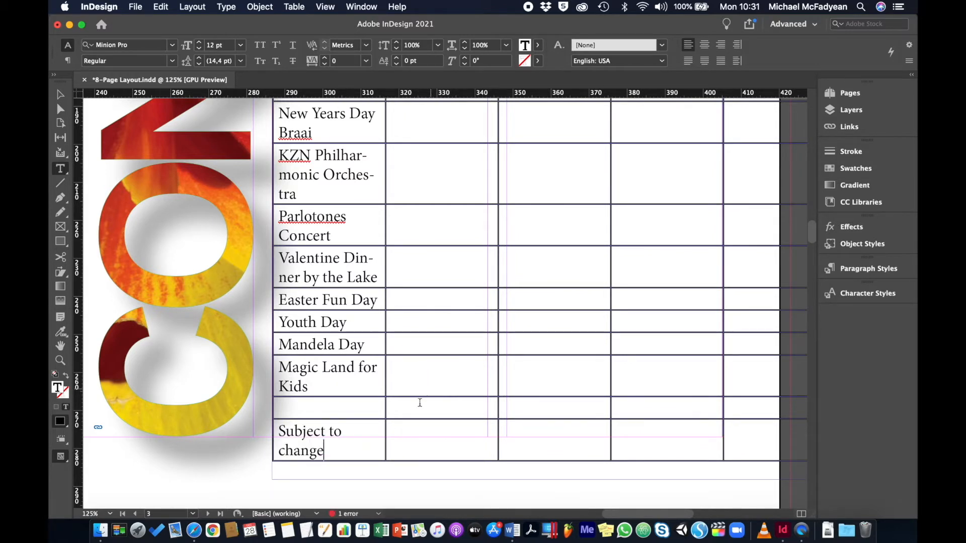
# - Delete the two empty rows between Magic Land for Kids and Subject to change
pyautogui.click(270, 408)
pyautogui.rightClick(305, 413)
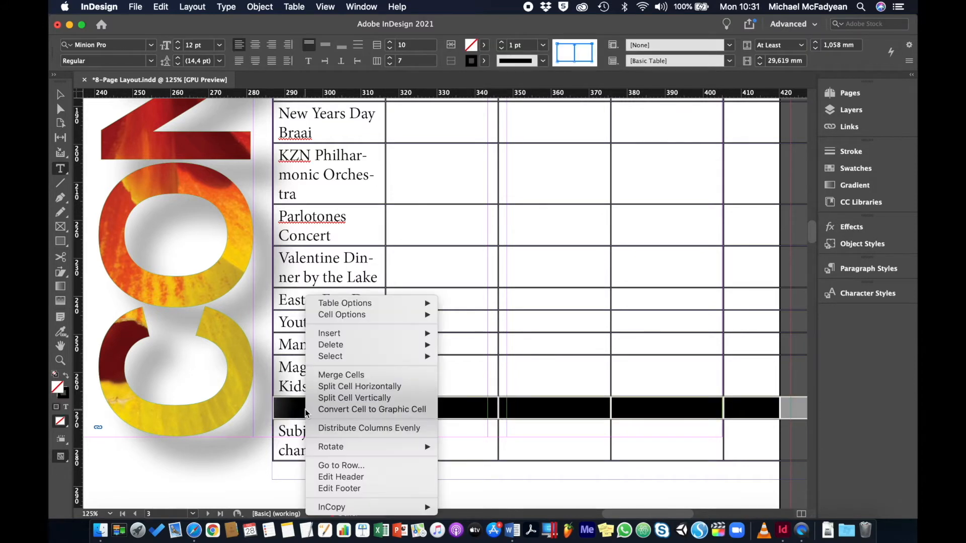
pyautogui.moveTo(390, 347)
pyautogui.click(445, 346)
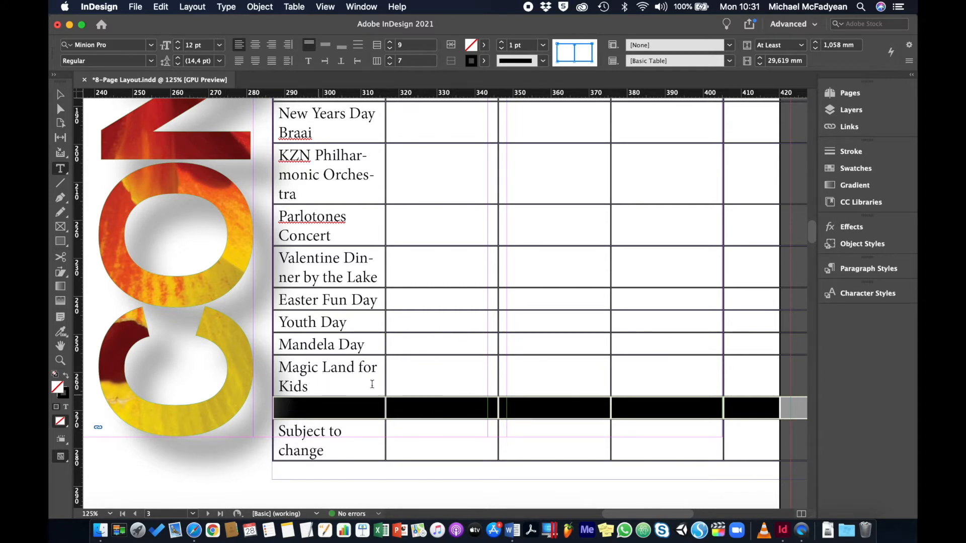
pyautogui.hscroll(5, 438, 377)
pyautogui.click(434, 383)
pyautogui.hscroll(-7, 434, 382)
pyautogui.scroll(1, 434, 382)
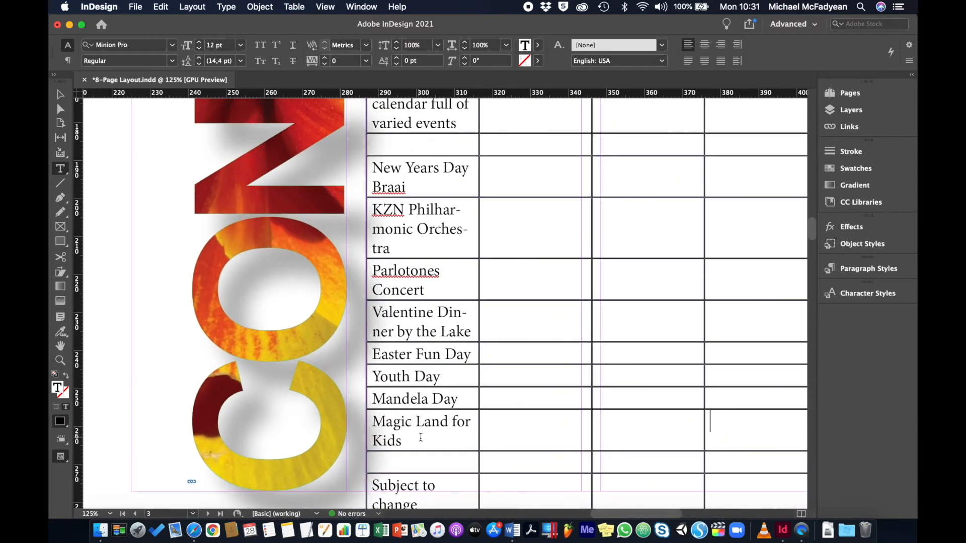
pyautogui.click(364, 463)
pyautogui.rightClick(381, 465)
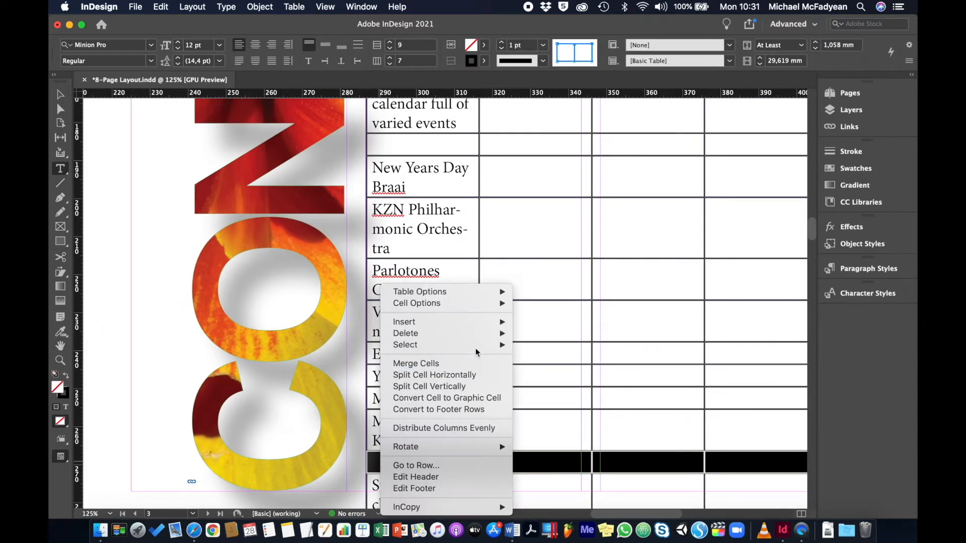
pyautogui.moveTo(483, 334)
pyautogui.click(533, 333)
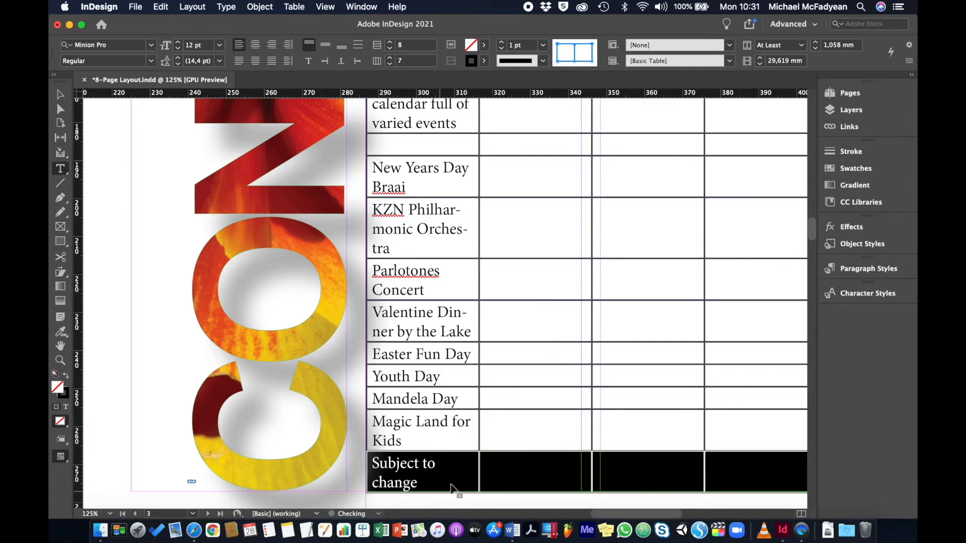
# - Examine how the shortened events table and its text frame fit against the page's lower margin and outer edge
pyautogui.scroll(-2, 503, 468)
pyautogui.hscroll(5, 503, 468)
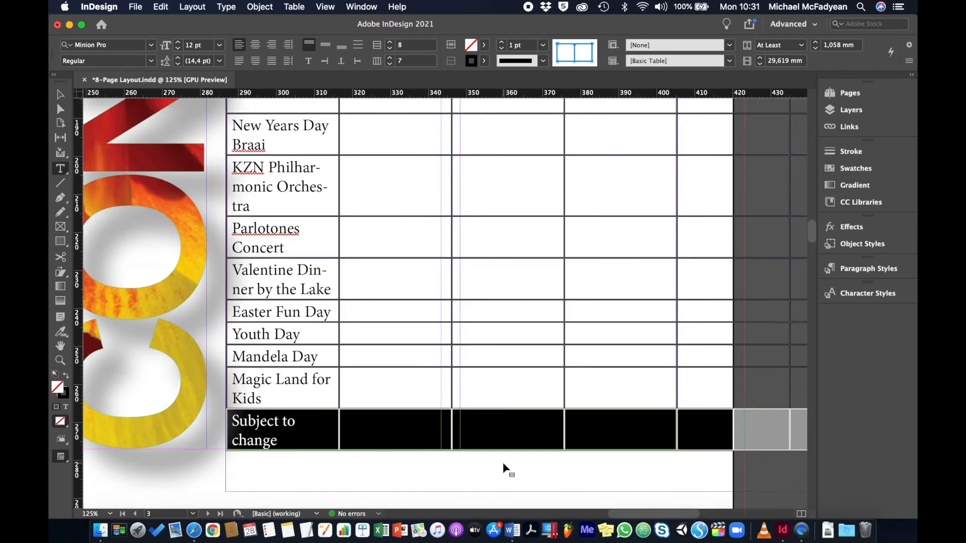
pyautogui.scroll(-3, 506, 468)
pyautogui.hscroll(3, 505, 467)
pyautogui.scroll(4, 503, 468)
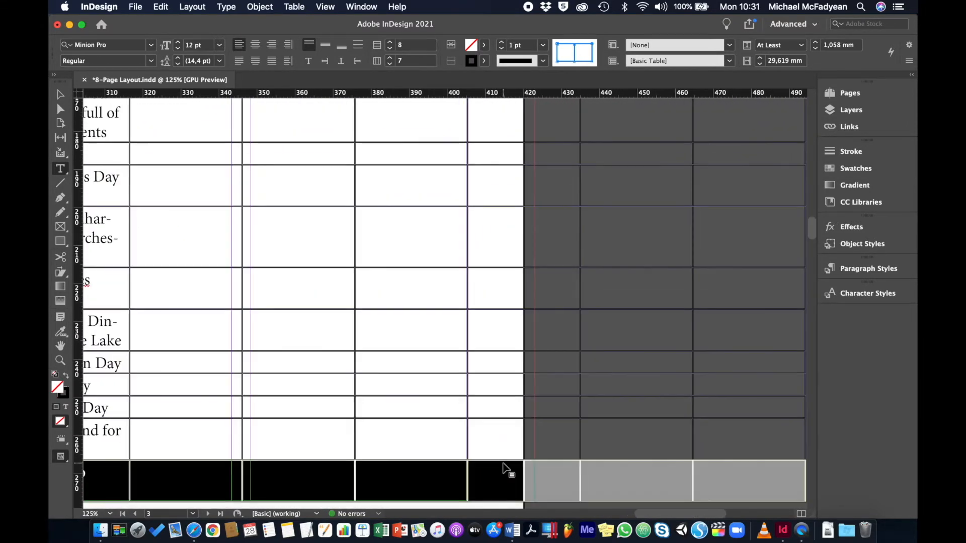
pyautogui.click(485, 483)
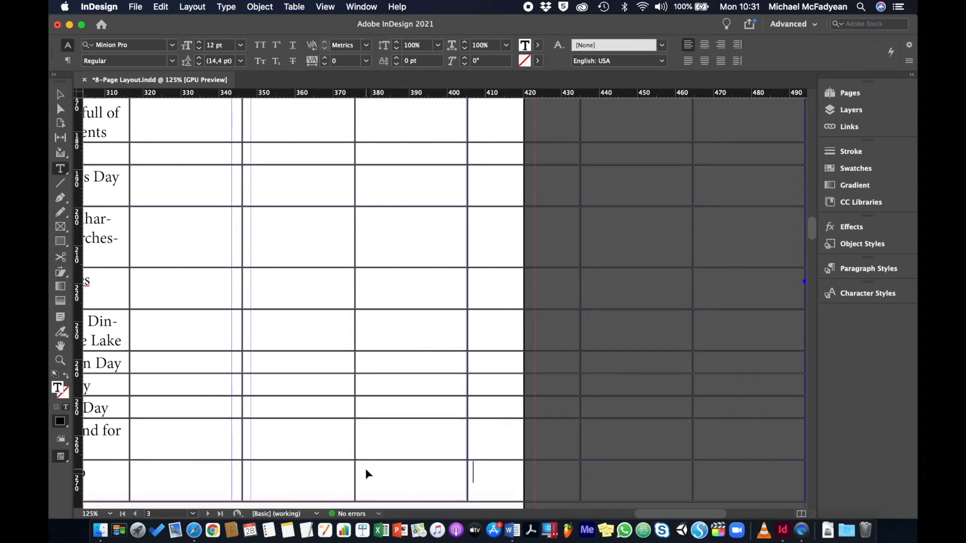
pyautogui.press('super+minus')
pyautogui.press('super+minus')
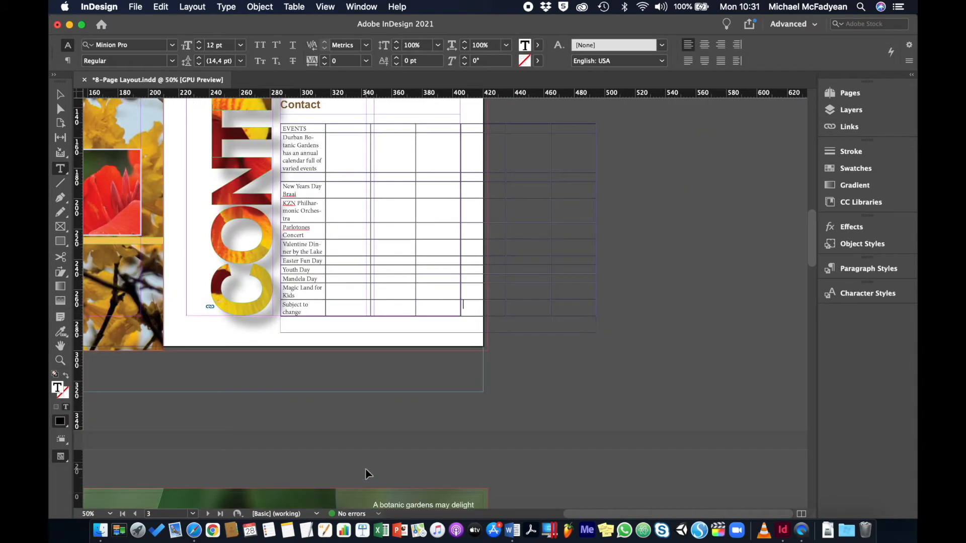
# - Merge the EVENTS heading cell with the other cells of the table's first row into one full-width cell
pyautogui.press('super+equal')
pyautogui.press('super+equal')
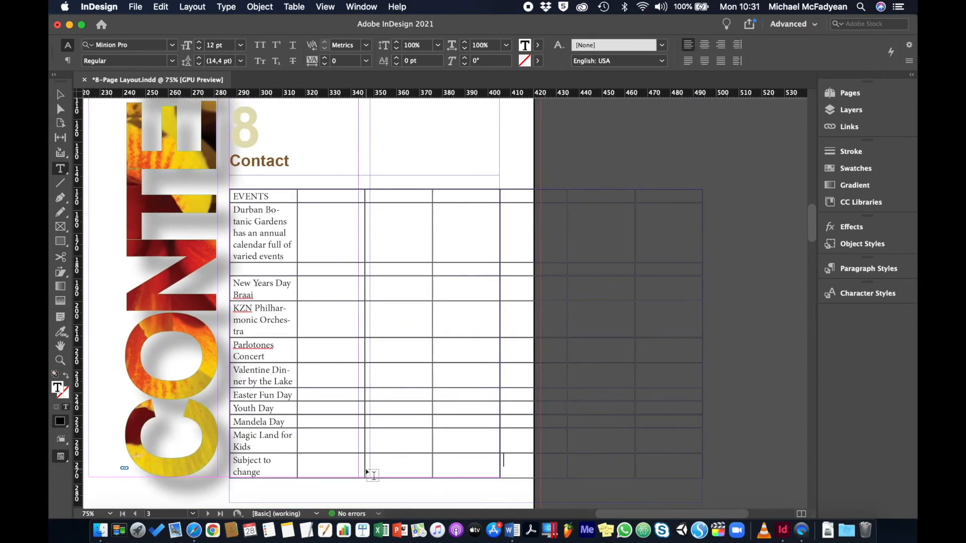
pyautogui.click(287, 196)
pyautogui.press('Escape')
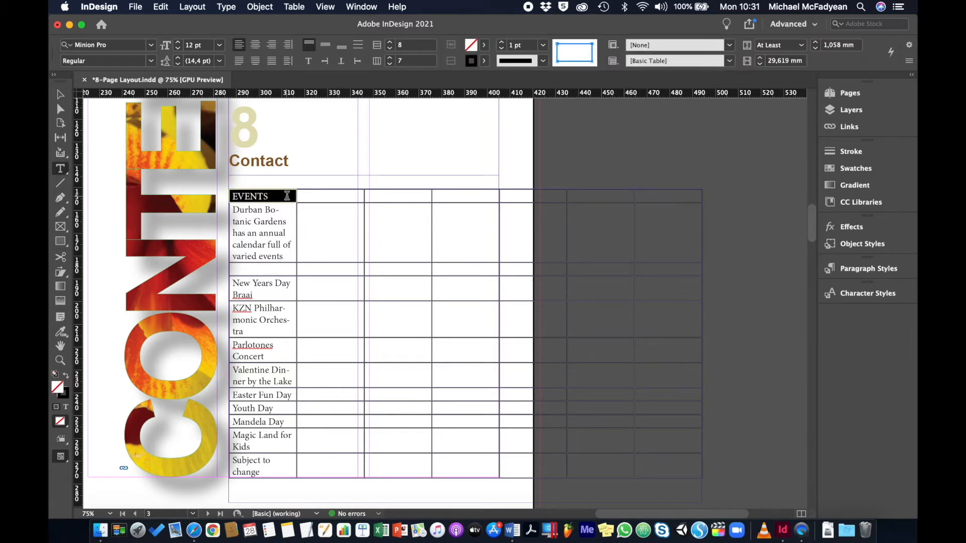
pyautogui.press('Escape')
pyautogui.press('Escape')
pyautogui.hotkey('shift', 'Right')
pyautogui.hotkey('shift', 'Right')
pyautogui.hotkey('shift', 'Right')
pyautogui.hotkey('shift', 'Right')
pyautogui.hotkey('shift', 'Right')
pyautogui.hotkey('shift', 'Right')
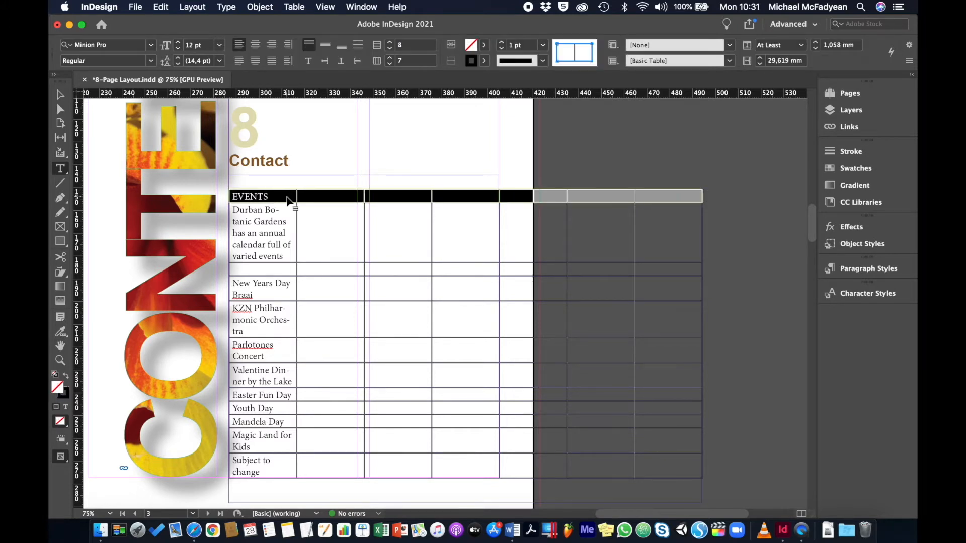
pyautogui.rightClick(403, 199)
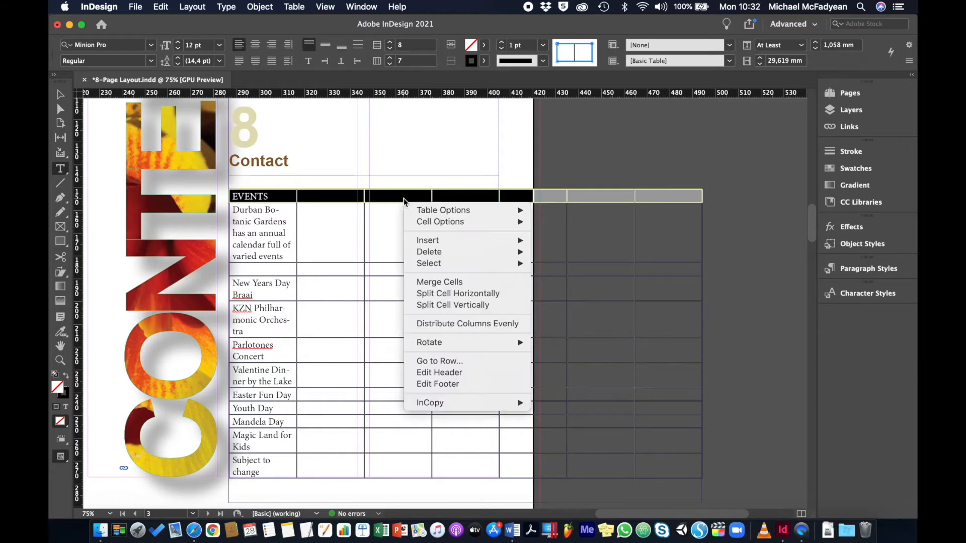
pyautogui.click(439, 283)
# - Merge all cells of the second row, which holds the Durban Botanic Gardens calendar sentence, into one cell
pyautogui.click(271, 233)
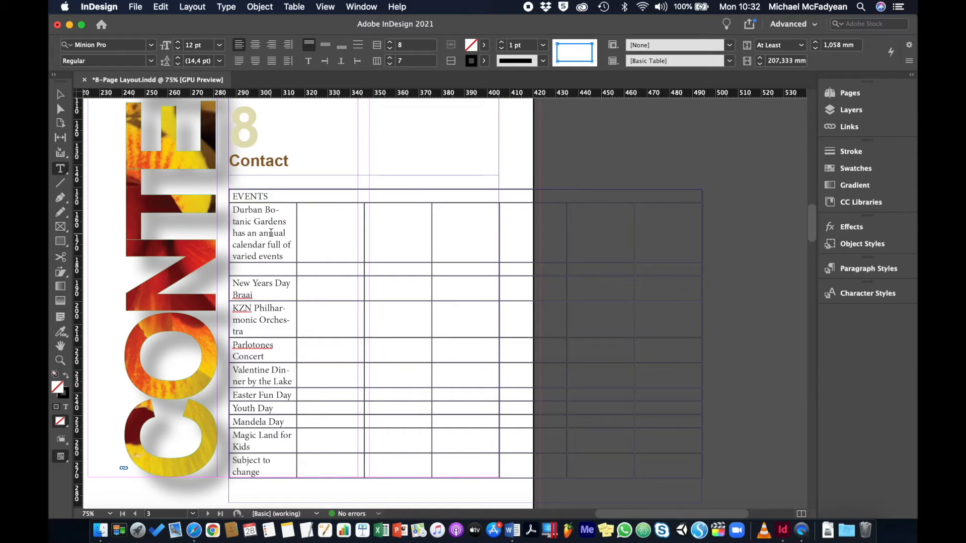
pyautogui.press('Escape')
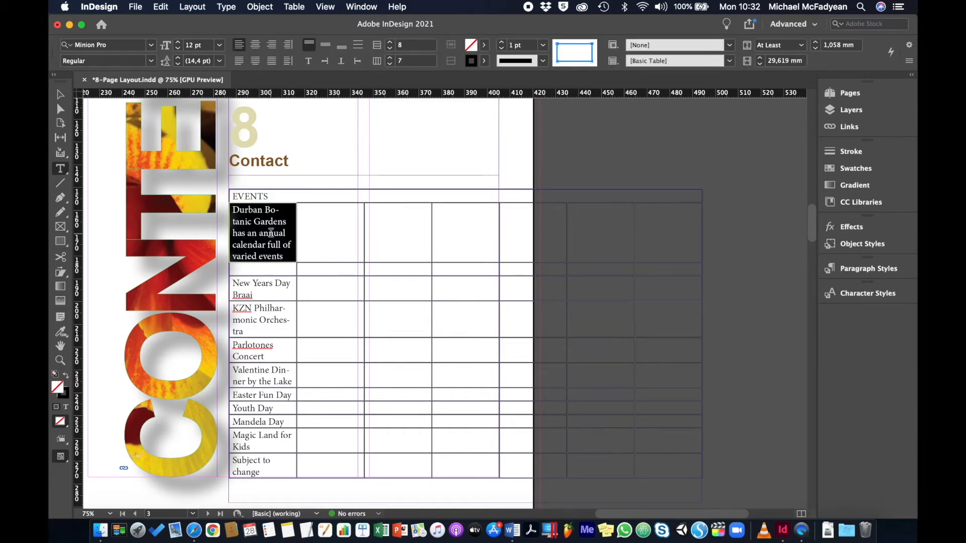
pyautogui.hotkey('shift', 'Right')
pyautogui.hotkey('shift', 'Right')
pyautogui.hotkey('shift', 'Right')
pyautogui.hotkey('shift', 'Right')
pyautogui.hotkey('shift', 'Right')
pyautogui.hotkey('shift', 'Right')
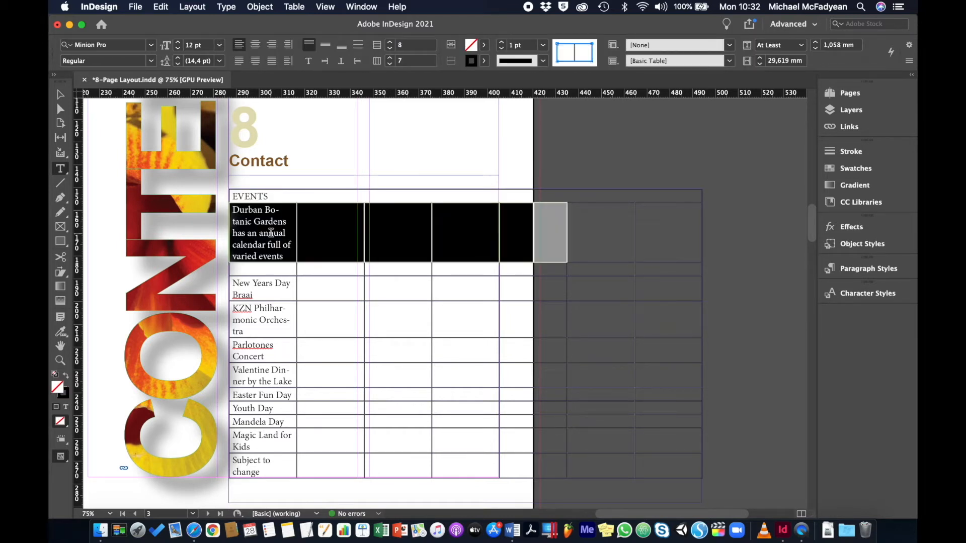
pyautogui.rightClick(389, 234)
pyautogui.click(428, 315)
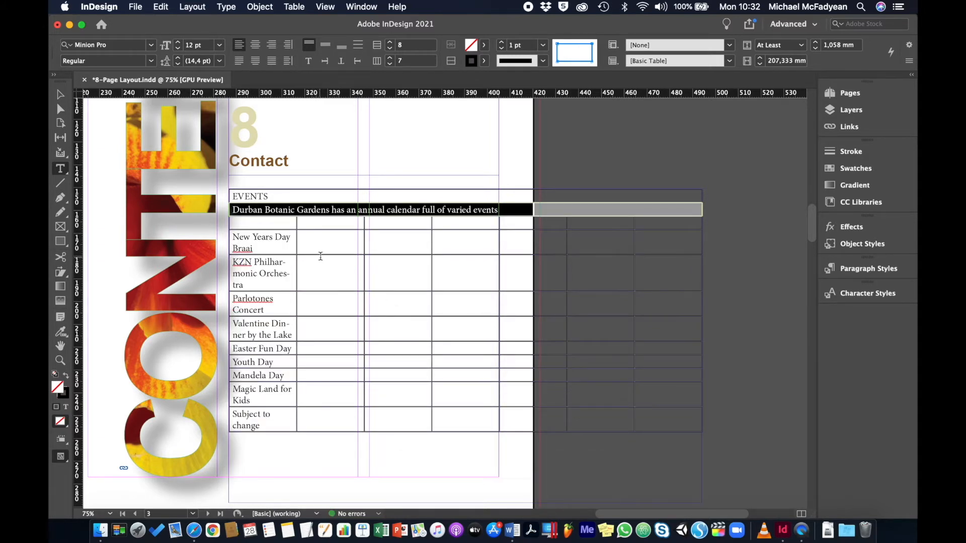
# - Enter the month headings JAN, FEB, MAR, APR, MAY and JUN in the empty third row, starting at the second column
pyautogui.click(323, 222)
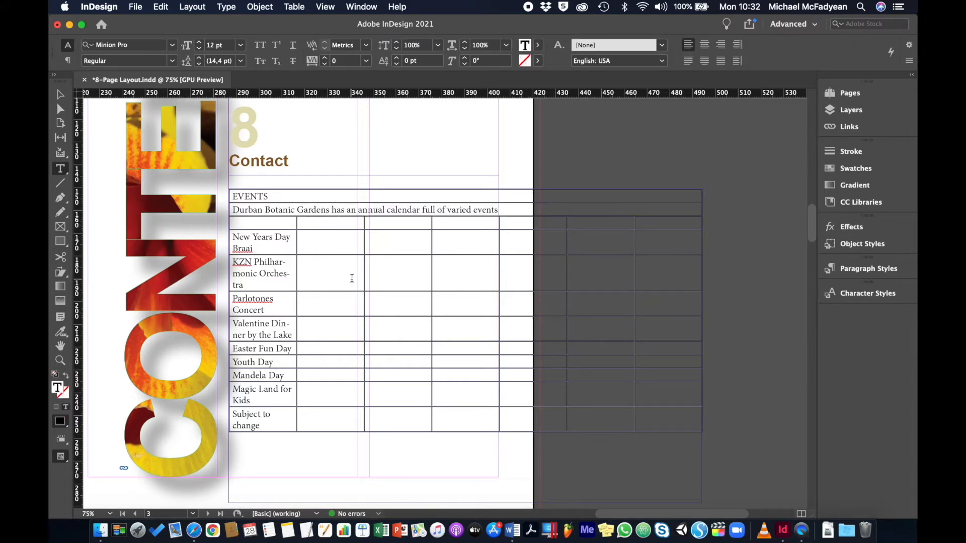
pyautogui.write('JAN')
pyautogui.press('Tab')
pyautogui.write('FEB')
pyautogui.press('Tab')
pyautogui.write('MAR')
pyautogui.press('Tab')
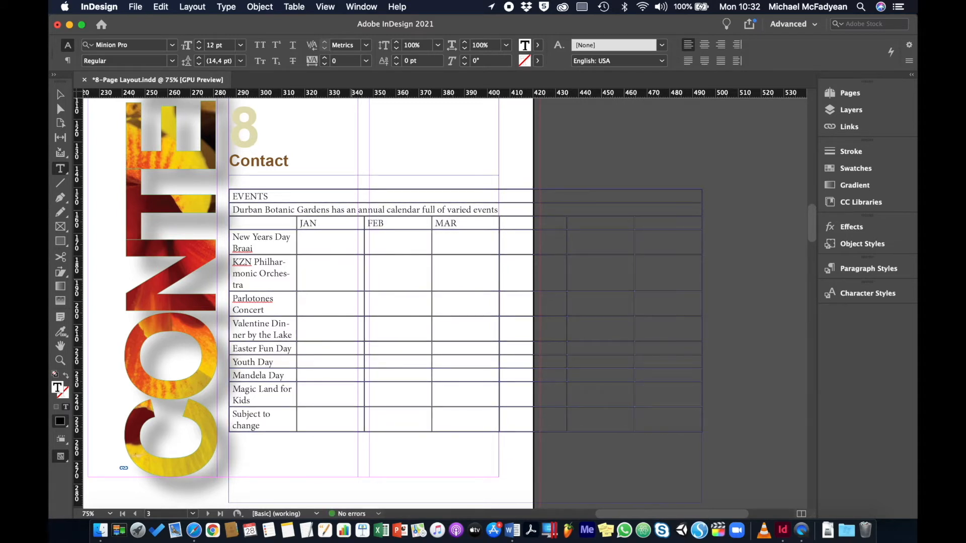
pyautogui.write('A')
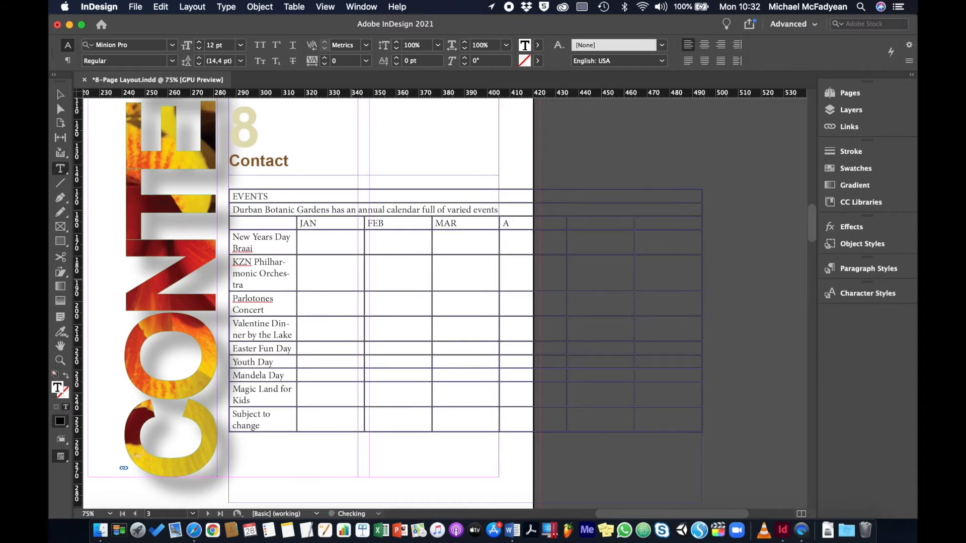
pyautogui.write('PR')
pyautogui.press('Tab')
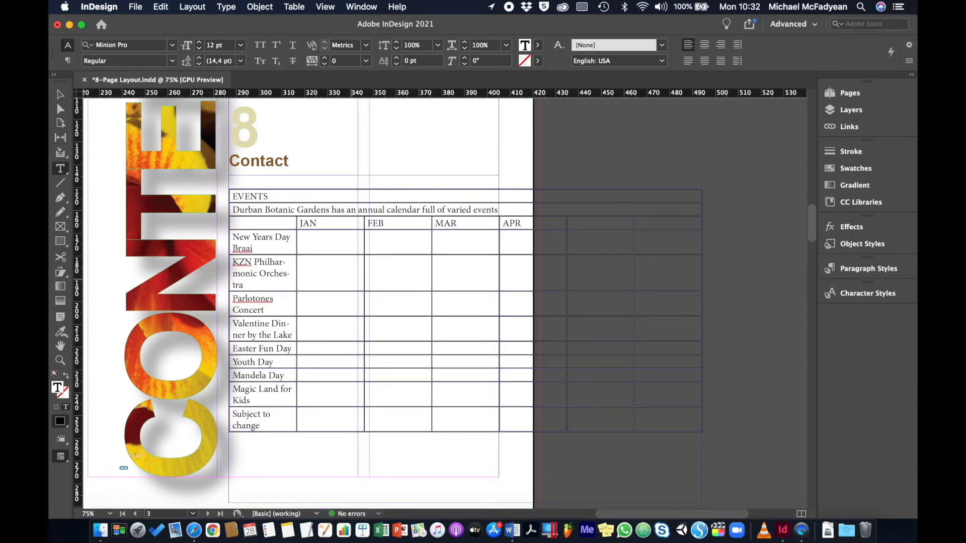
pyautogui.write('MAY')
pyautogui.press('Tab')
pyautogui.write('J')
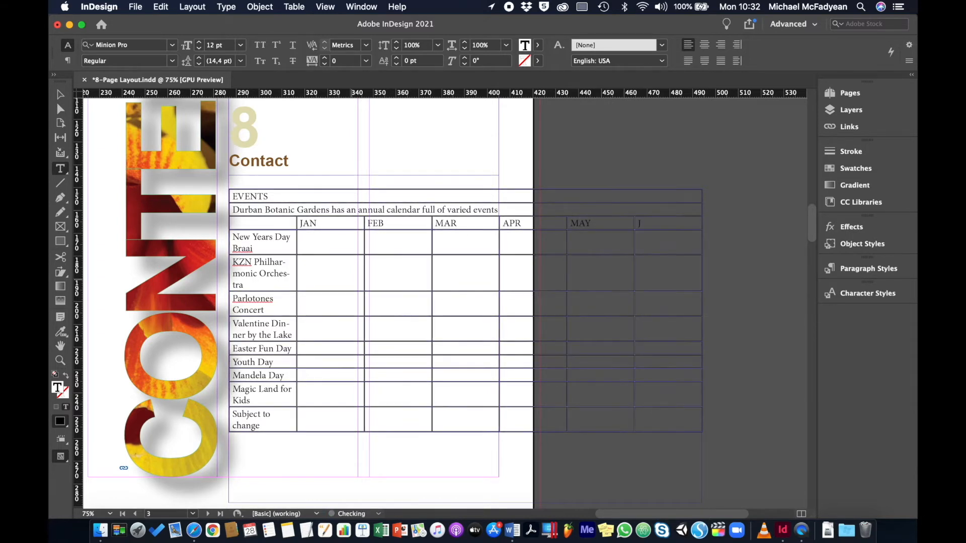
pyautogui.write('UN')
# - Set the width of the six month columns, JAN to JUN, to 15 mm each
pyautogui.click(342, 187)
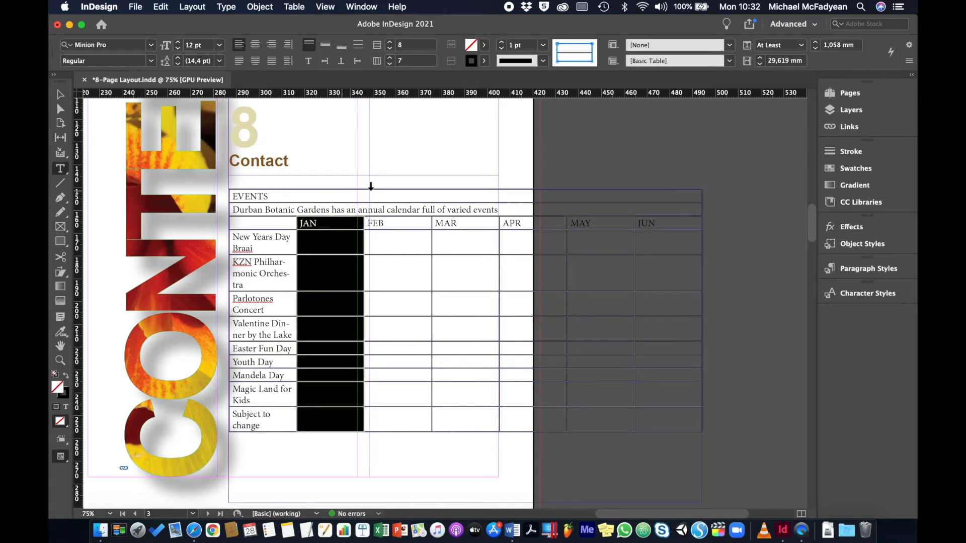
pyautogui.keyDown('shift'); pyautogui.click(670, 187); pyautogui.keyUp('shift')
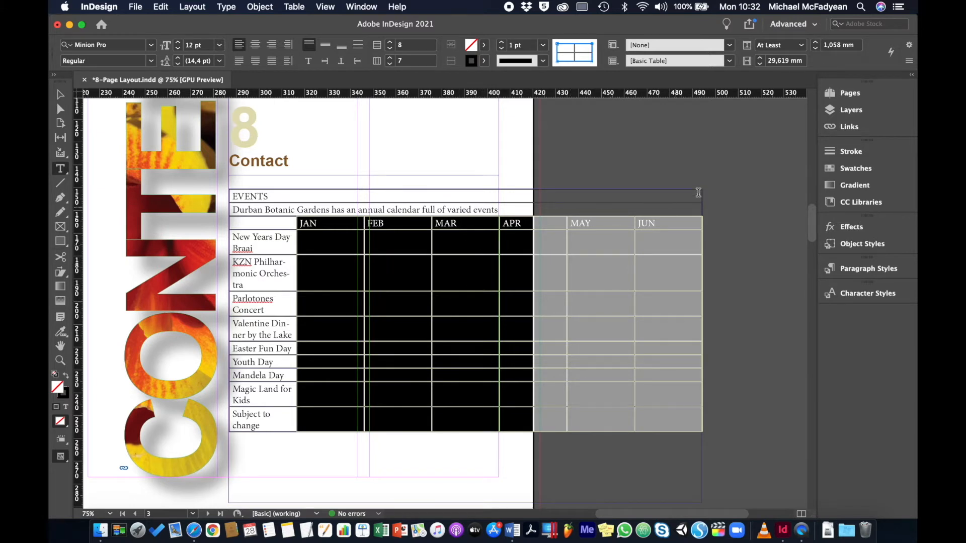
pyautogui.click(772, 61)
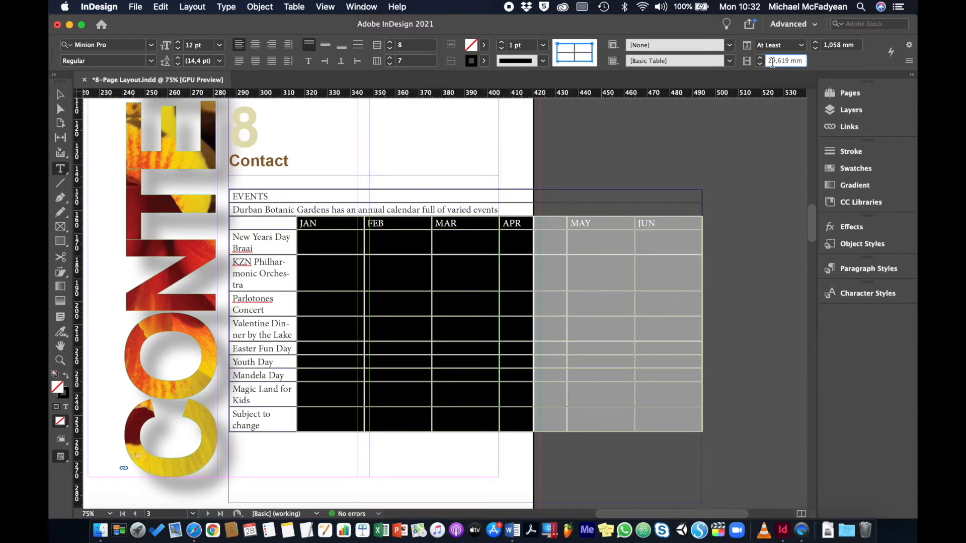
pyautogui.tripleClick(779, 60)
pyautogui.write('10')
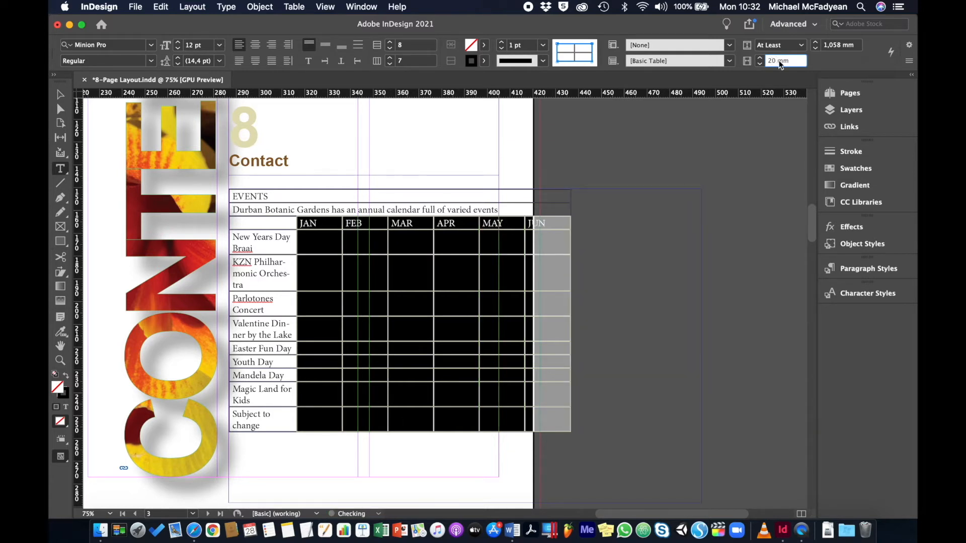
pyautogui.press('Return')
pyautogui.press('Up')
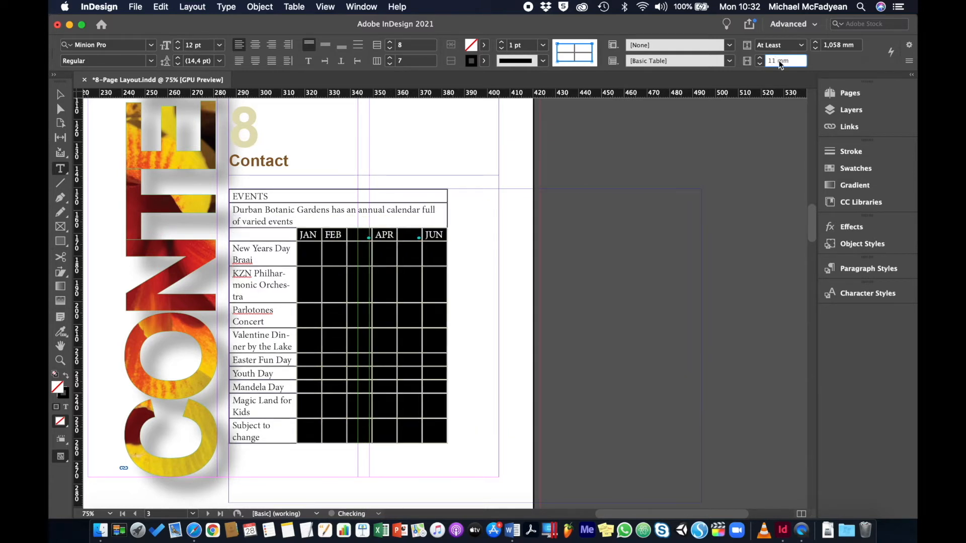
pyautogui.press('Up')
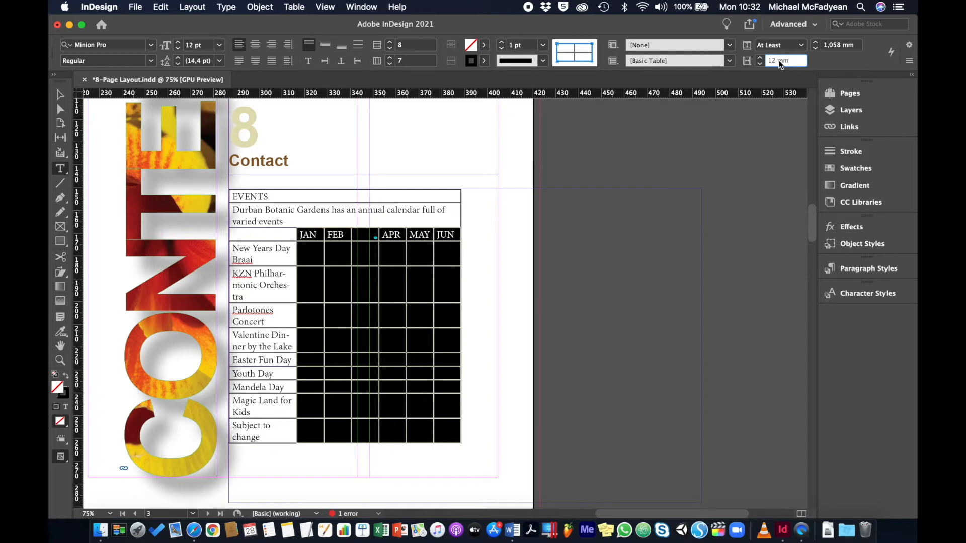
pyautogui.press('Up')
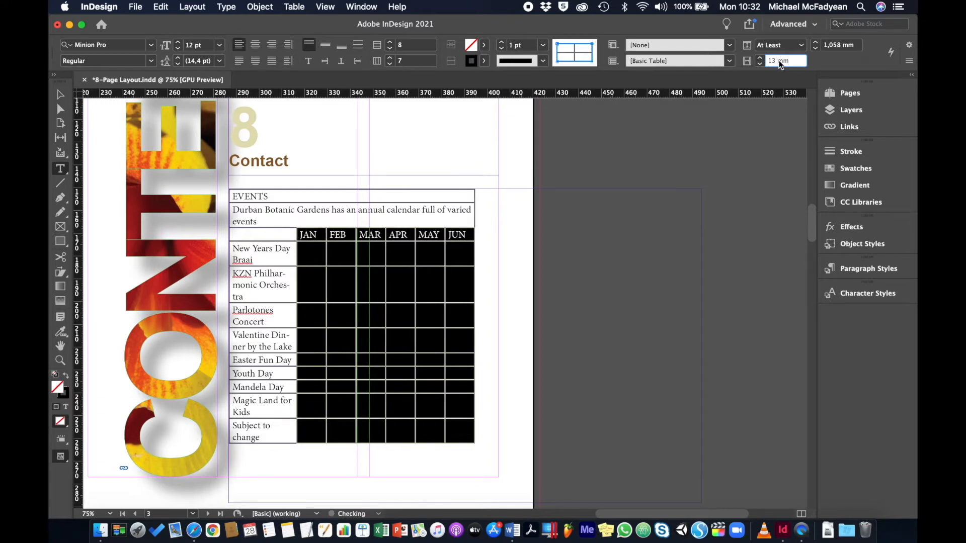
pyautogui.press('Up')
pyautogui.press('Up')
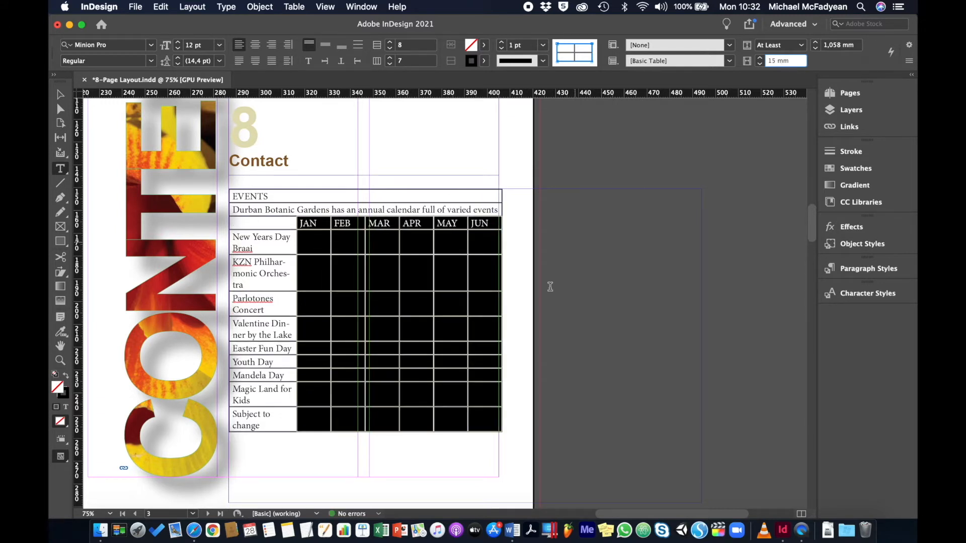
# - Widen the table's first column, which holds the event names, to 50 mm
pyautogui.click(266, 184)
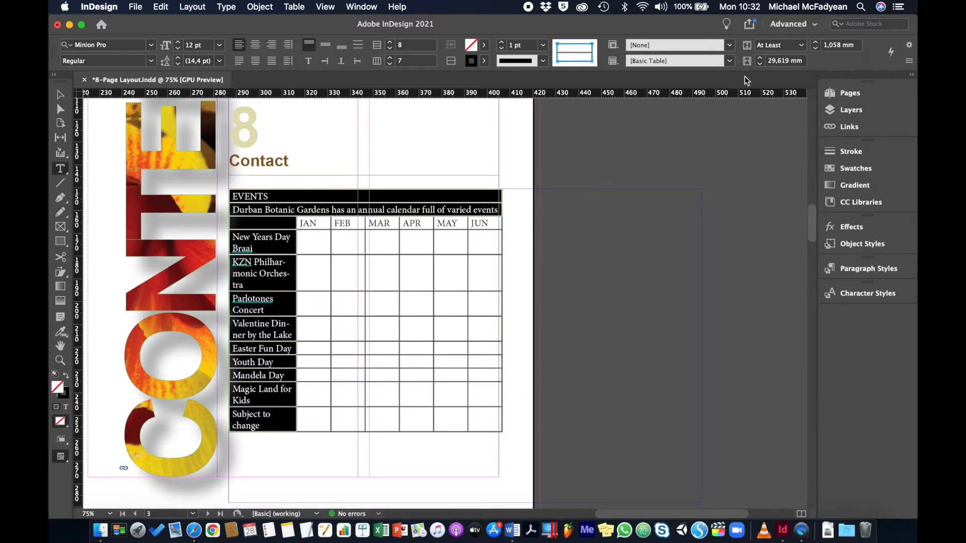
pyautogui.click(778, 60)
pyautogui.write('31')
pyautogui.press('Return')
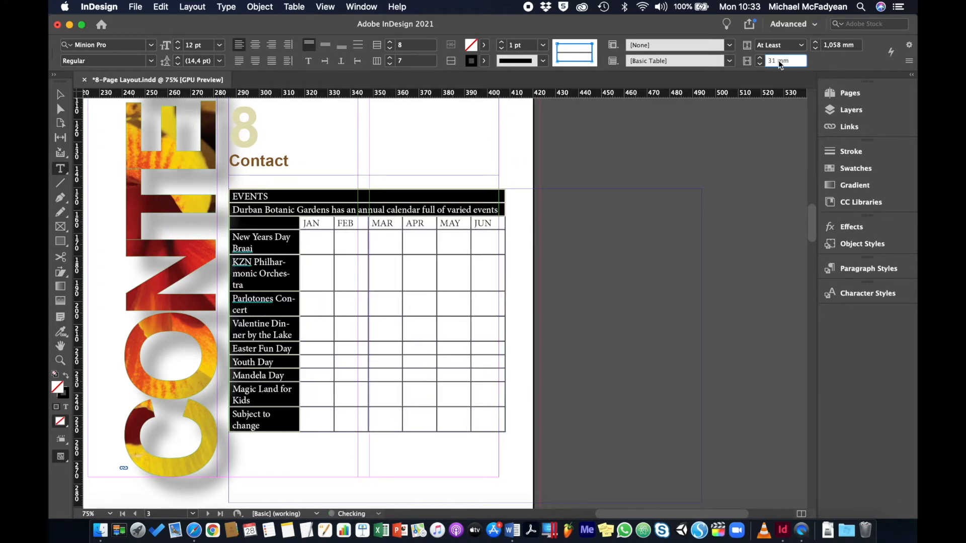
pyautogui.press('Up')
pyautogui.press('Up')
pyautogui.press('Up')
pyautogui.press('Up')
pyautogui.press('Up')
pyautogui.press('Up')
pyautogui.press('Up')
pyautogui.press('Up')
pyautogui.press('Up')
pyautogui.press('Up')
pyautogui.press('Up')
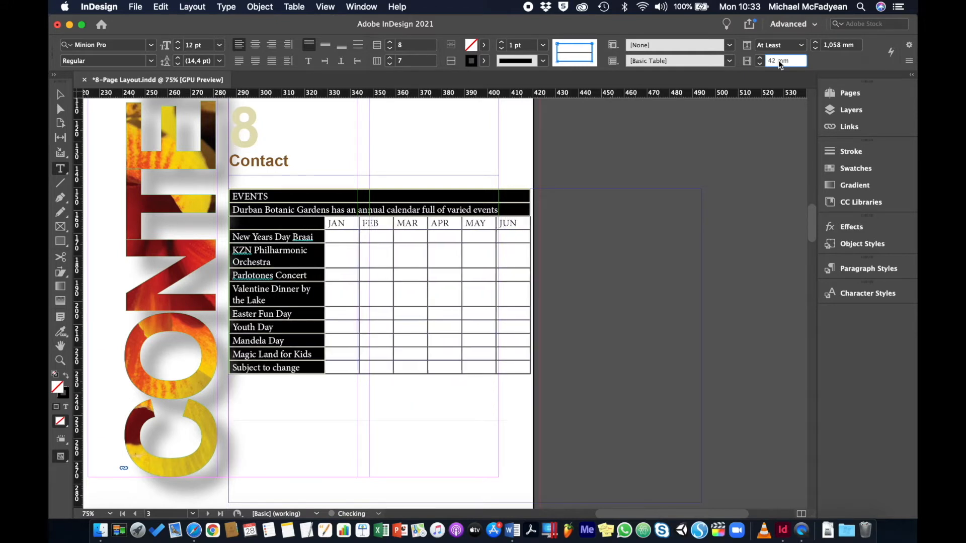
pyautogui.press('Up')
pyautogui.press('Up')
pyautogui.press('Up')
pyautogui.press('Up')
pyautogui.press('Up')
pyautogui.press('Up')
pyautogui.press('Up')
pyautogui.press('Up')
pyautogui.press('Up')
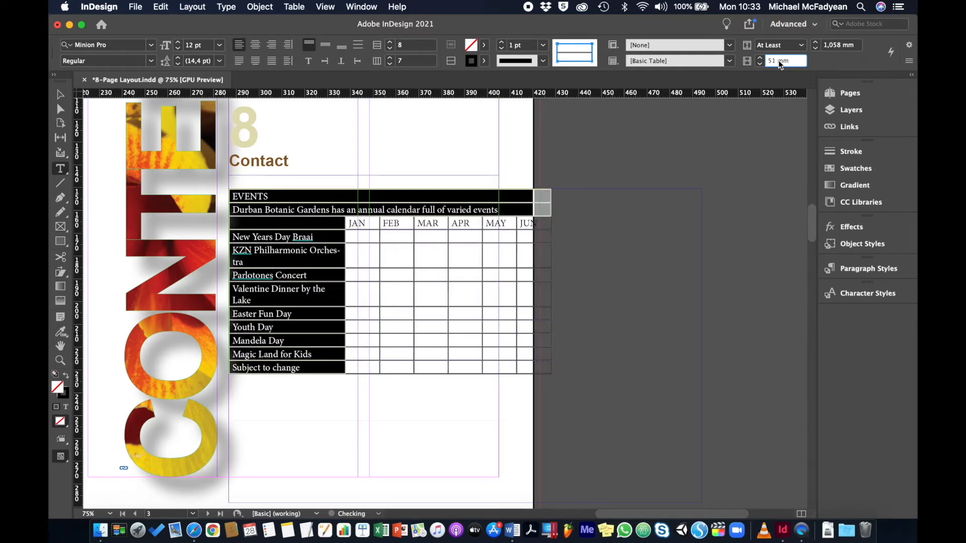
pyautogui.press('Down')
pyautogui.click(304, 286)
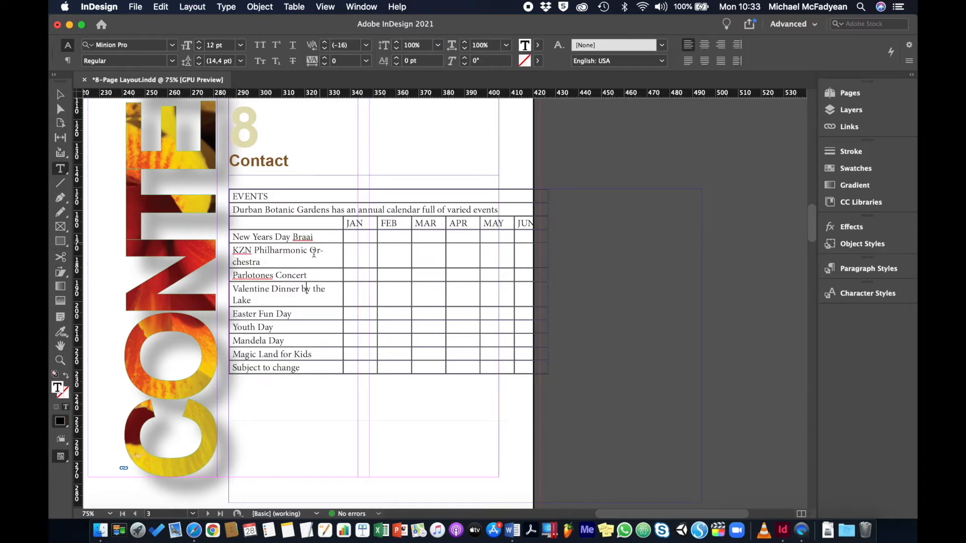
# - Format the text of the entire table in Arial Regular at 10 pt
pyautogui.click(228, 188)
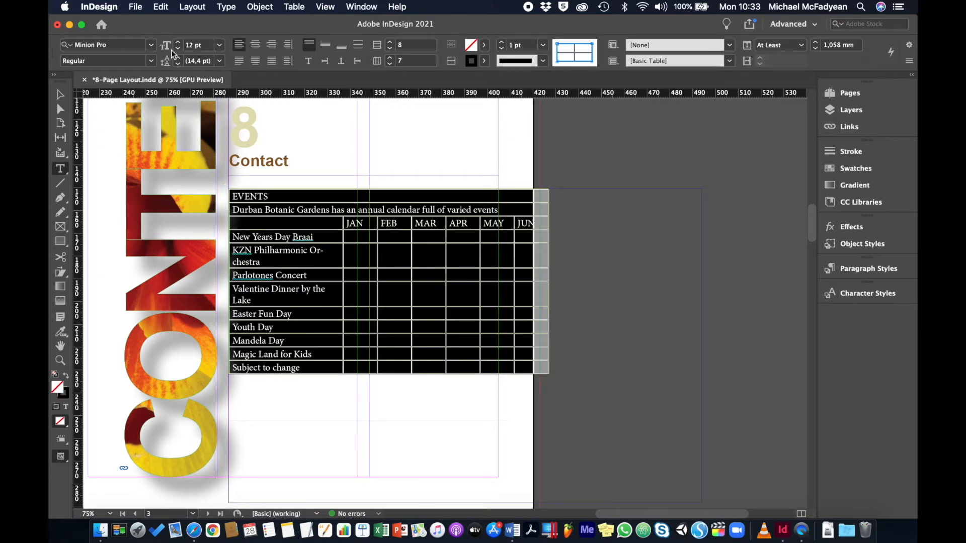
pyautogui.click(153, 43)
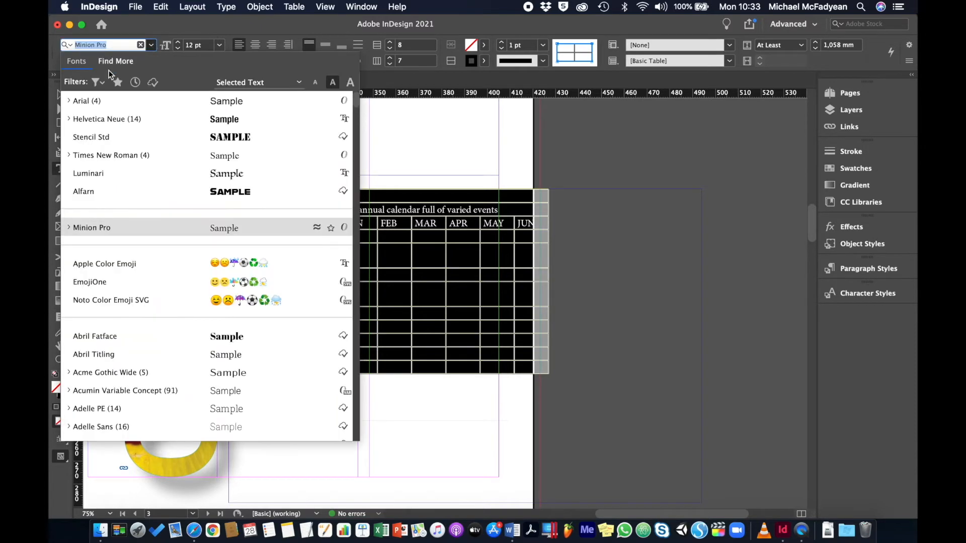
pyautogui.click(70, 101)
pyautogui.click(83, 119)
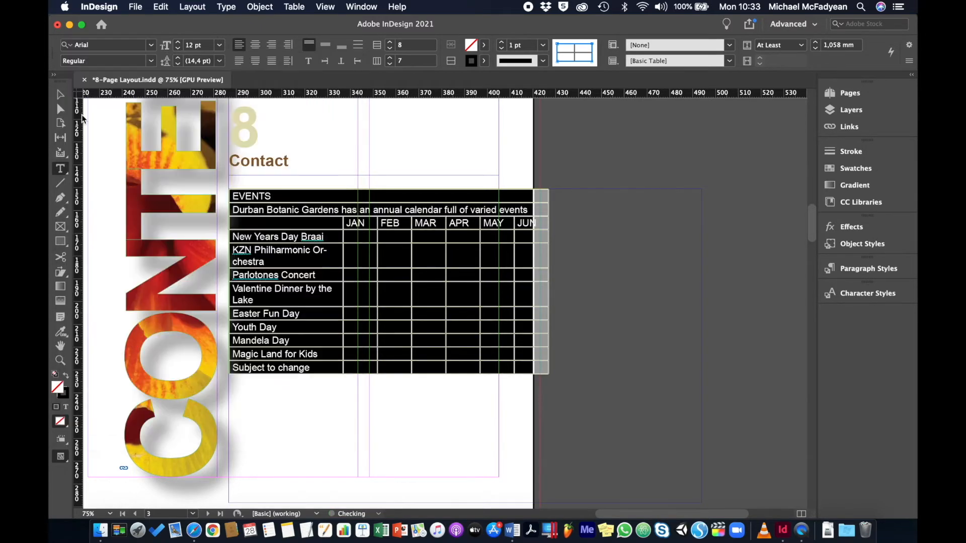
pyautogui.click(179, 50)
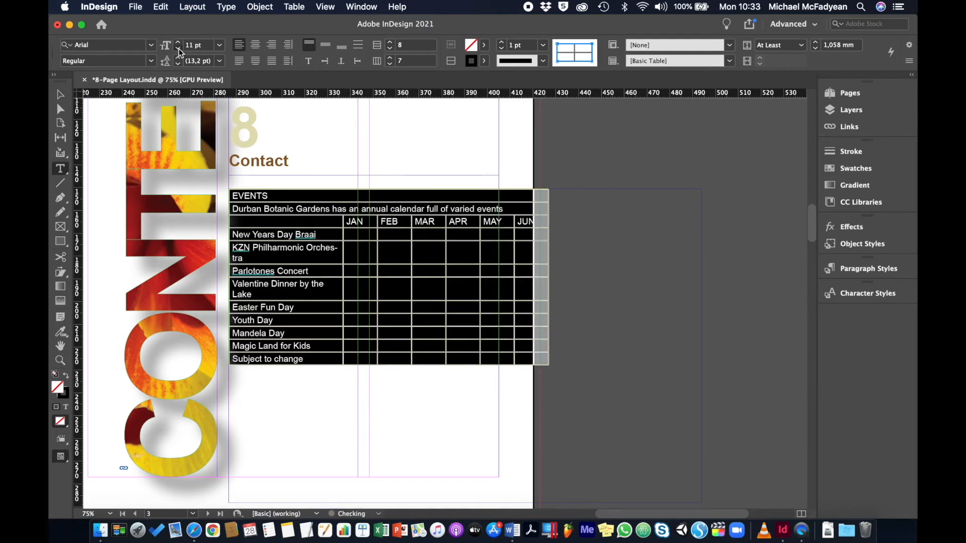
pyautogui.click(179, 50)
pyautogui.click(366, 277)
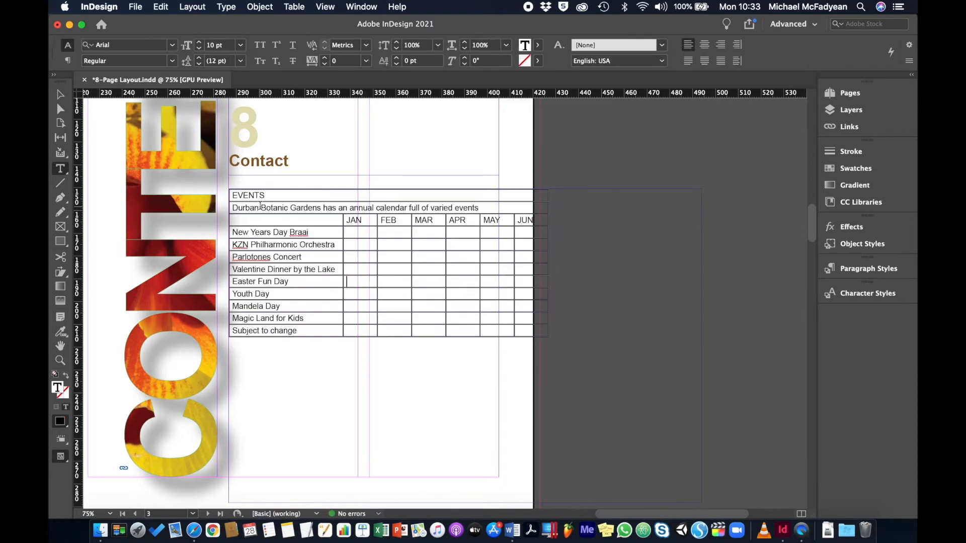
# - Make the EVENTS heading text bold and set its font size to 16 pt
pyautogui.moveTo(266, 195); pyautogui.dragTo(226, 194)
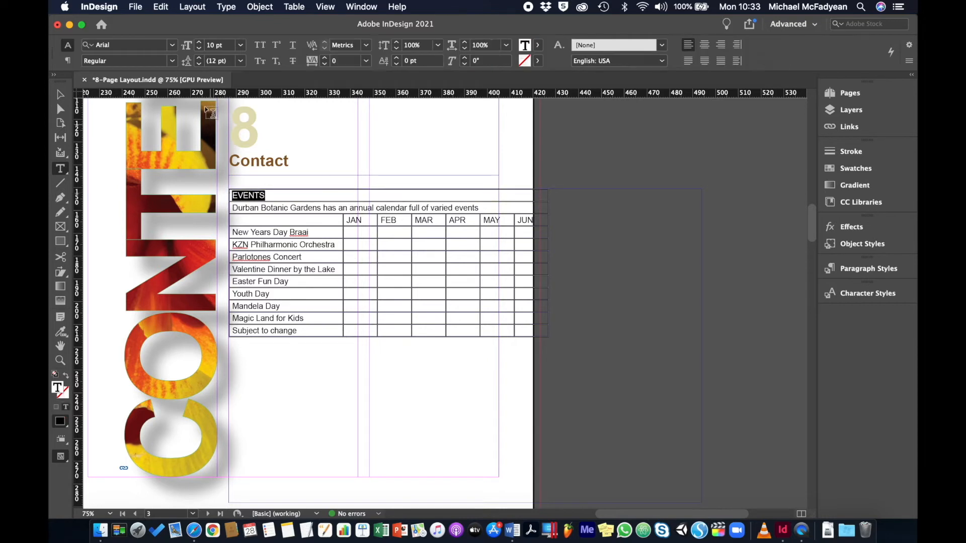
pyautogui.click(168, 65)
pyautogui.click(142, 98)
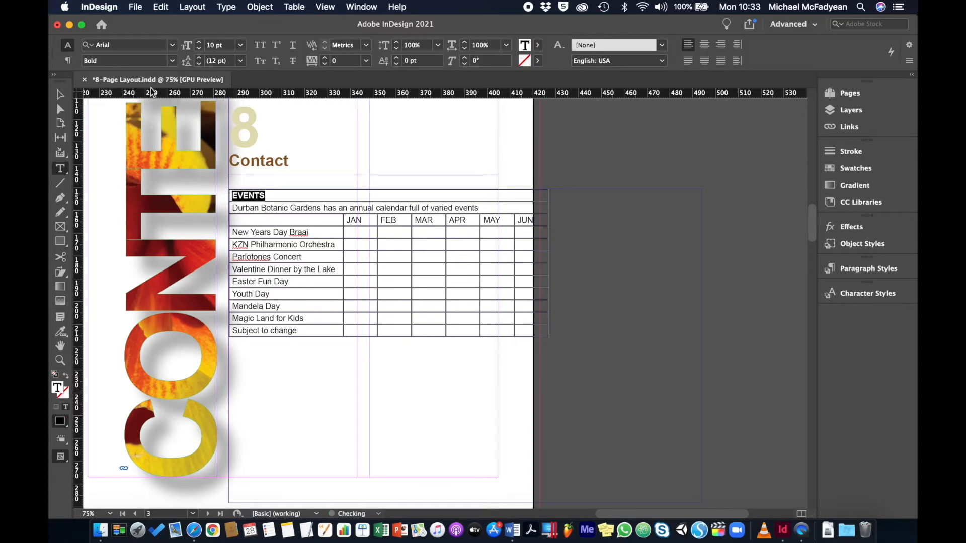
pyautogui.click(200, 43)
pyautogui.click(199, 43)
pyautogui.click(199, 42)
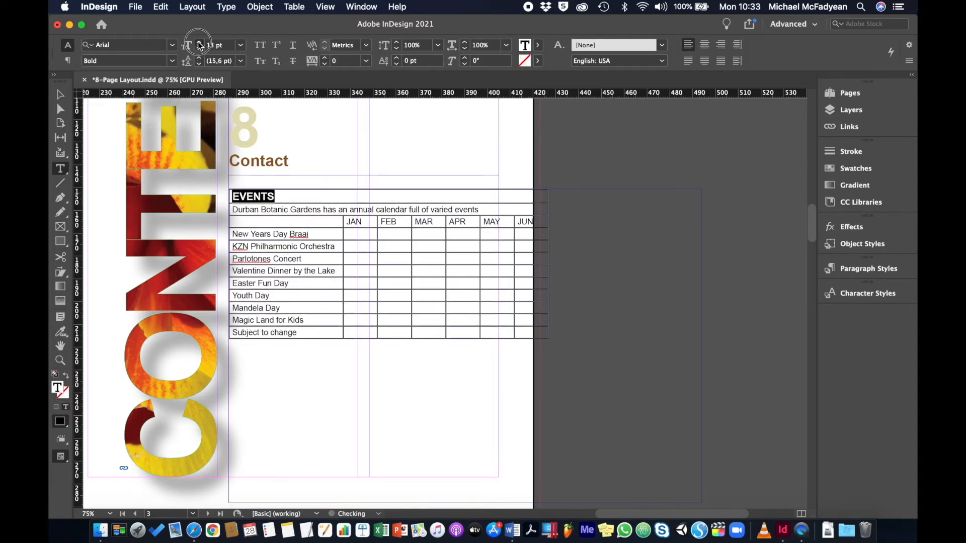
pyautogui.click(199, 43)
pyautogui.click(199, 43)
pyautogui.click(200, 43)
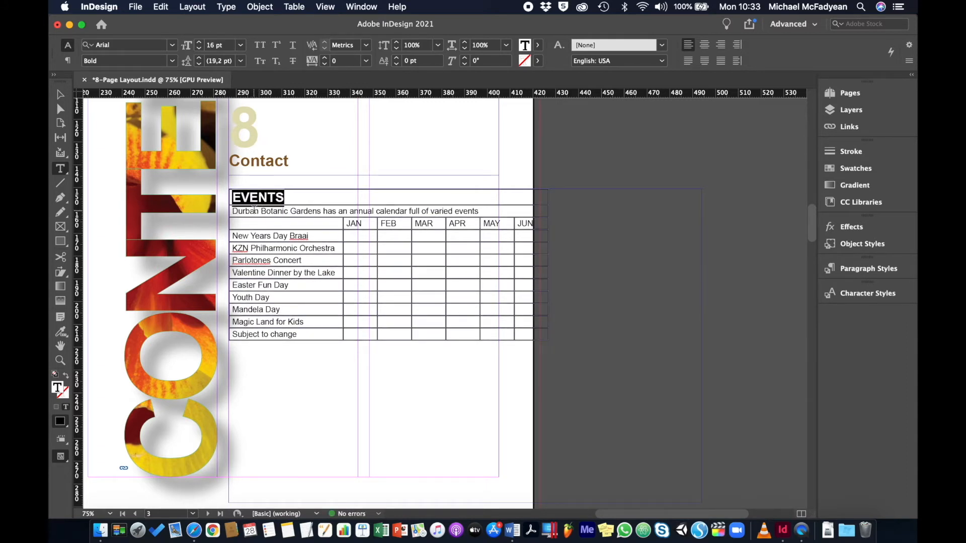
# - Make the table's subtitle line about the annual calendar italic and set its font size to 12 pt
pyautogui.click(254, 210)
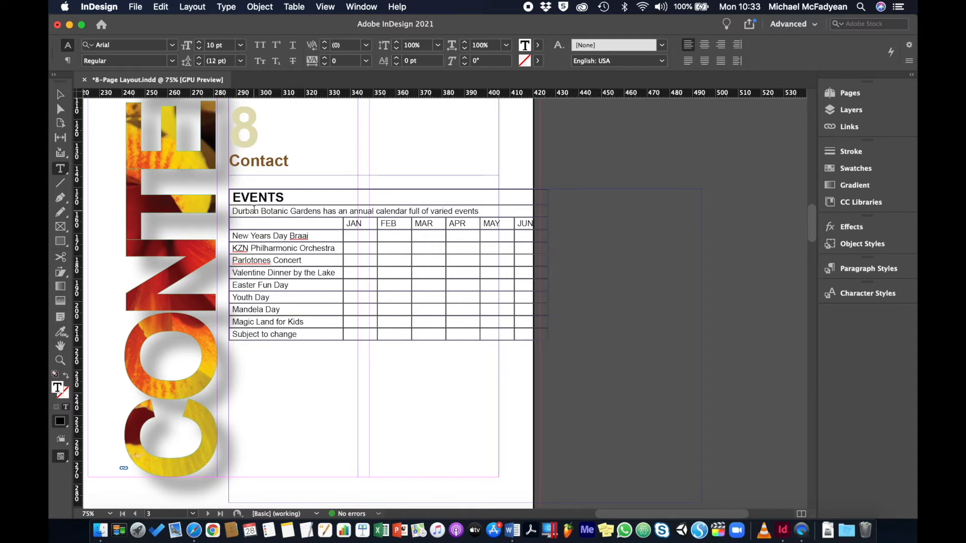
pyautogui.press('Escape')
pyautogui.press('Escape')
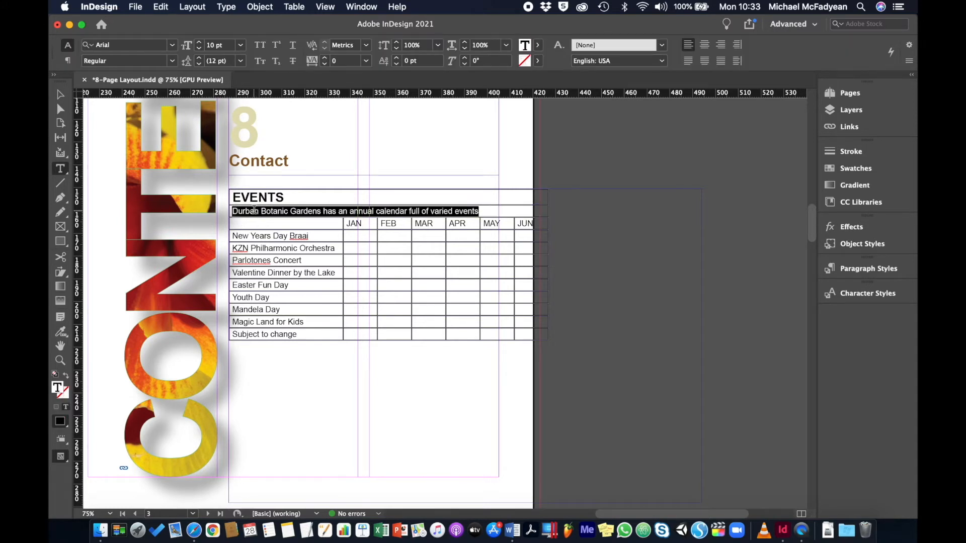
pyautogui.click(172, 61)
pyautogui.click(121, 89)
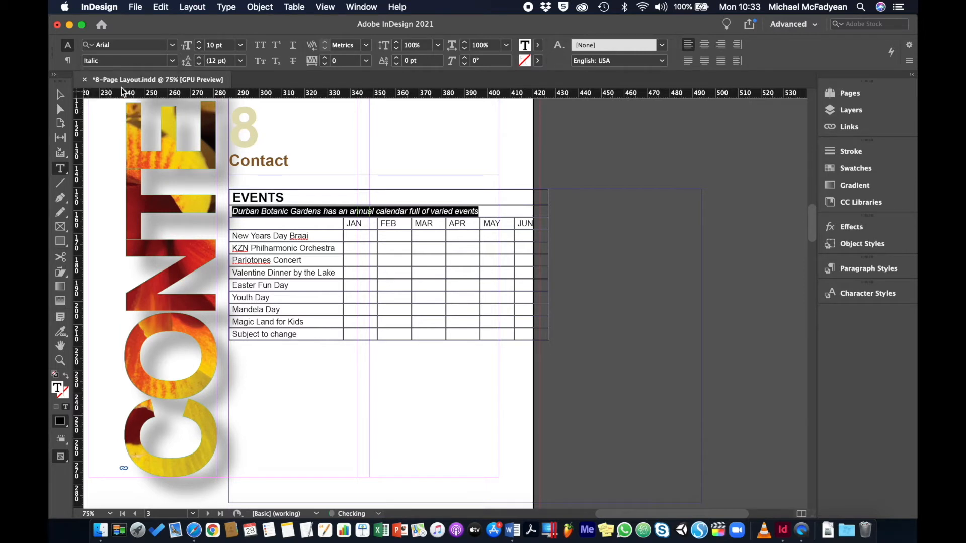
pyautogui.click(198, 42)
pyautogui.click(199, 42)
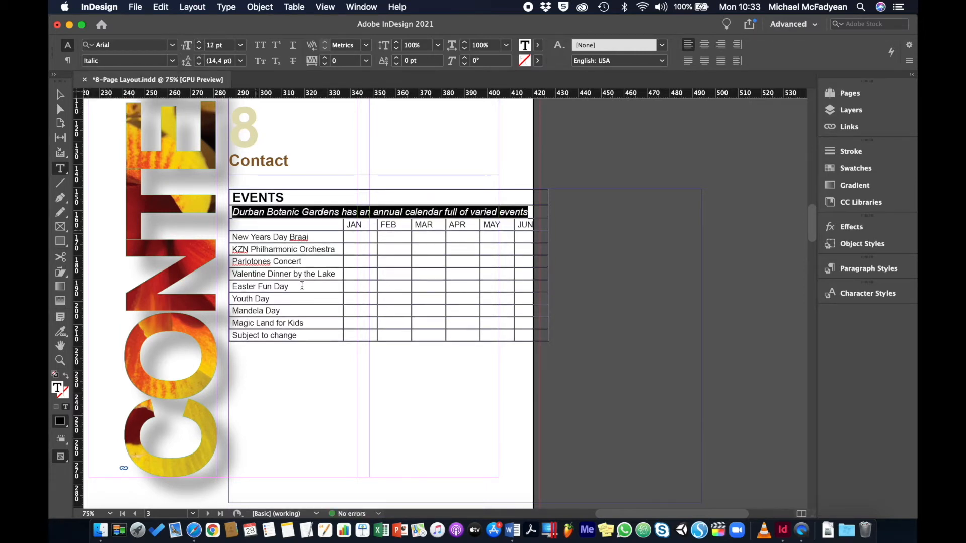
# - Merge all the cells of the table's last row, which holds the text Subject to change
pyautogui.click(317, 336)
pyautogui.press('Escape')
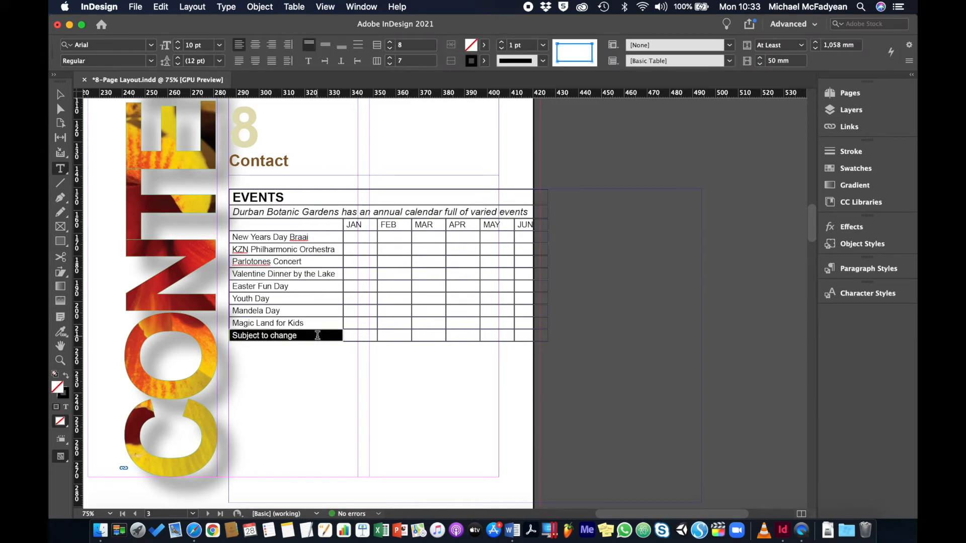
pyautogui.press('Escape')
pyautogui.press('Escape')
pyautogui.press('Escape')
pyautogui.hotkey('shift', 'Right')
pyautogui.hotkey('shift', 'Right')
pyautogui.hotkey('shift', 'Right')
pyautogui.hotkey('shift', 'Right')
pyautogui.hotkey('shift', 'Right')
pyautogui.hotkey('shift', 'Right')
pyautogui.hotkey('shift', 'Right')
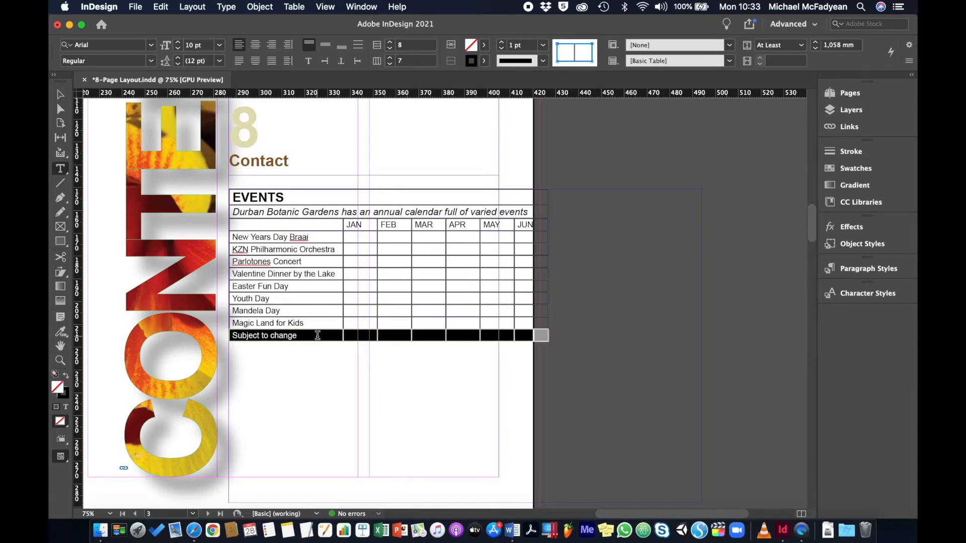
pyautogui.rightClick(431, 337)
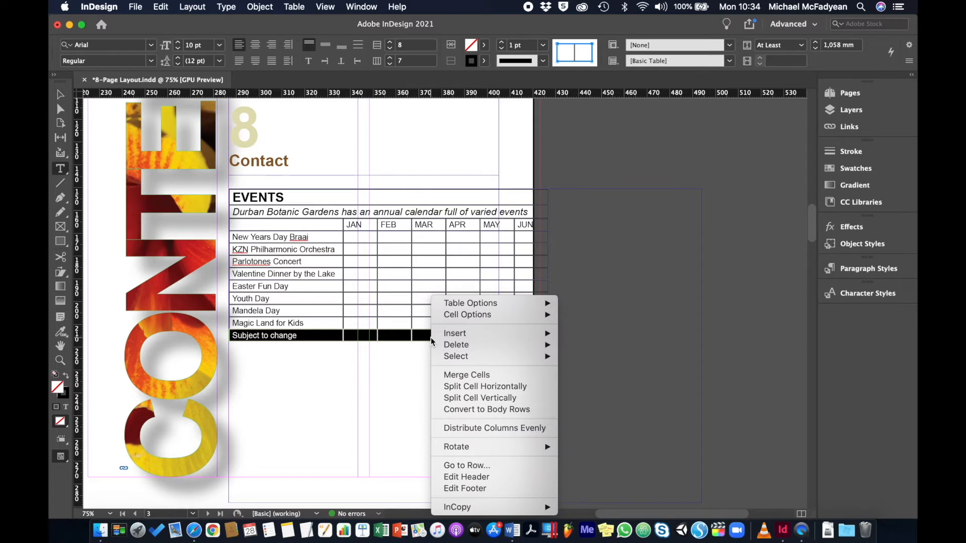
pyautogui.click(463, 375)
# - Format the Subject to change text as Italic at 8 pt and align it right
pyautogui.press('Escape')
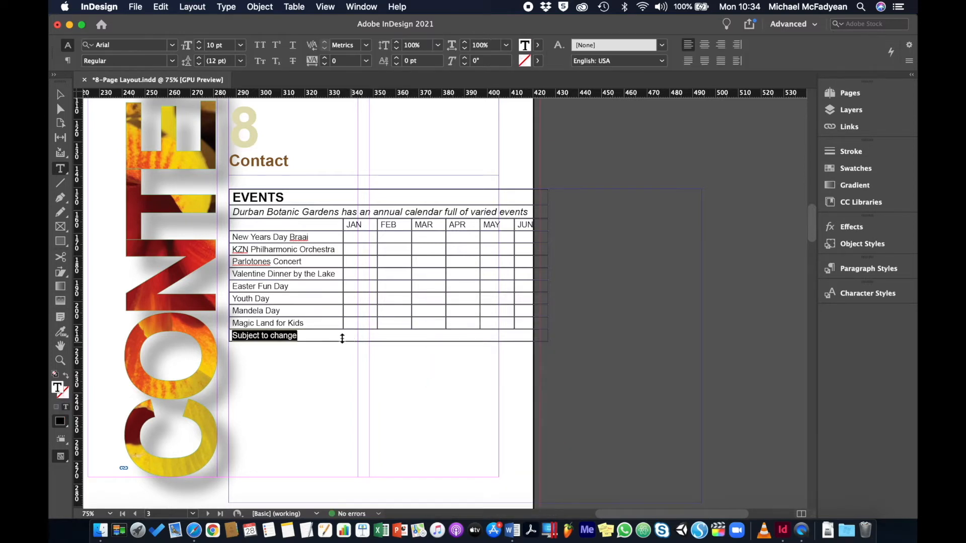
pyautogui.click(172, 60)
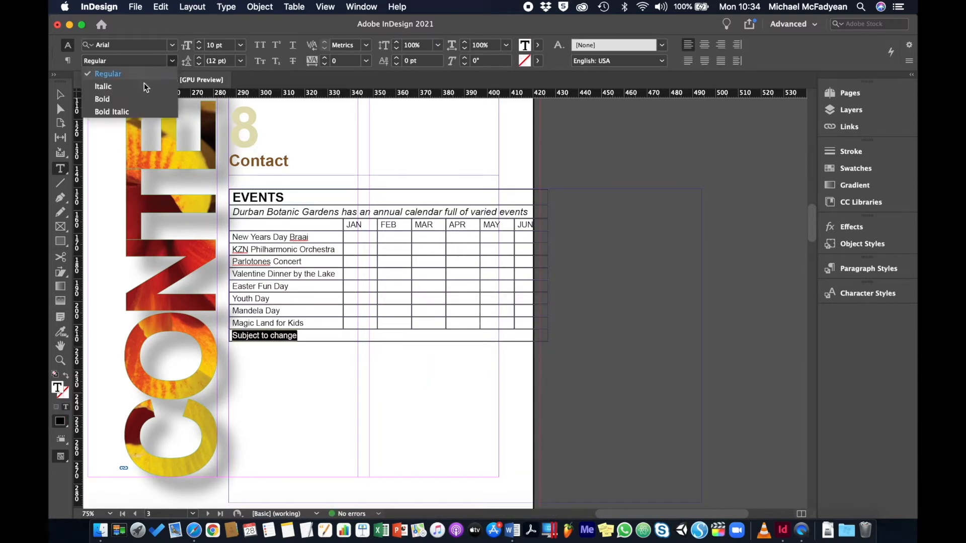
pyautogui.click(144, 84)
pyautogui.click(199, 49)
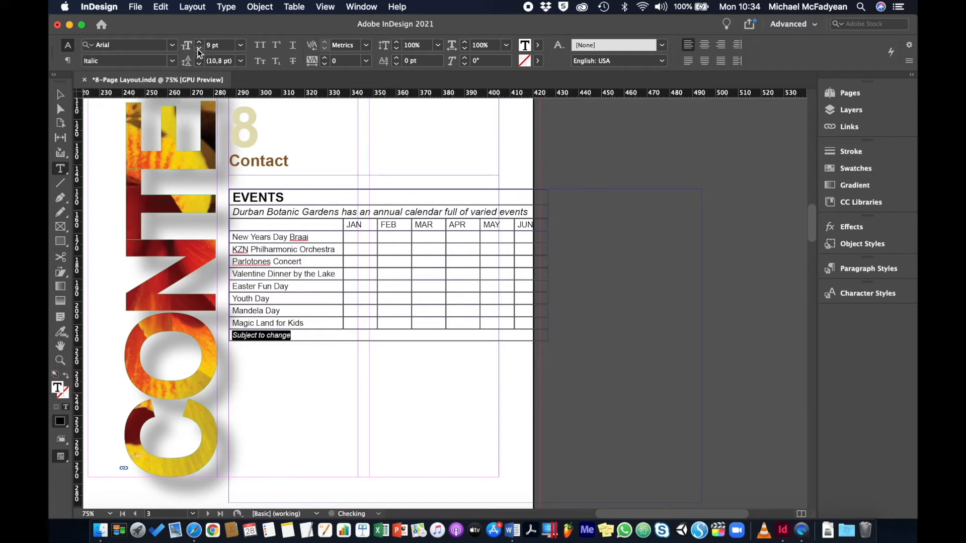
pyautogui.click(199, 49)
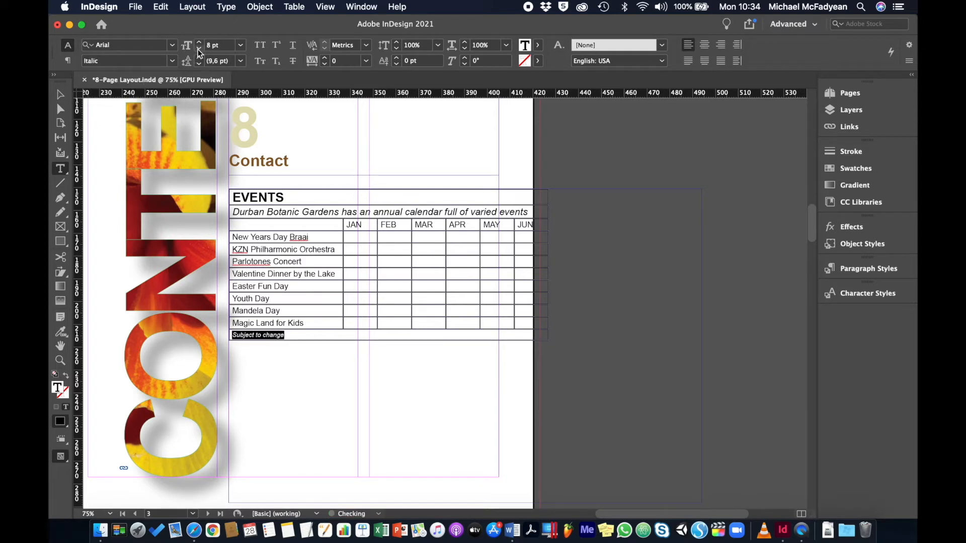
pyautogui.click(720, 45)
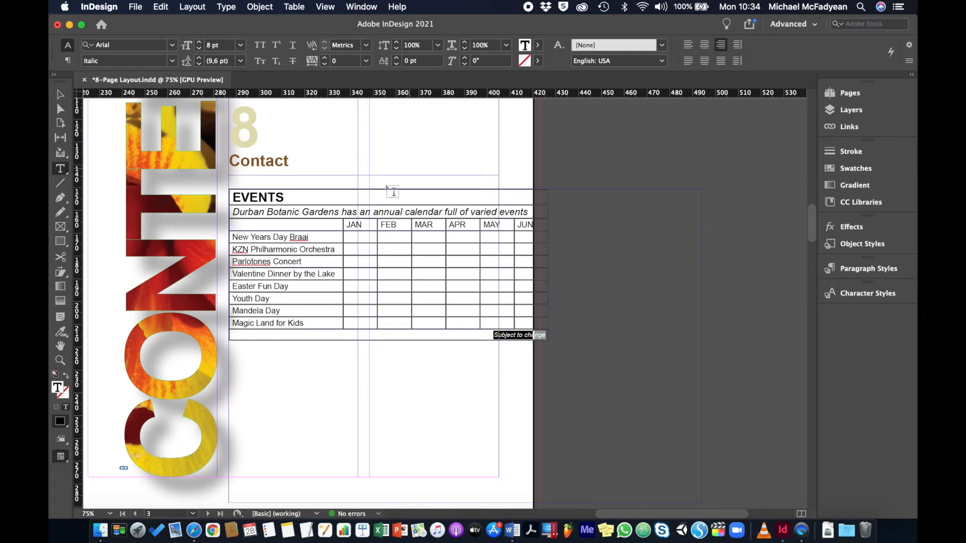
# - Set all outer and inner borders of the whole table to a 0 pt stroke and check the page in preview mode
pyautogui.click(433, 262)
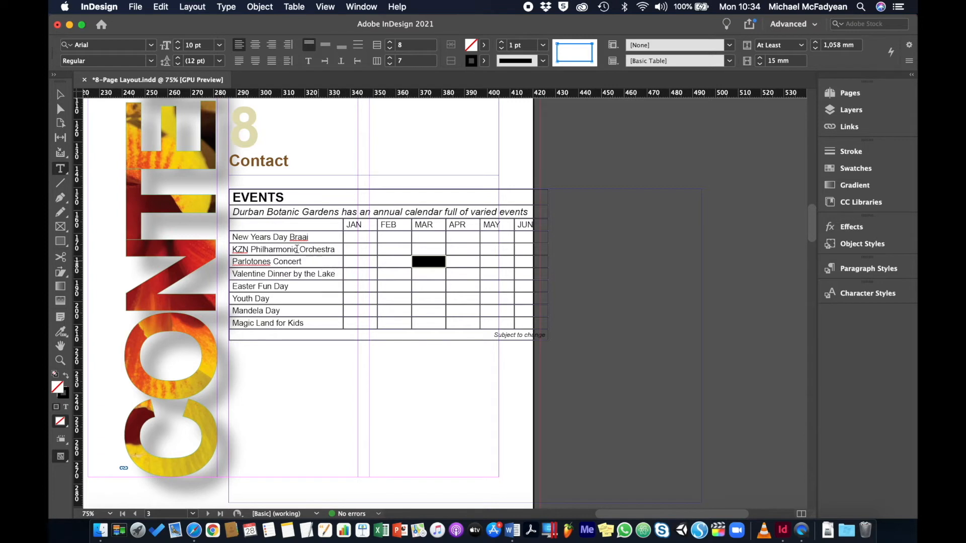
pyautogui.click(227, 188)
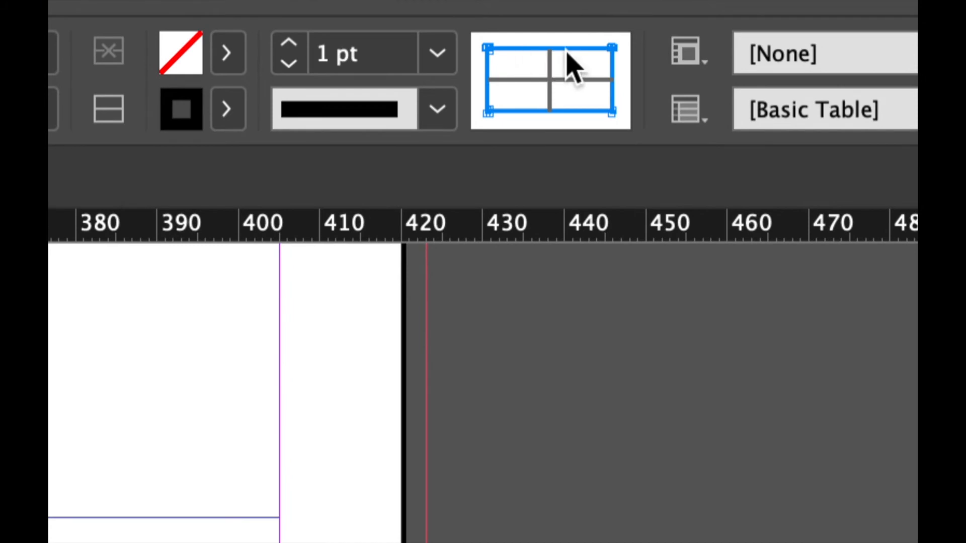
pyautogui.click(586, 80)
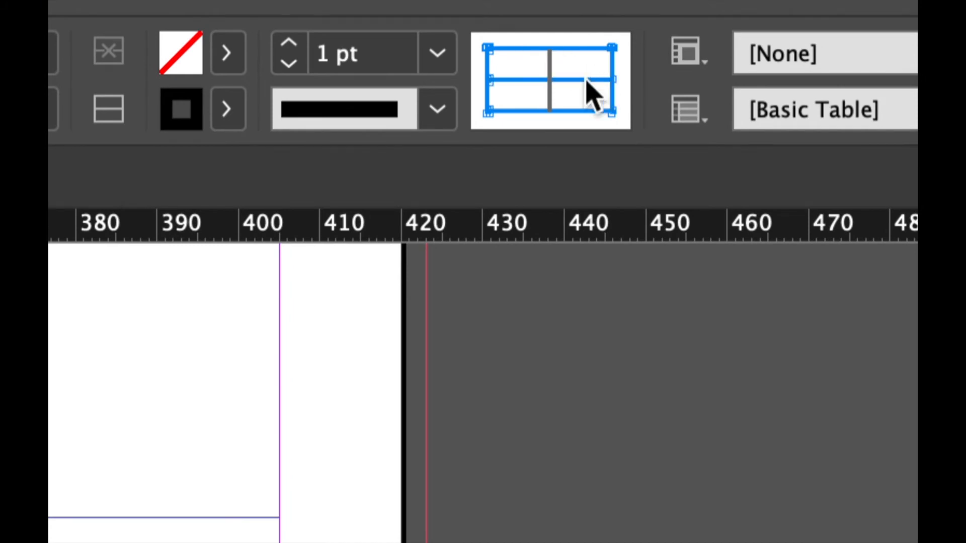
pyautogui.click(550, 92)
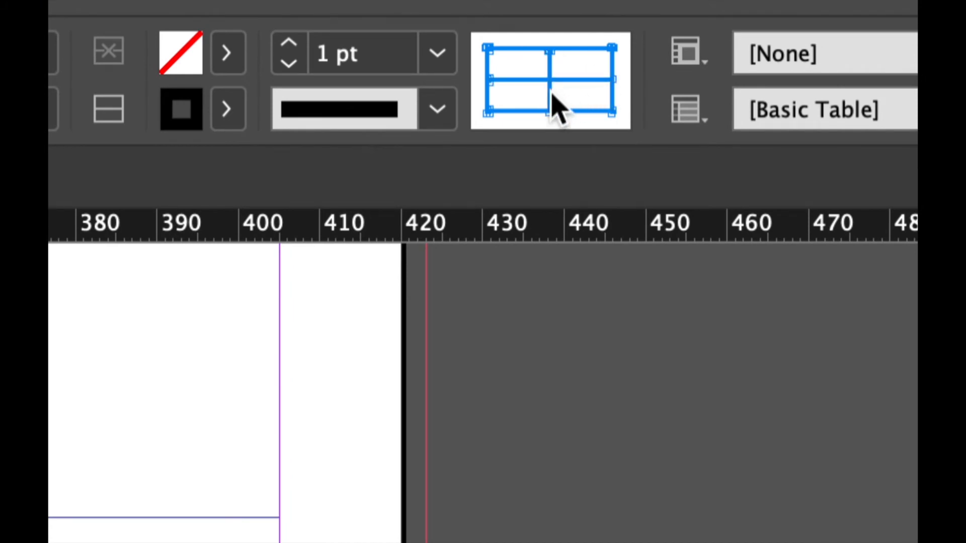
pyautogui.click(436, 52)
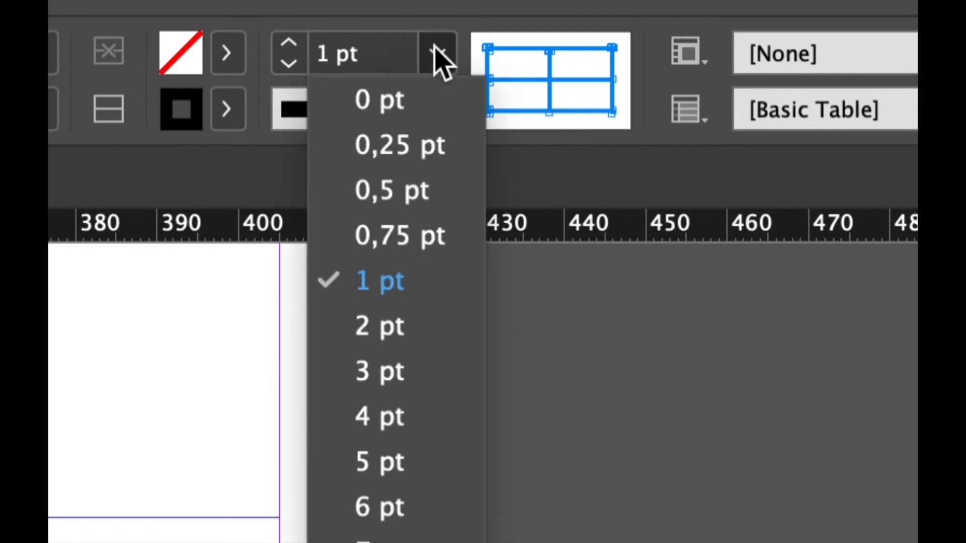
pyautogui.click(410, 99)
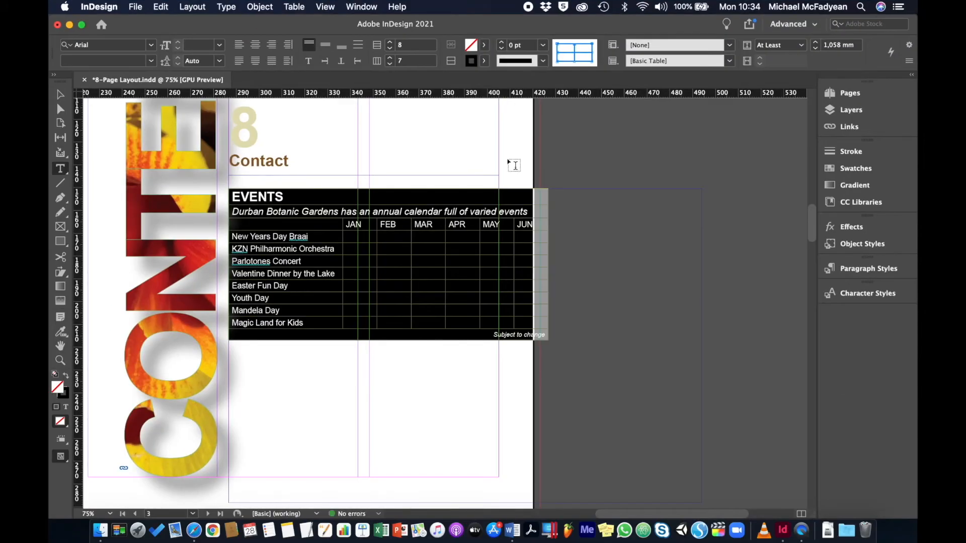
pyautogui.press('Escape')
pyautogui.click(572, 157)
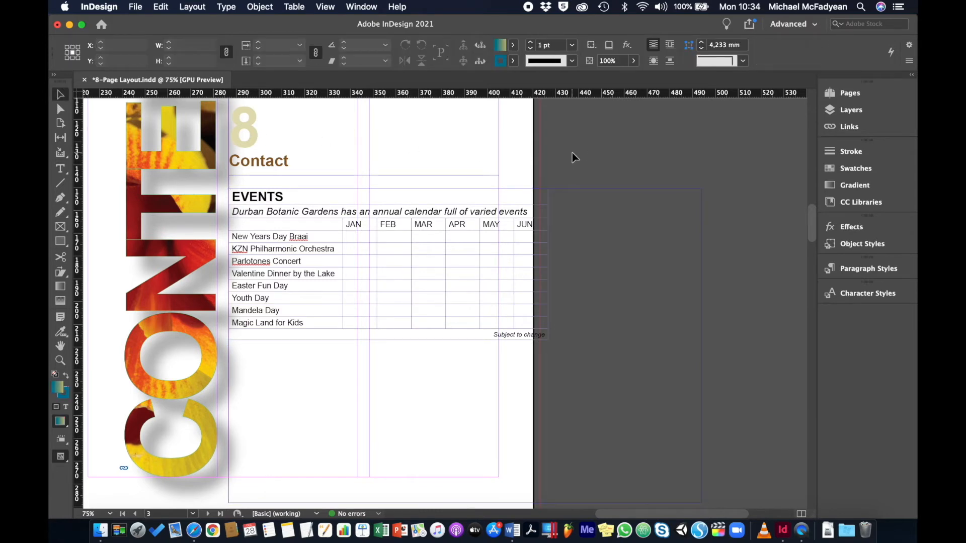
pyautogui.press('w')
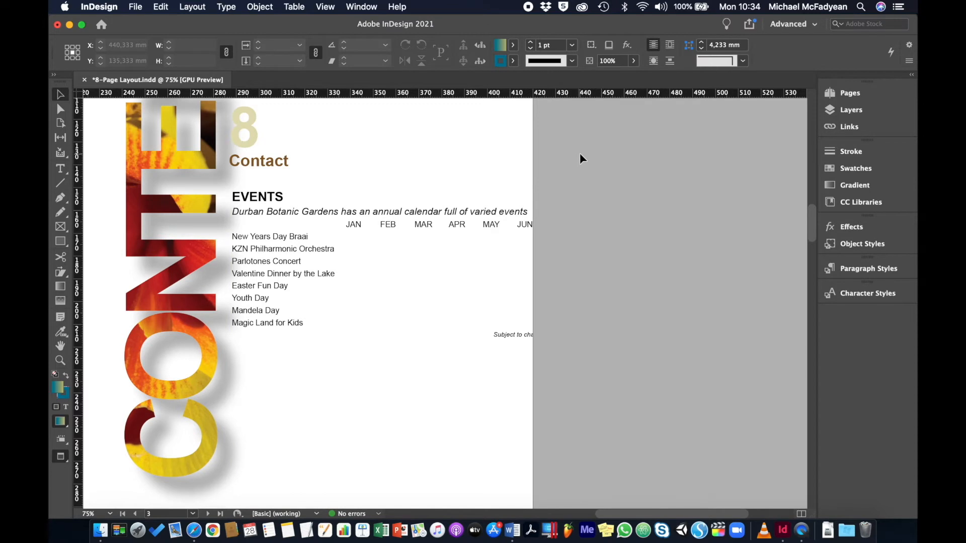
pyautogui.press('w')
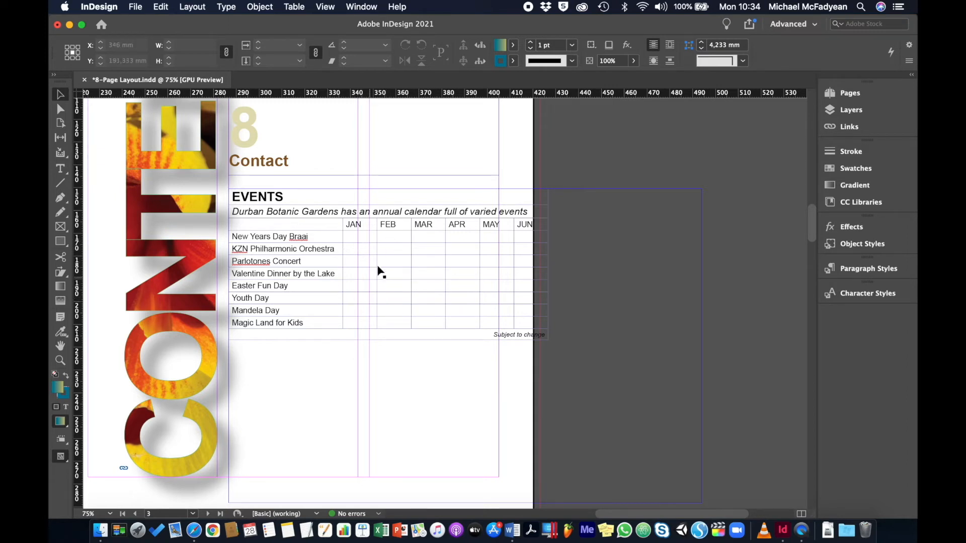
# - Fill the JAN cell of the New Years Day Braai row with Black at a 20% tint
pyautogui.click(359, 236)
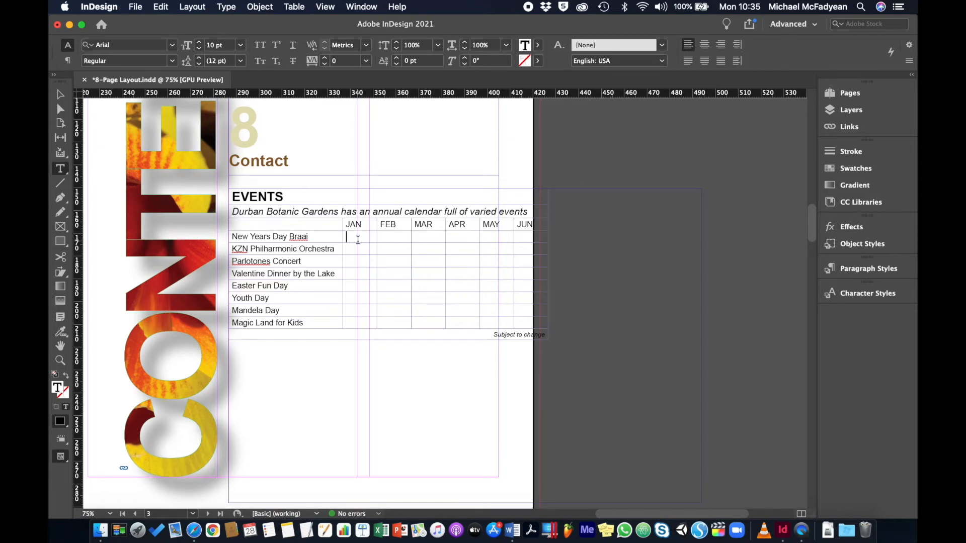
pyautogui.press('Escape')
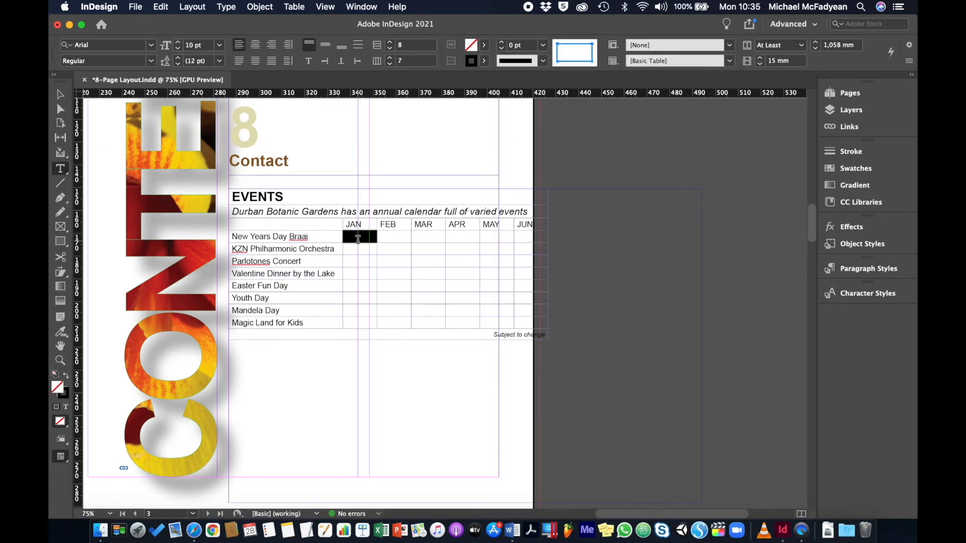
pyautogui.click(484, 47)
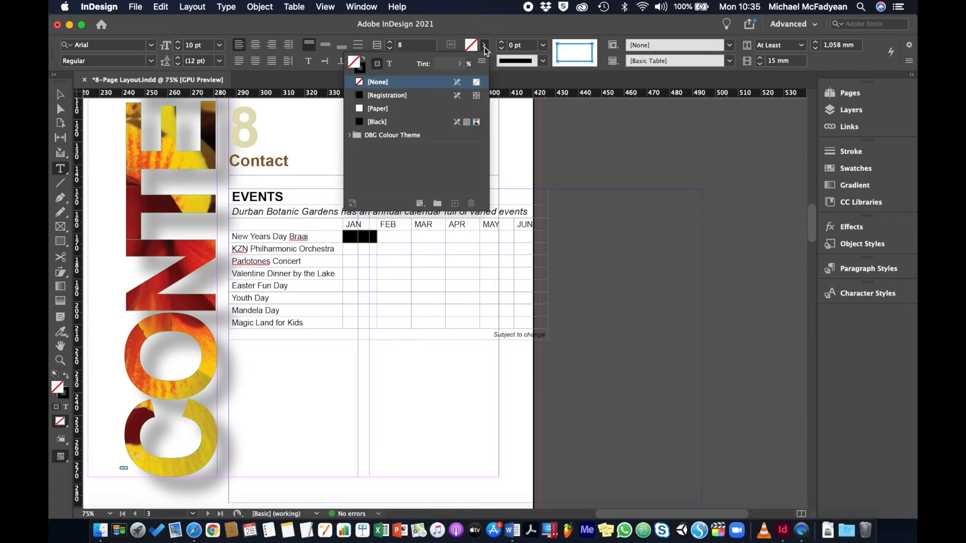
pyautogui.click(362, 122)
pyautogui.click(440, 65)
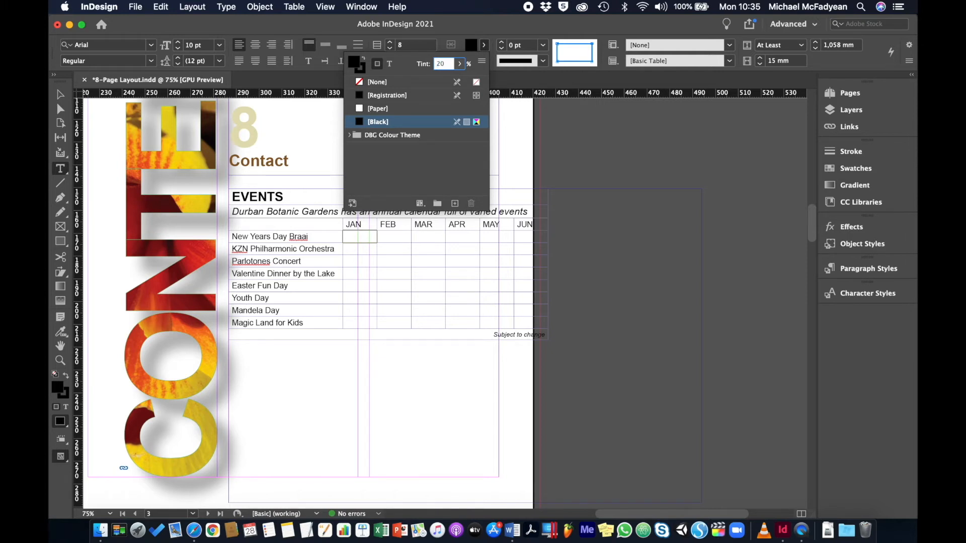
pyautogui.write('20')
pyautogui.press('Return')
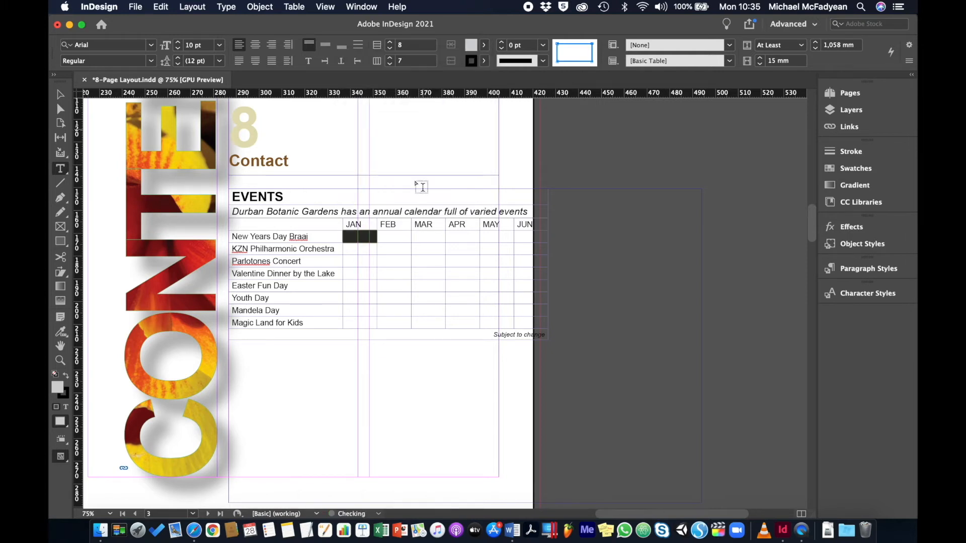
# - Fill the FEB cell of the KZN Philharmonic Orchestra row with Black at a 20% tint
pyautogui.click(400, 268)
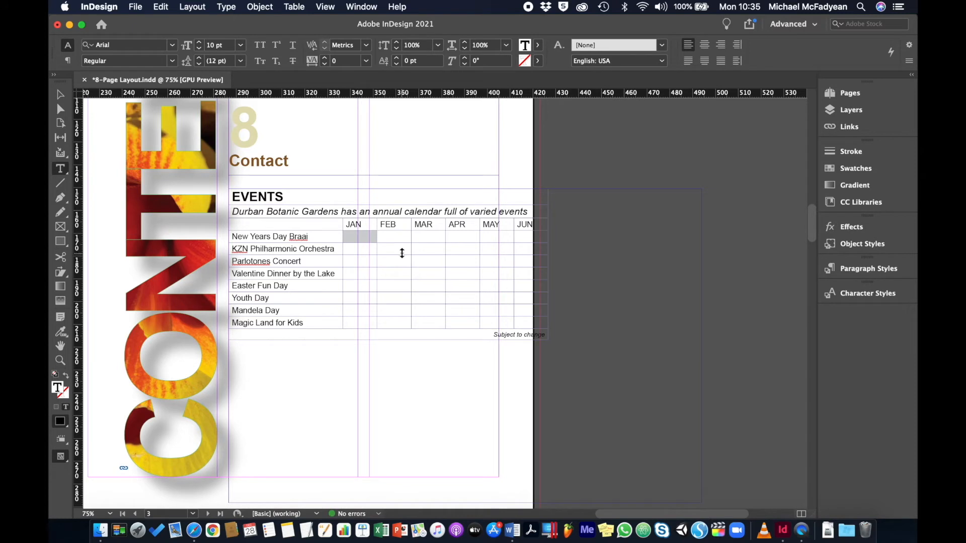
pyautogui.click(396, 250)
pyautogui.press('Escape')
pyautogui.click(484, 45)
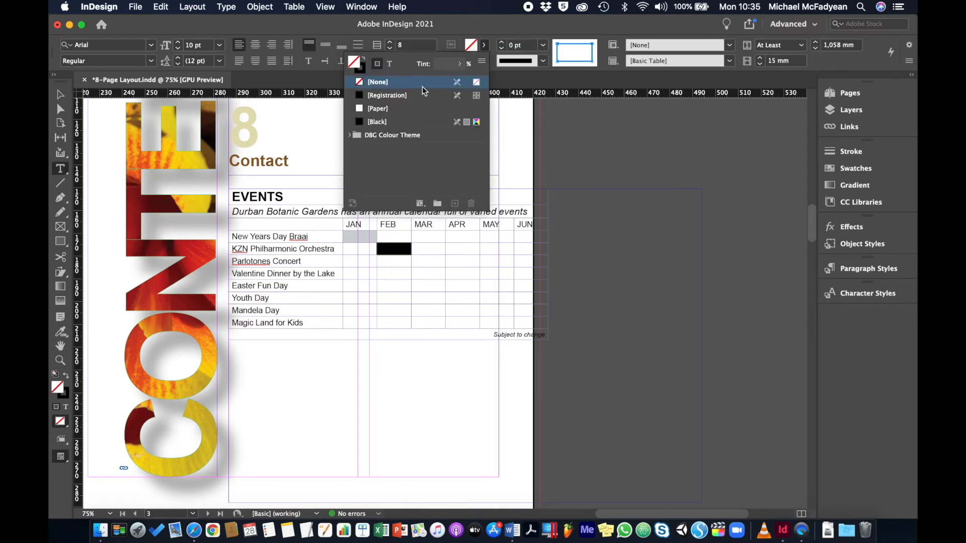
pyautogui.click(394, 122)
pyautogui.click(445, 64)
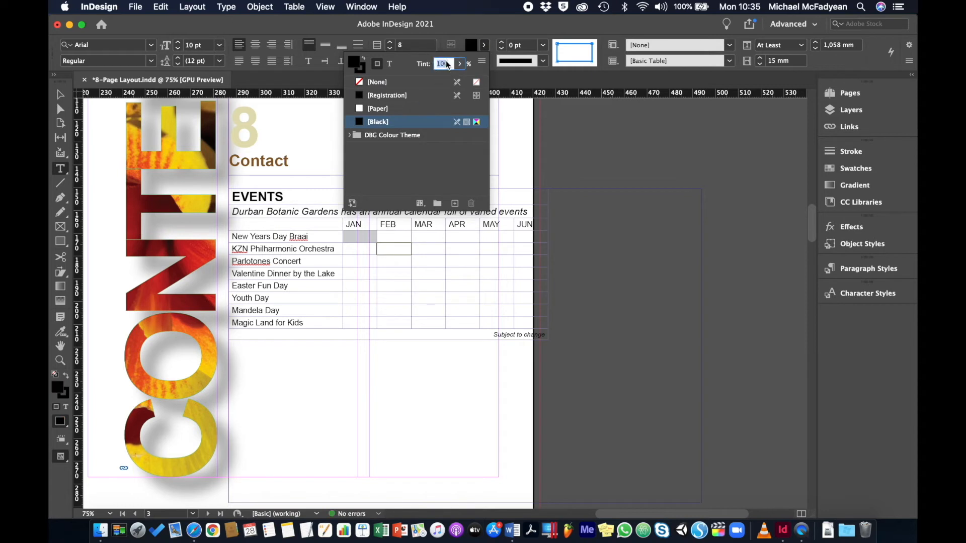
pyautogui.write('20')
pyautogui.press('Return')
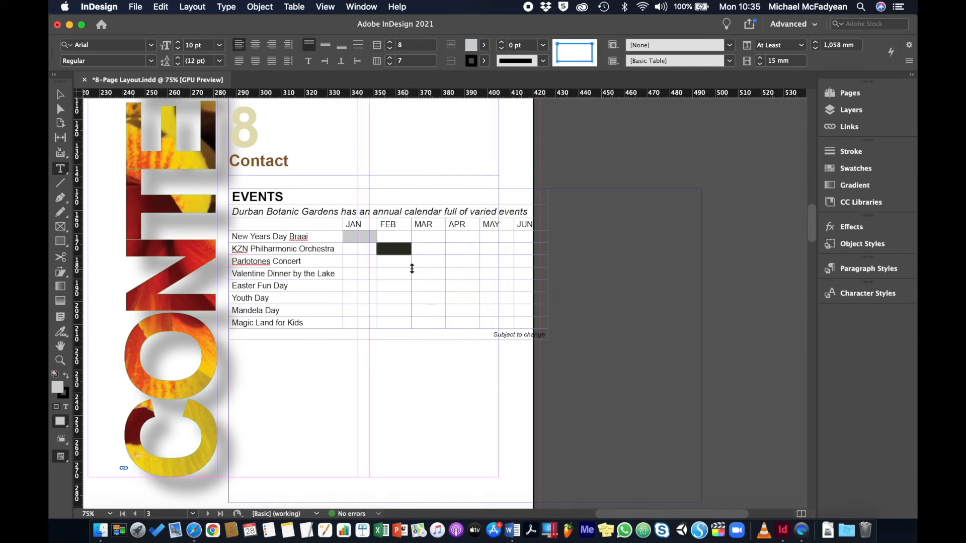
# - Fill the APR cell of the Parlotones Concert row with Black at a 20% tint
pyautogui.click(459, 262)
pyautogui.press('Escape')
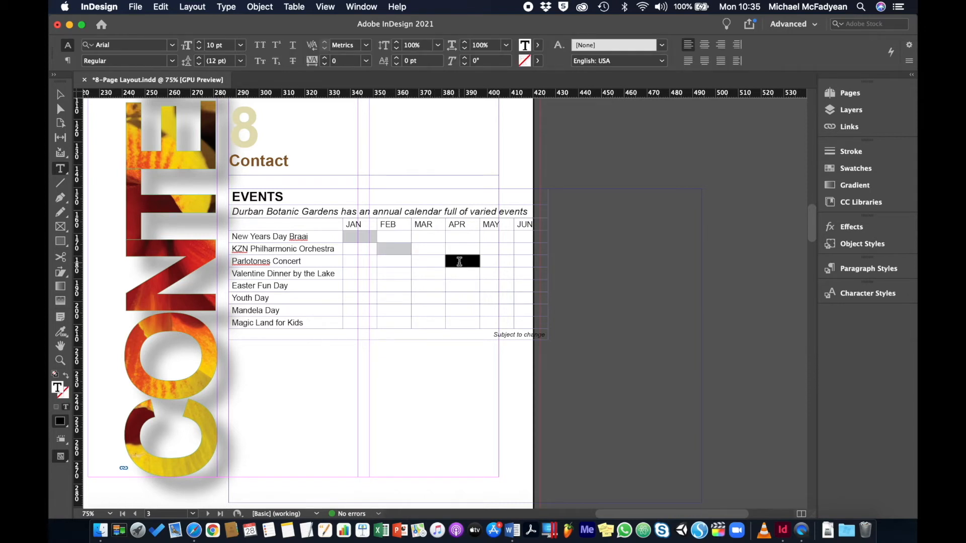
pyautogui.click(485, 46)
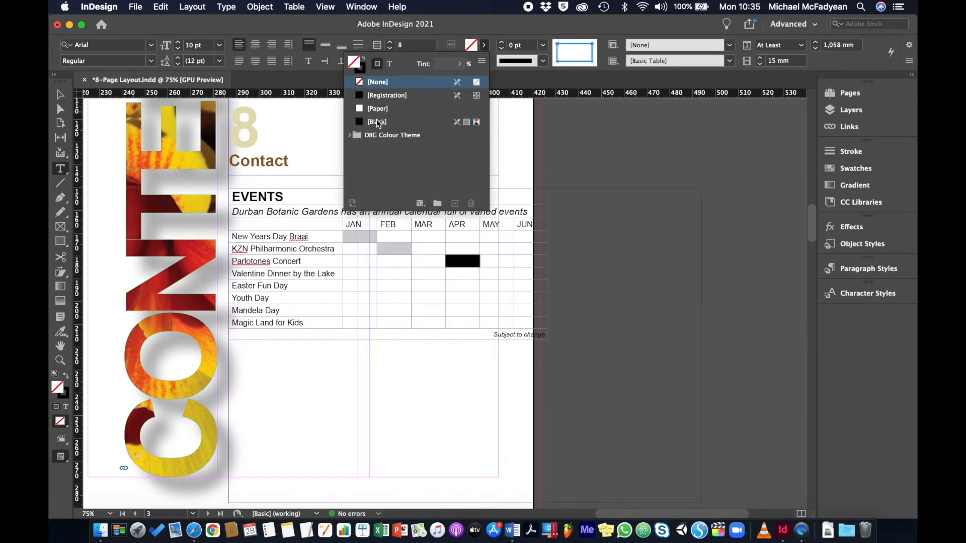
pyautogui.click(378, 122)
pyautogui.click(447, 64)
pyautogui.write('20')
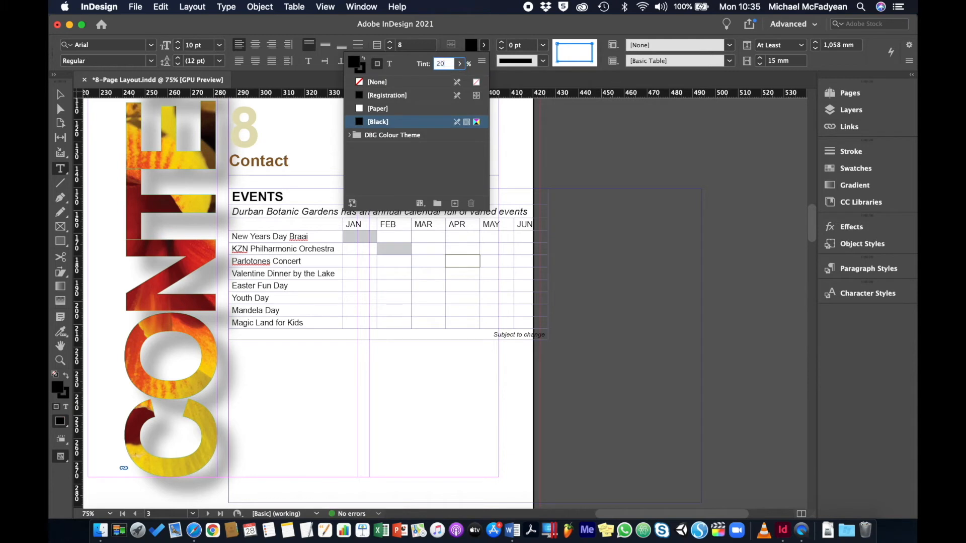
pyautogui.press('Return')
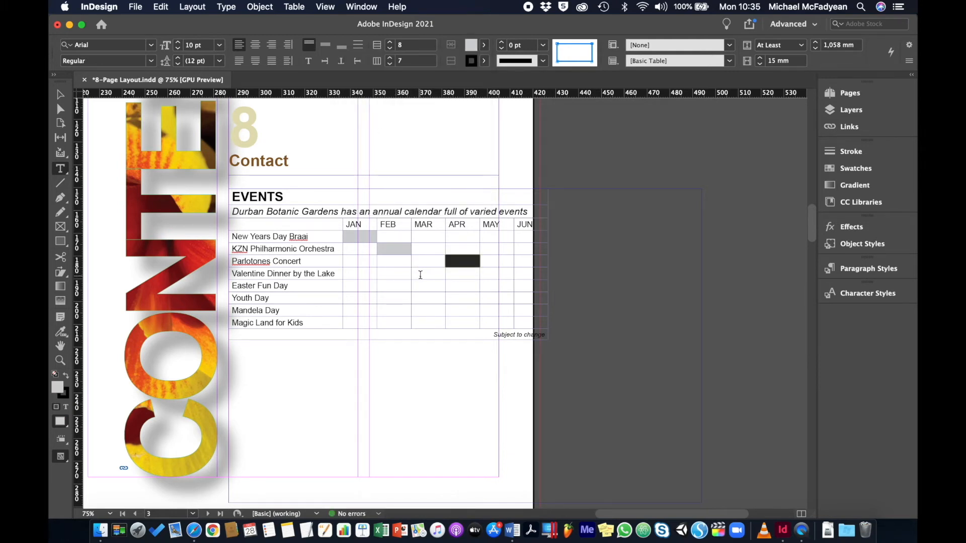
# - Fill the FEB cell of the Valentine Dinner by the Lake row with Black at a 20% tint
pyautogui.click(420, 274)
pyautogui.press('Escape')
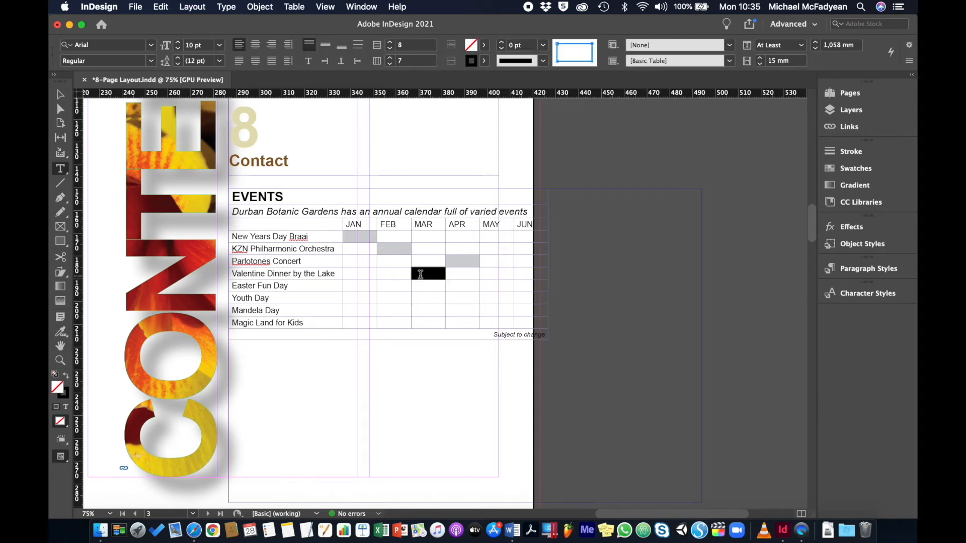
pyautogui.click(401, 274)
pyautogui.press('Escape')
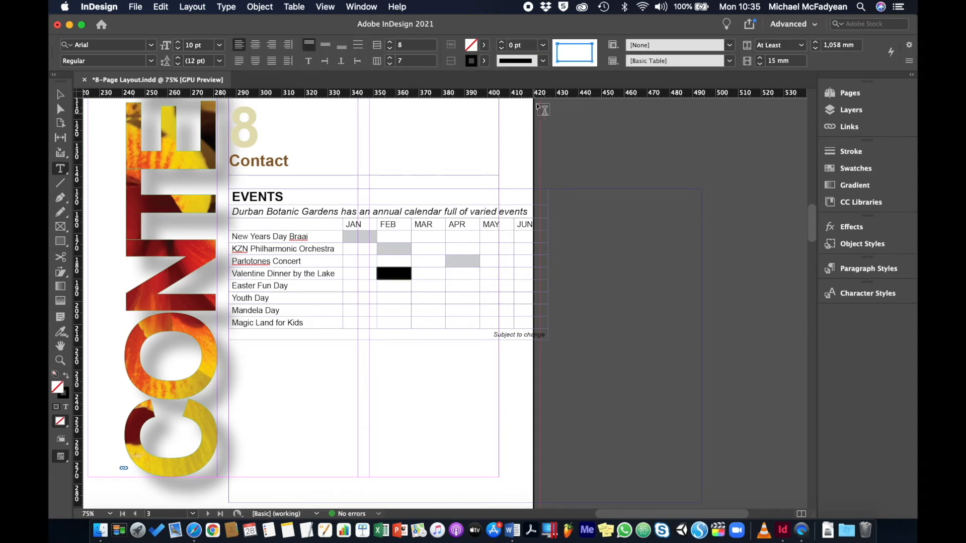
pyautogui.click(484, 45)
pyautogui.click(394, 124)
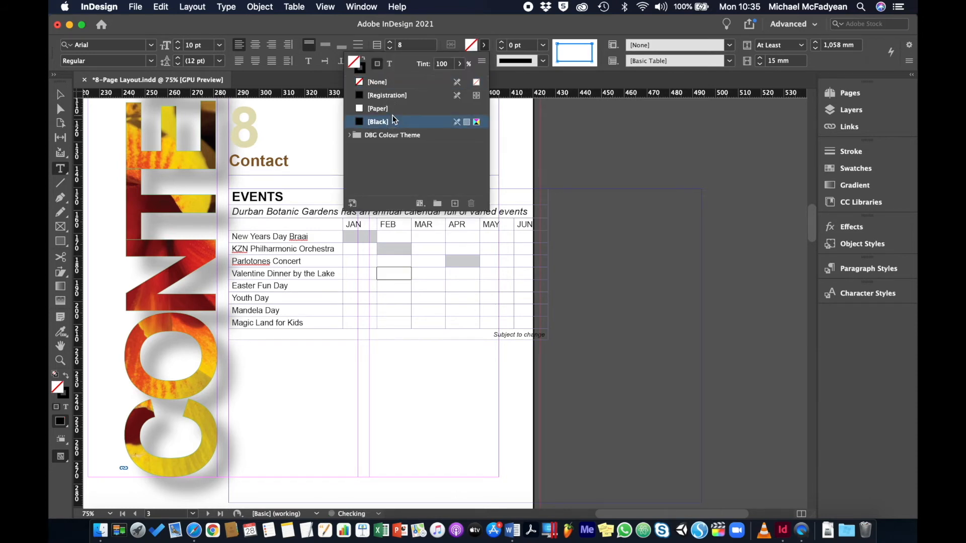
pyautogui.click(485, 45)
pyautogui.click(444, 64)
pyautogui.doubleClick(444, 65)
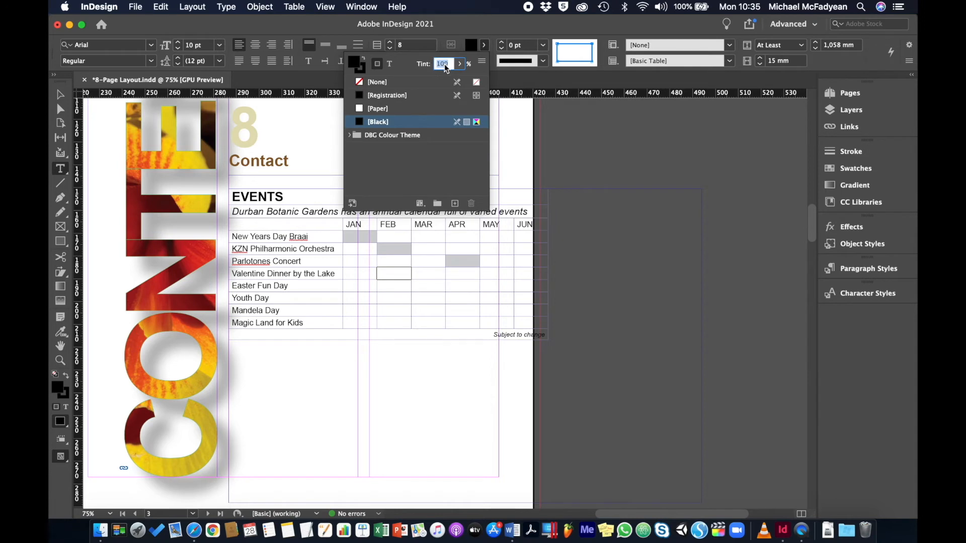
pyautogui.write('20')
pyautogui.press('Return')
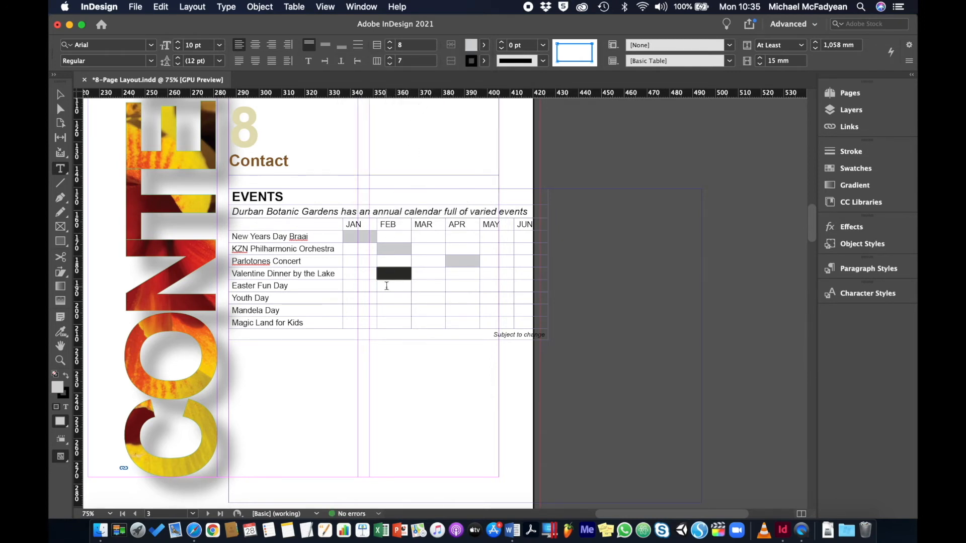
# - Fill the MAR cell of the Easter Fun Day row with Black at a 20% tint
pyautogui.click(418, 286)
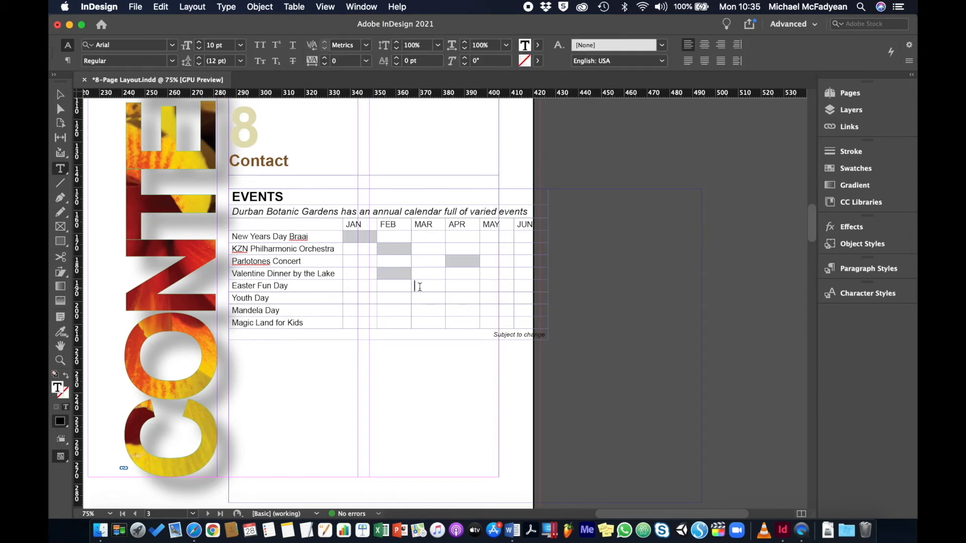
pyautogui.press('Escape')
pyautogui.click(485, 47)
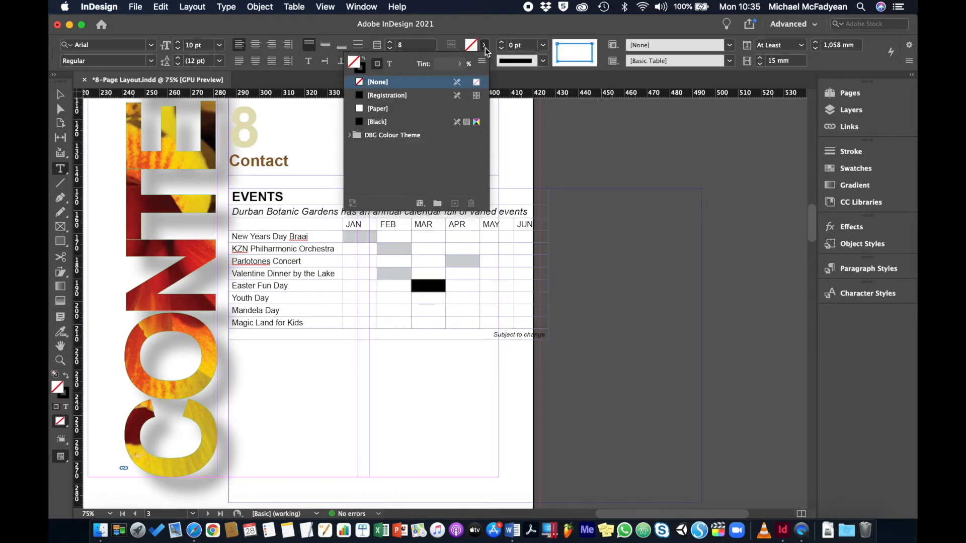
pyautogui.click(389, 122)
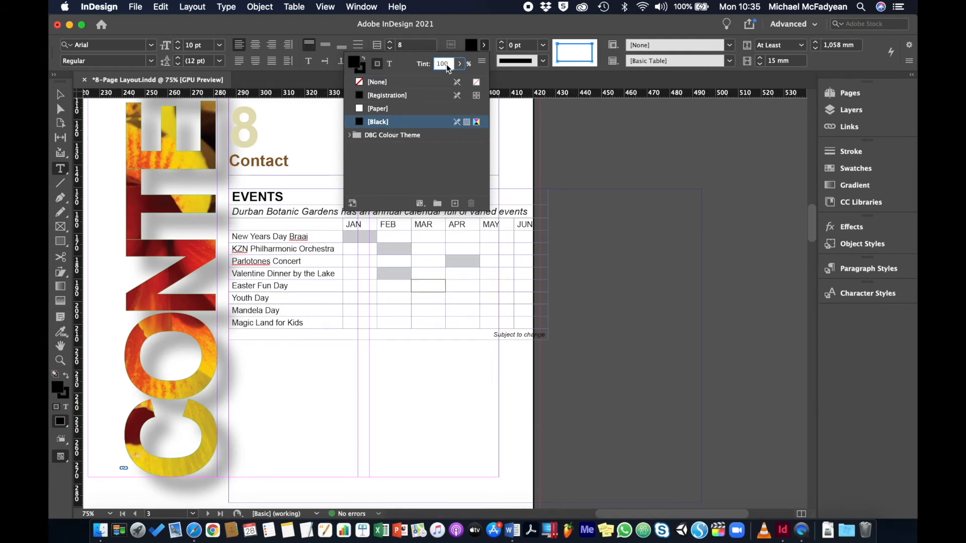
pyautogui.press('Return')
pyautogui.click(484, 45)
pyautogui.write('20')
pyautogui.press('Return')
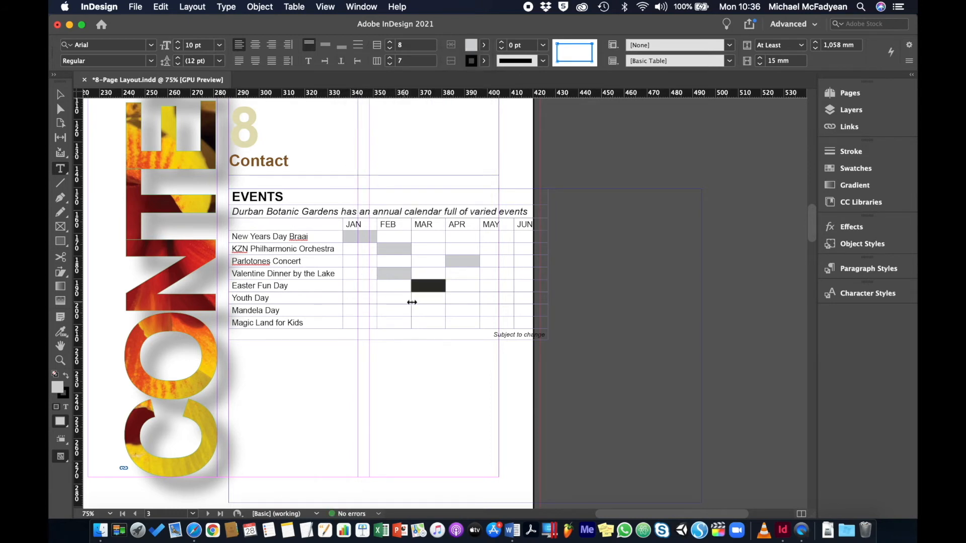
# - Fill the JUN cell of the Youth Day row with Black at a 20% tint
pyautogui.click(529, 300)
pyautogui.moveTo(527, 298); pyautogui.dragTo(541, 299)
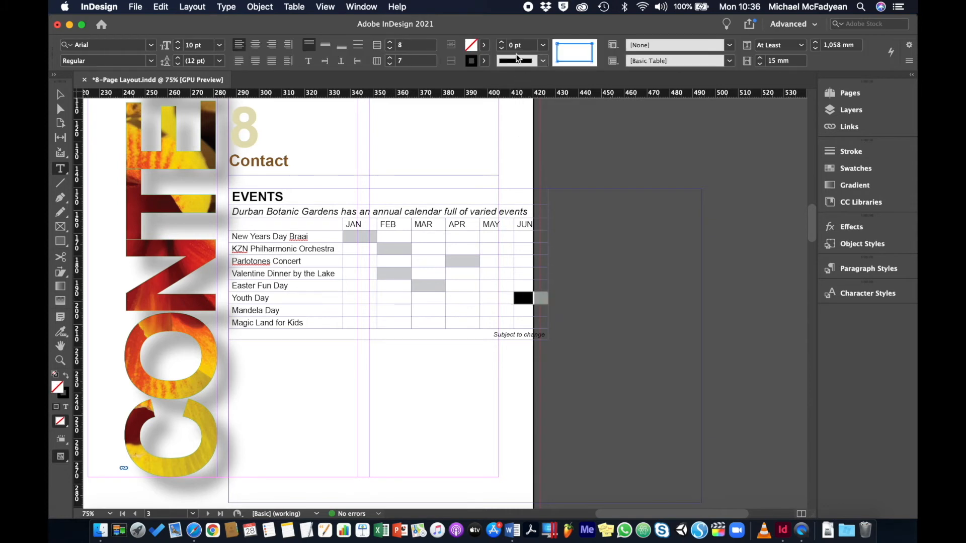
pyautogui.click(483, 45)
pyautogui.click(379, 122)
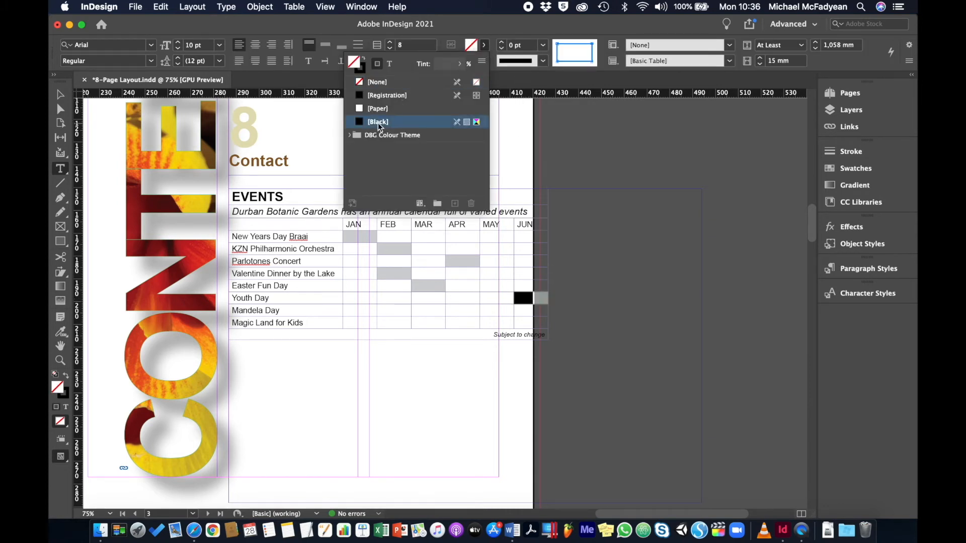
pyautogui.doubleClick(443, 64)
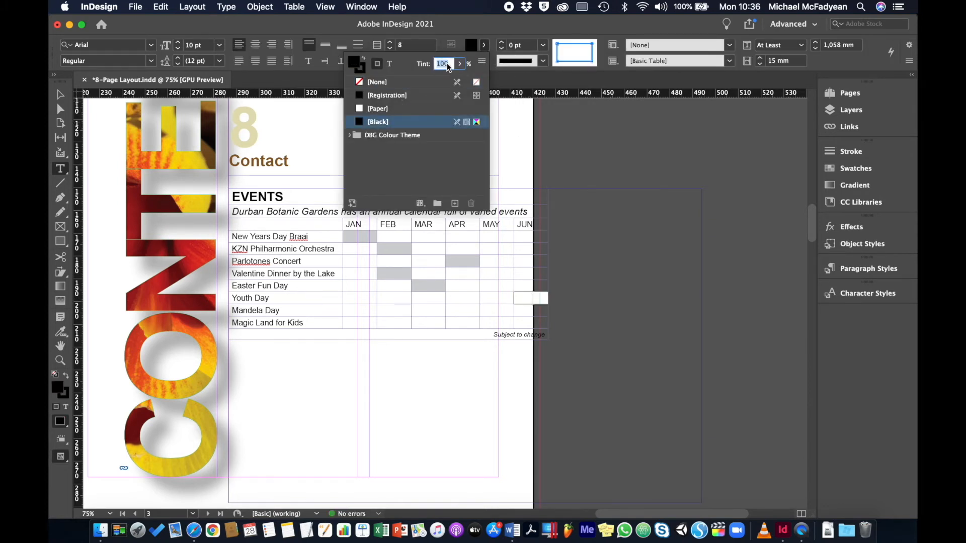
pyautogui.write('20')
pyautogui.press('Return')
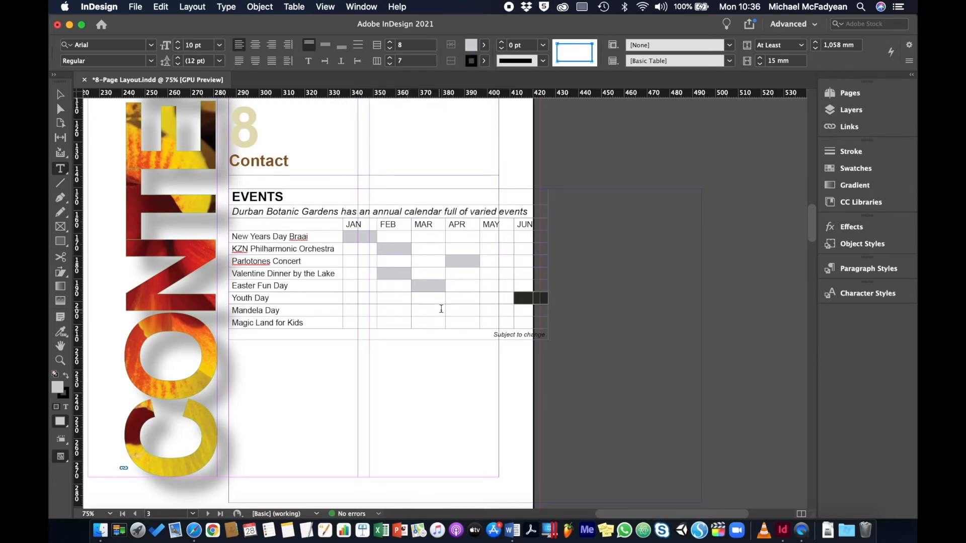
# - Fill the MAY cell of the Mandela Day row with Black at a 20% tint
pyautogui.click(491, 308)
pyautogui.press('Escape')
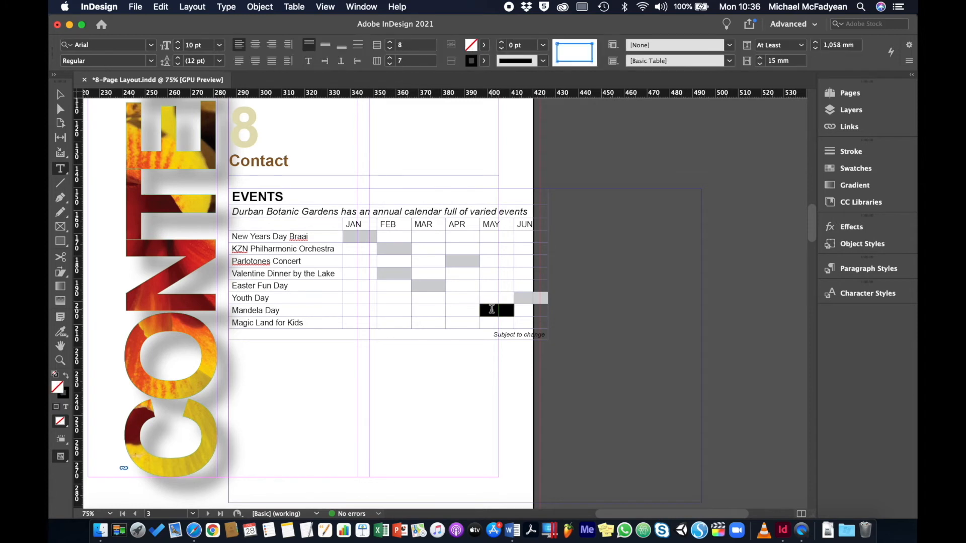
pyautogui.click(485, 48)
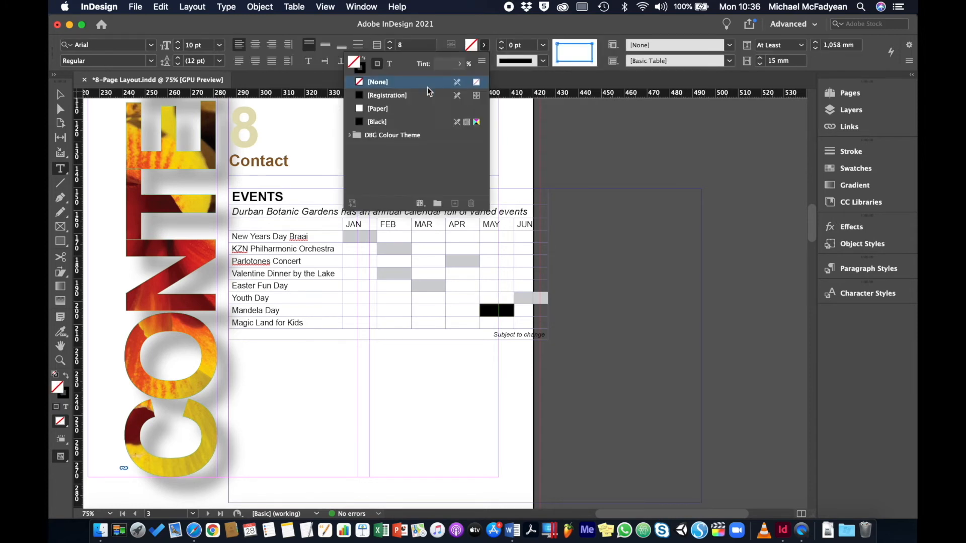
pyautogui.click(393, 122)
pyautogui.click(444, 64)
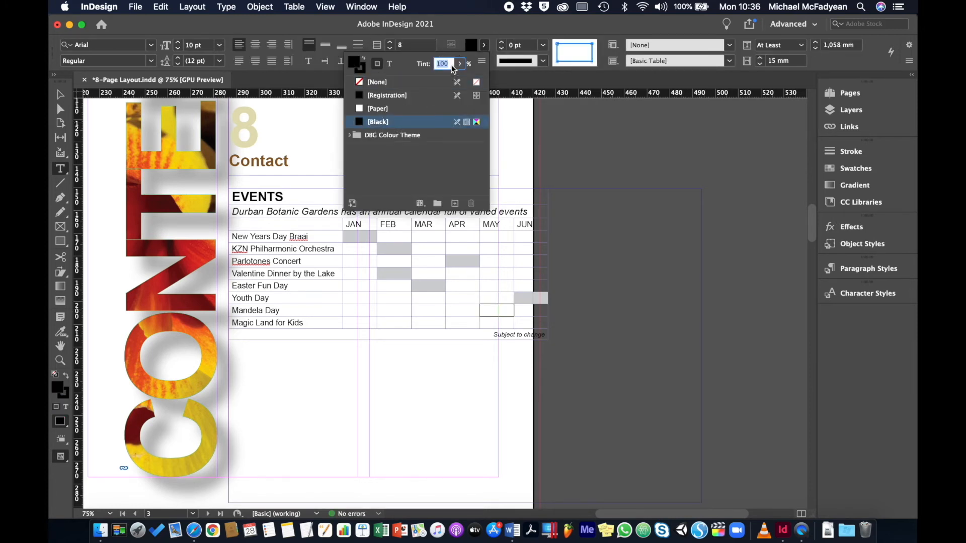
pyautogui.write('20')
pyautogui.press('Return')
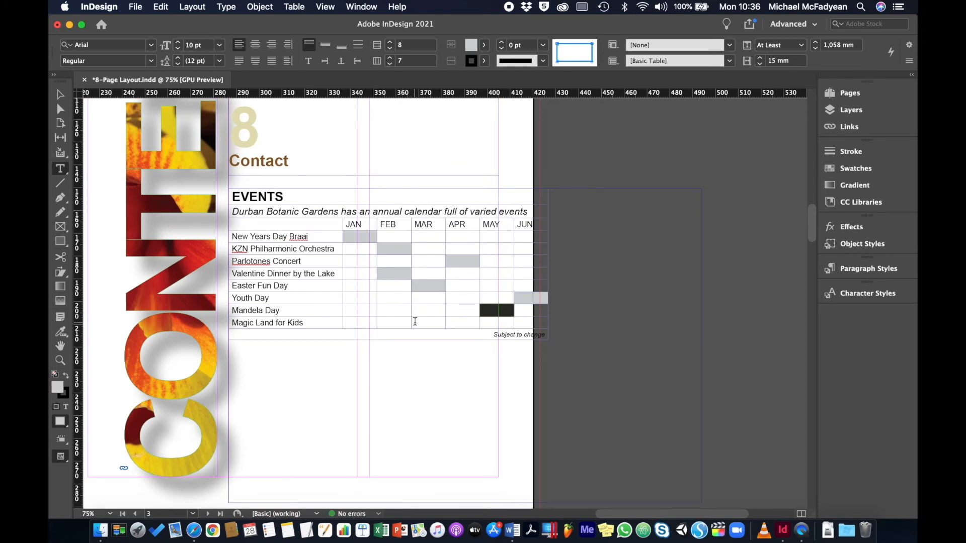
# - Fill the MAY cell of the Magic Land for Kids row with Black at a 20% tint
pyautogui.click(490, 323)
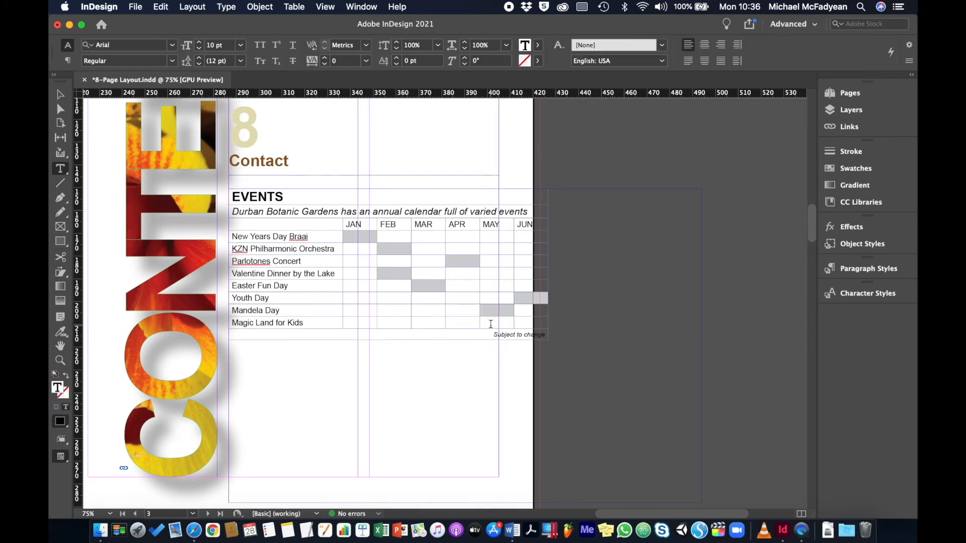
pyautogui.click(484, 47)
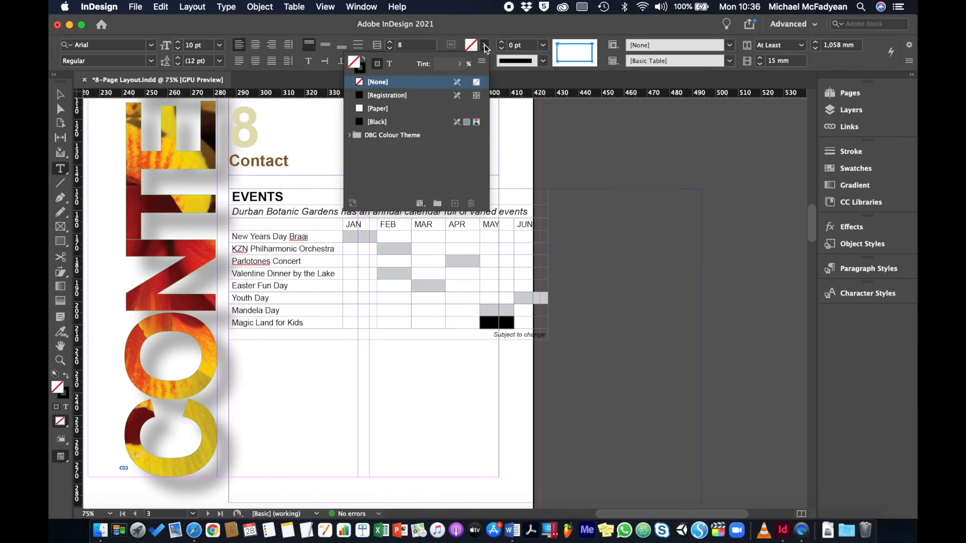
pyautogui.click(399, 122)
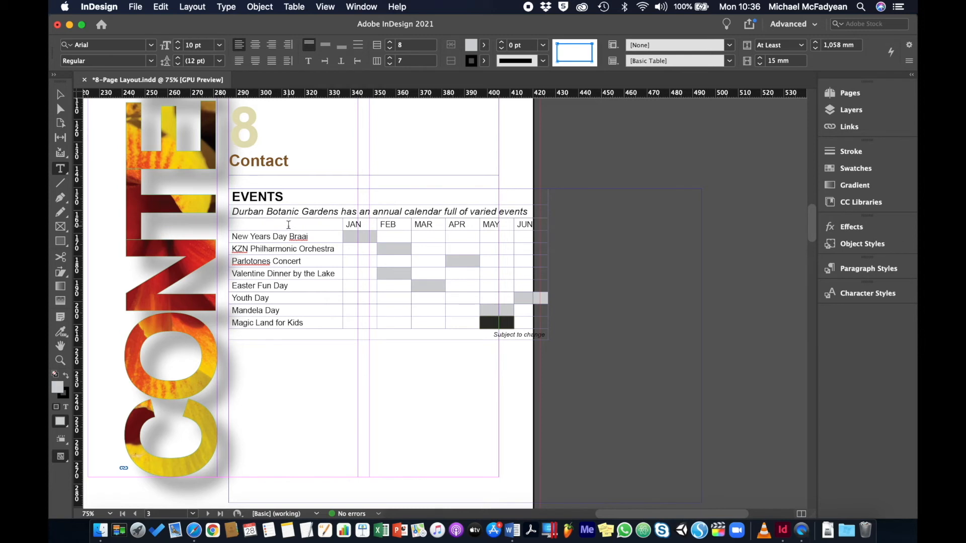
# - Give the month header row a 2 pt bottom border in a light tint of Black
pyautogui.moveTo(288, 225); pyautogui.dragTo(526, 226)
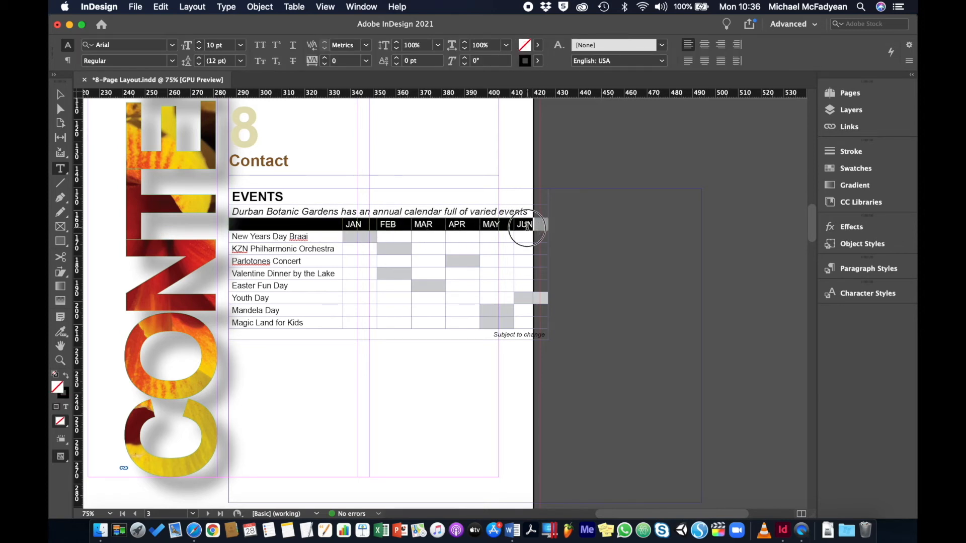
pyautogui.click(526, 226)
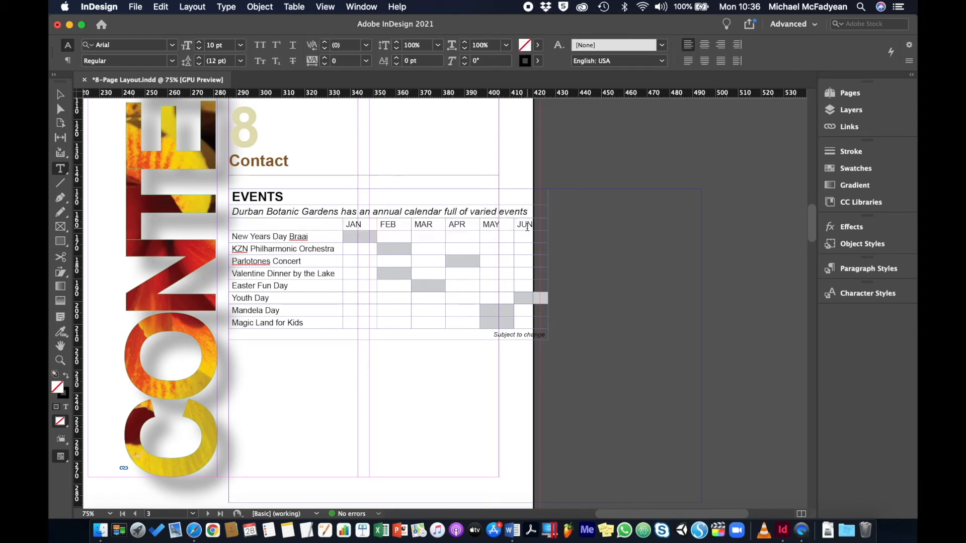
pyautogui.click(227, 227)
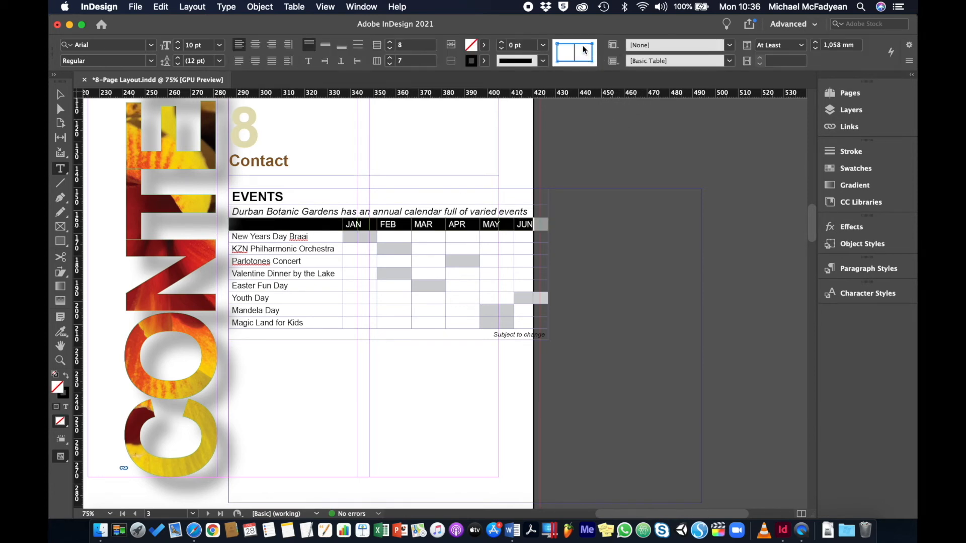
pyautogui.click(582, 45)
pyautogui.click(592, 53)
pyautogui.click(542, 45)
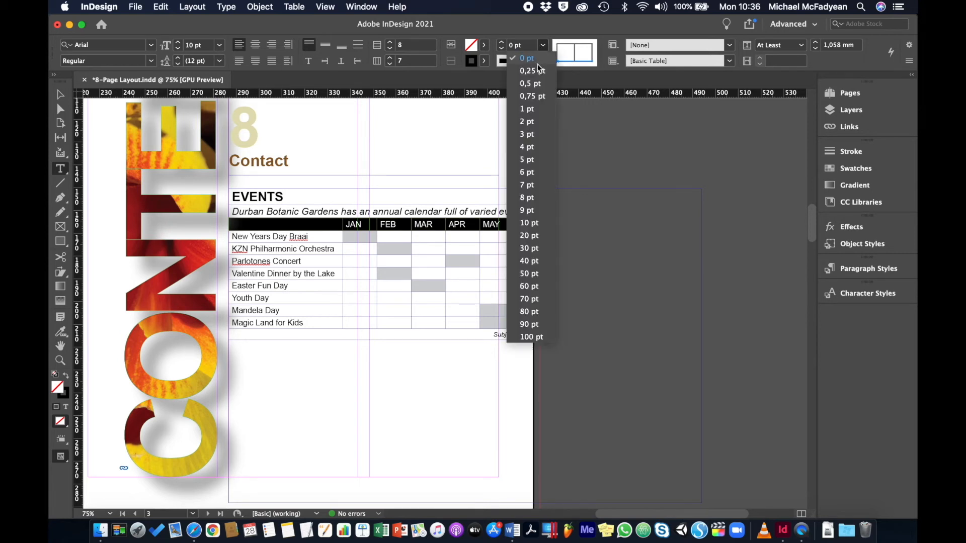
pyautogui.click(526, 121)
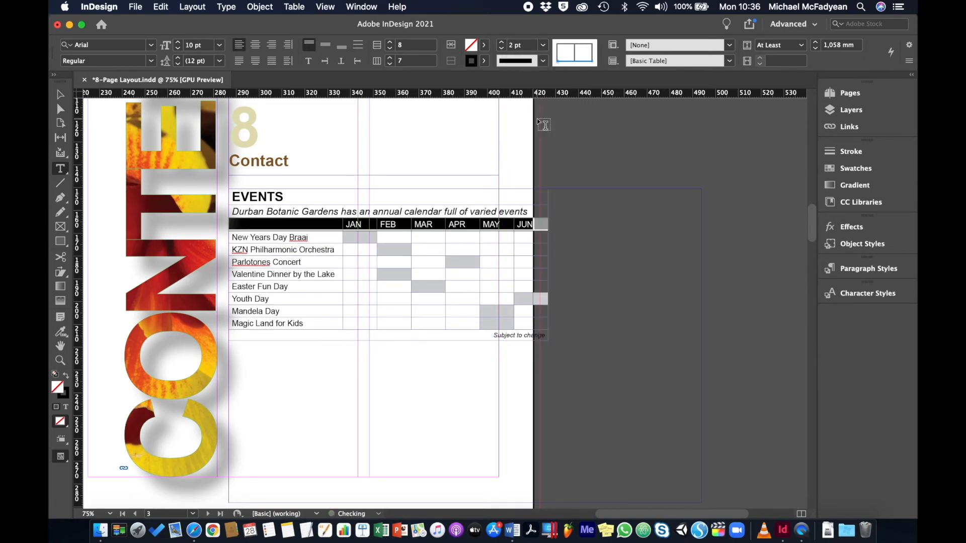
pyautogui.click(485, 64)
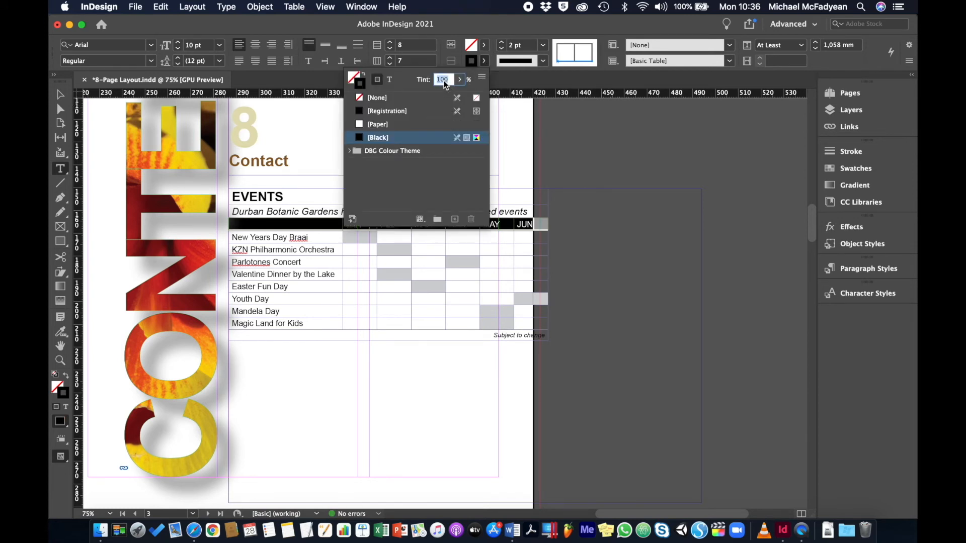
pyautogui.press('Return')
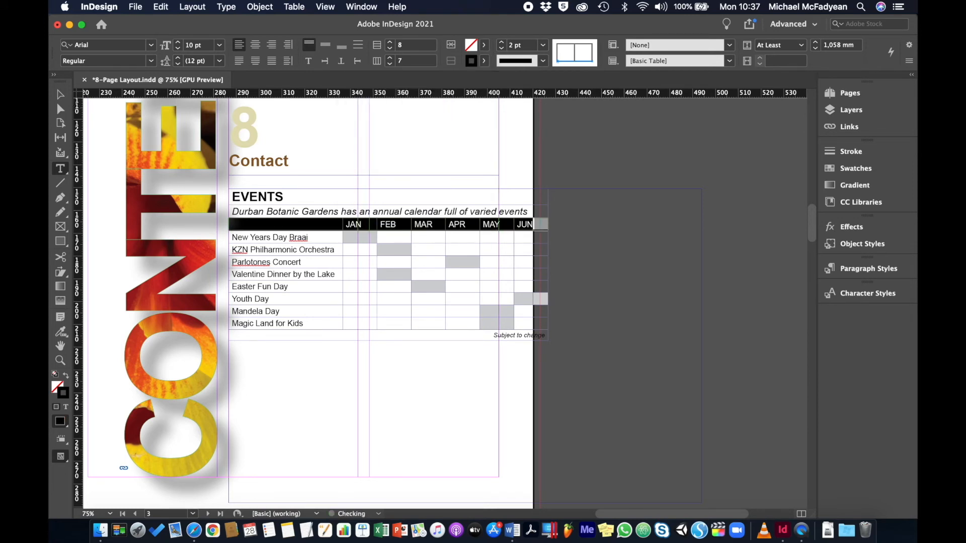
pyautogui.click(433, 250)
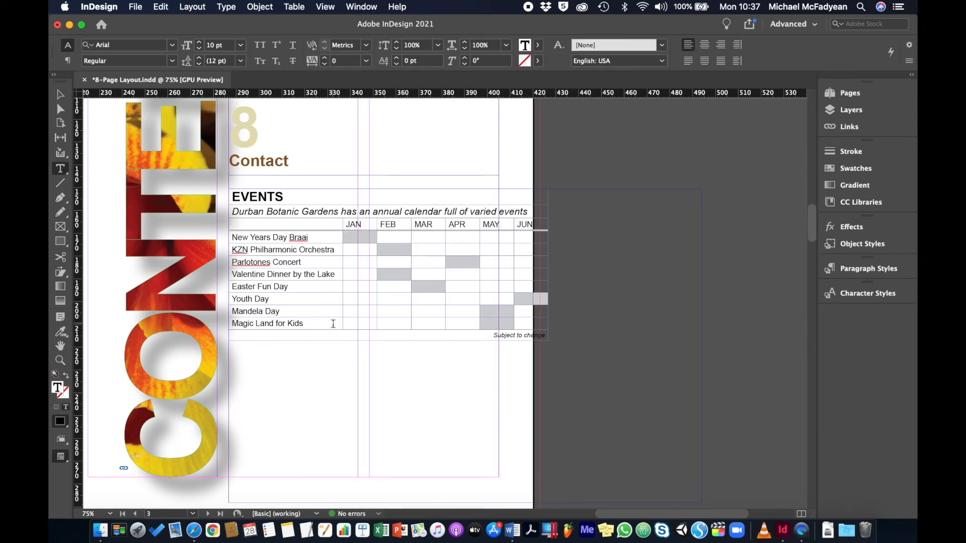
# - Set the bottom border of the Magic Land for Kids row to a 2 pt stroke
pyautogui.click(223, 324)
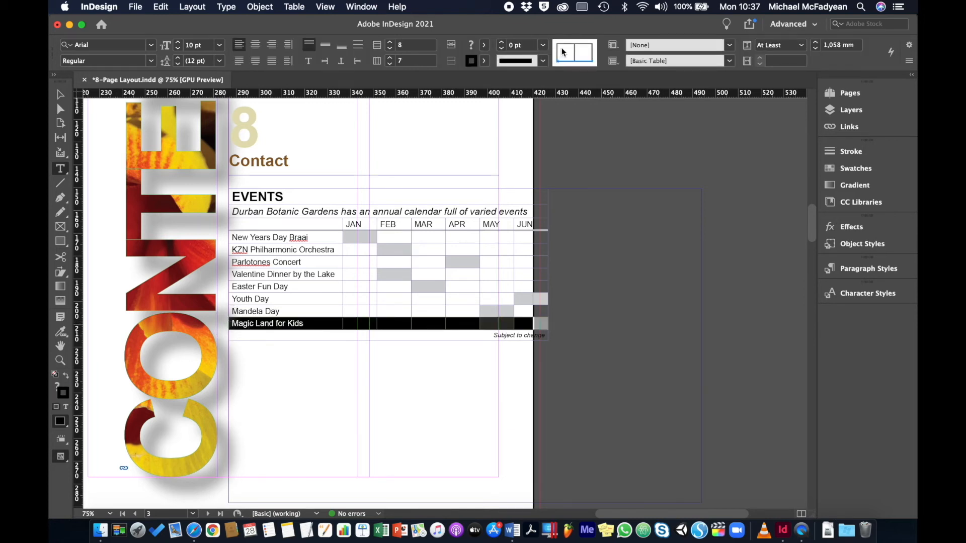
pyautogui.click(542, 45)
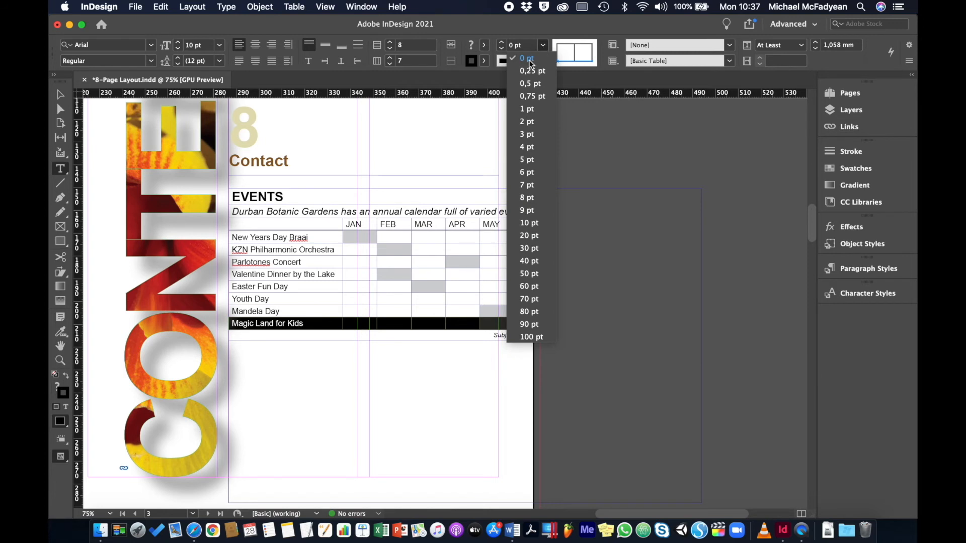
pyautogui.click(523, 122)
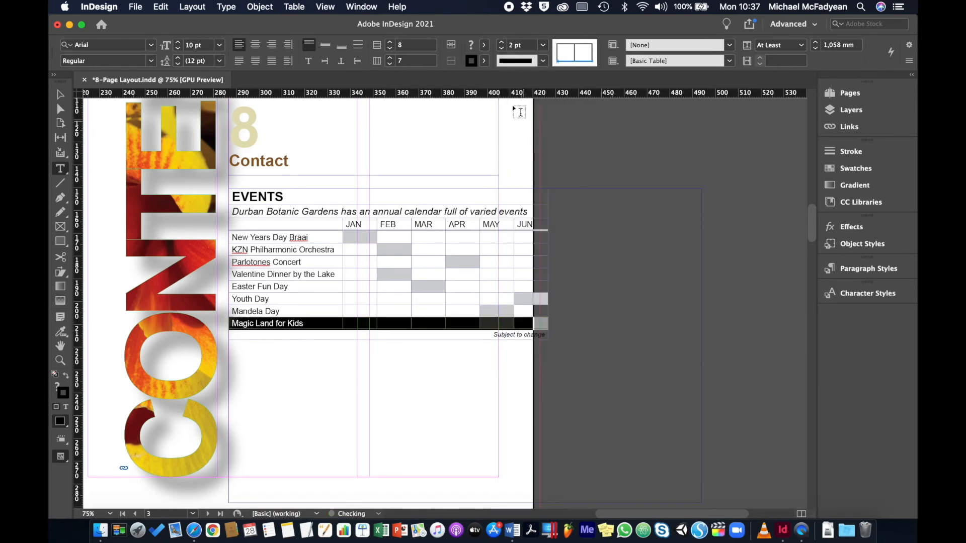
# - Fill the entire Magic Land for Kids row with Black at a 20% tint
pyautogui.click(486, 48)
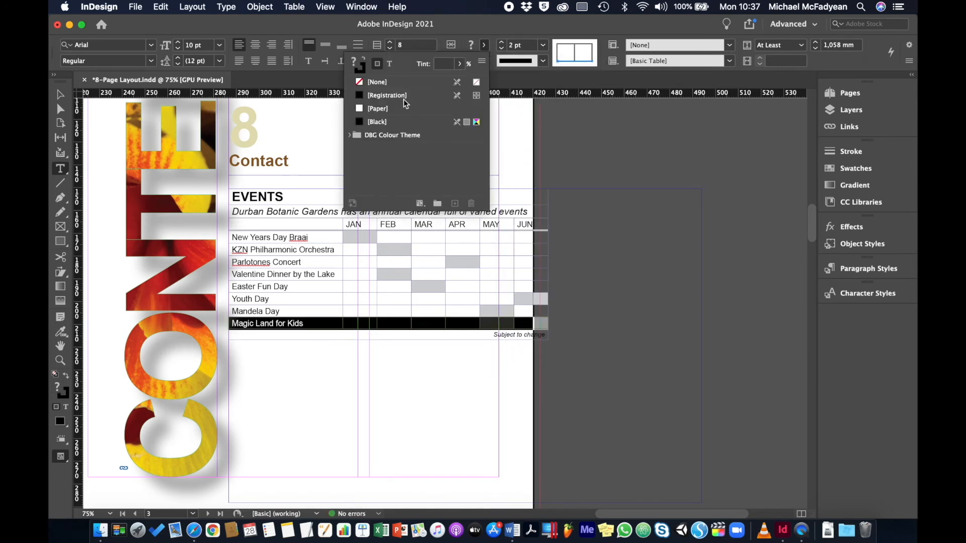
pyautogui.click(385, 121)
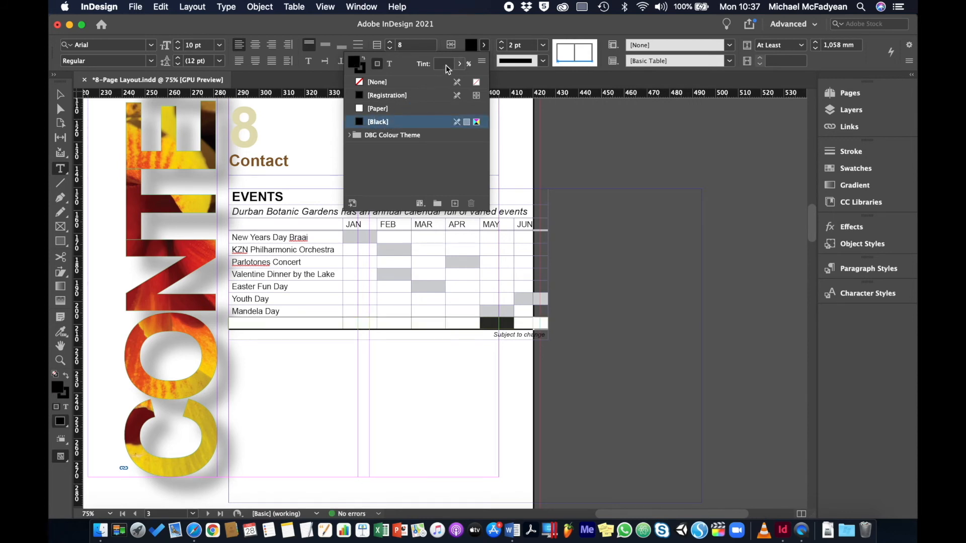
pyautogui.click(446, 64)
pyautogui.write('20')
pyautogui.press('Return')
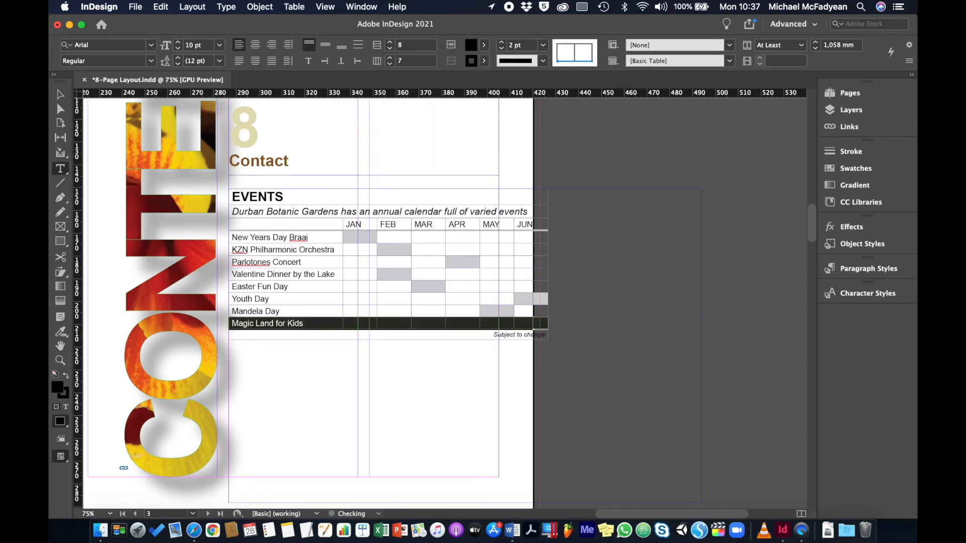
pyautogui.click(335, 277)
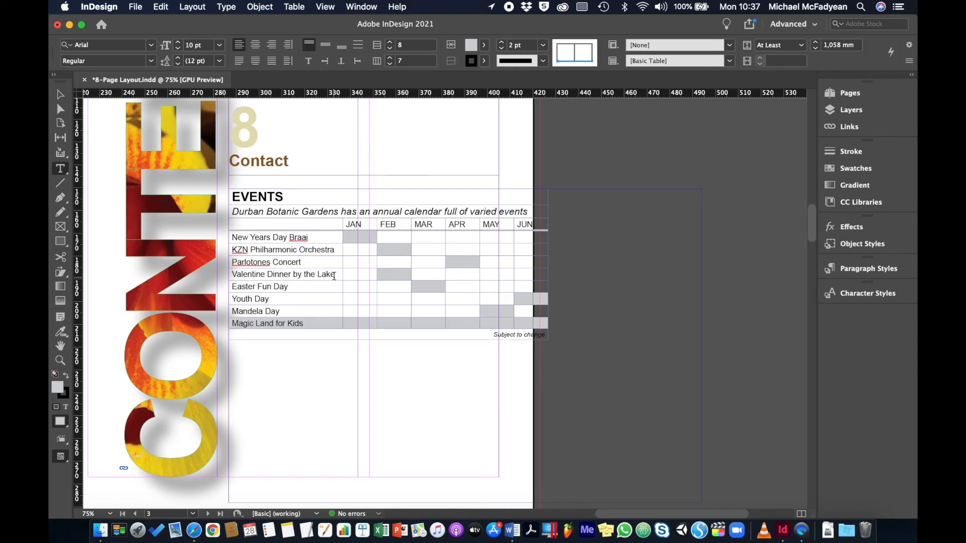
# - Undo the 20% tint fill applied across the whole Magic Land for Kids row
pyautogui.press('super+z')
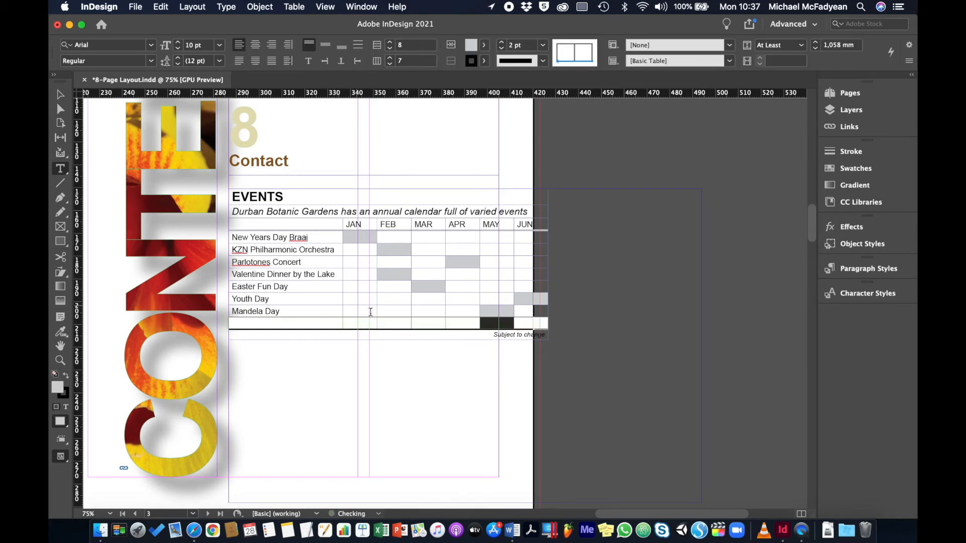
pyautogui.click(353, 311)
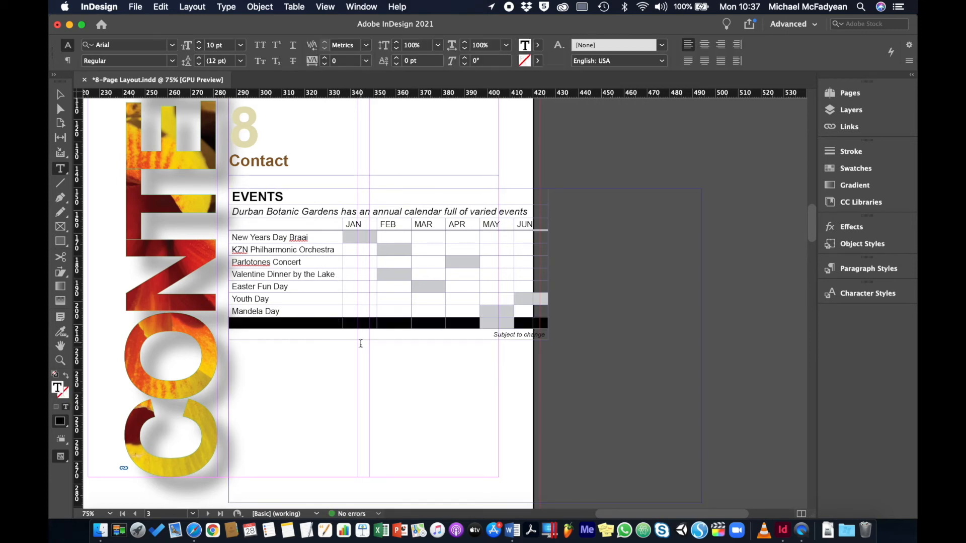
pyautogui.click(359, 370)
pyautogui.click(317, 296)
pyautogui.press('super+z')
pyautogui.click(309, 304)
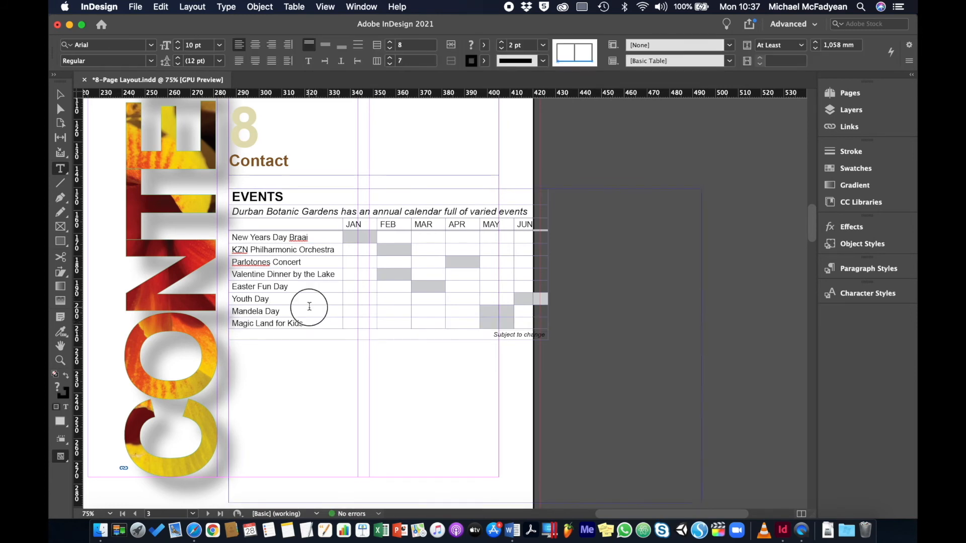
# - Give the bottom border of the Magic Land for Kids row a 2 pt stroke in a lighter tint of Black
pyautogui.click(225, 323)
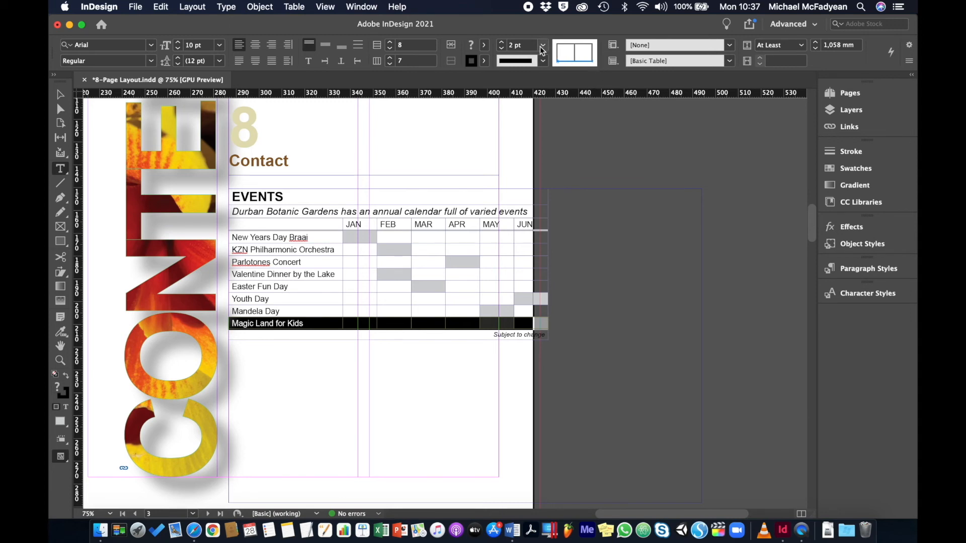
pyautogui.click(484, 61)
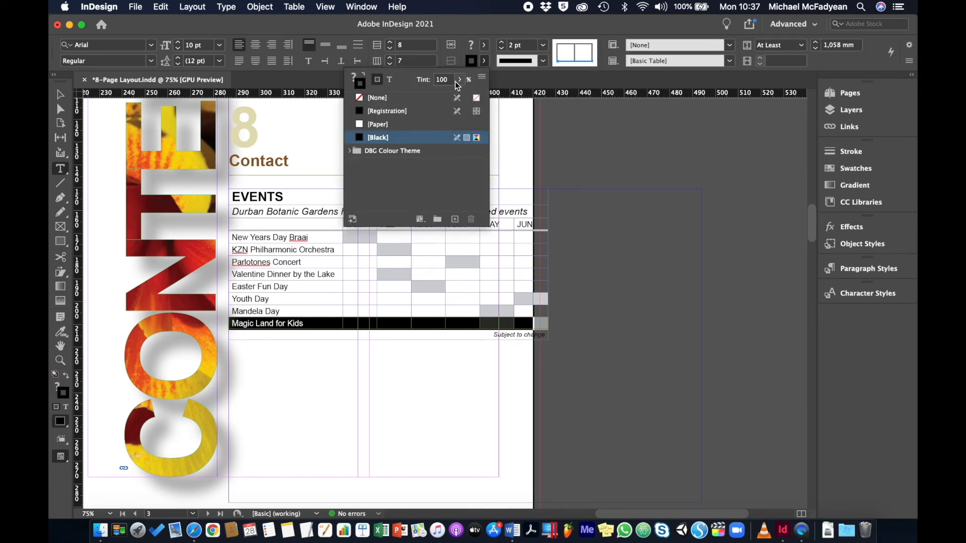
pyautogui.press('Escape')
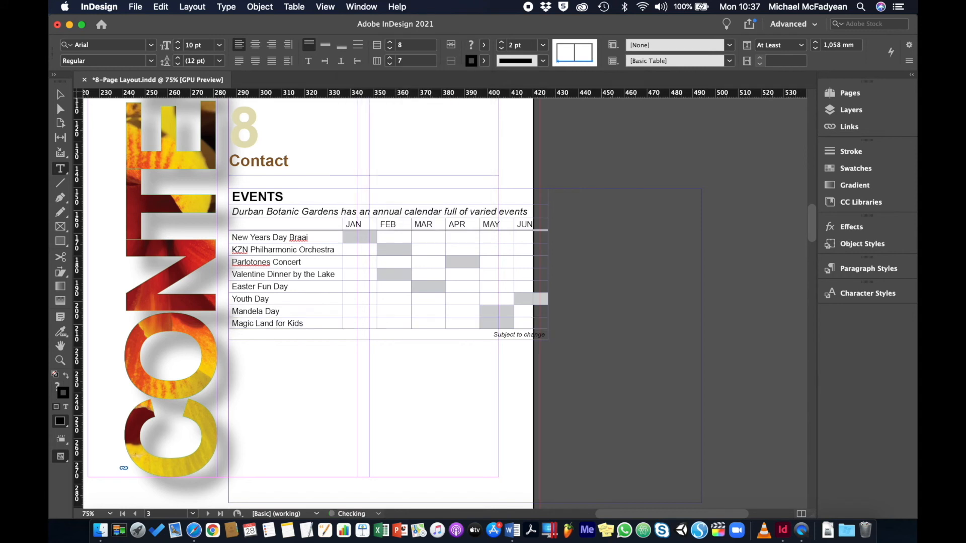
pyautogui.click(371, 257)
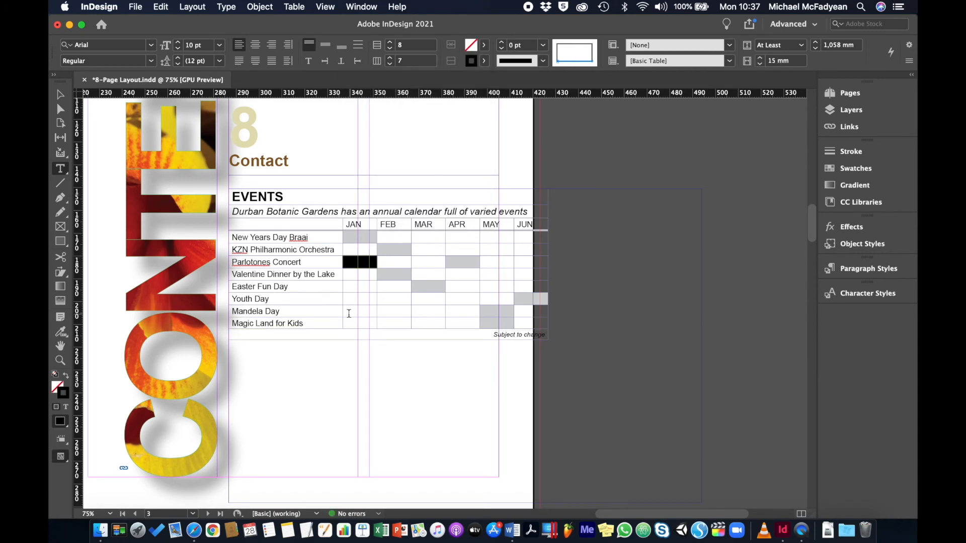
pyautogui.moveTo(330, 323); pyautogui.dragTo(591, 299)
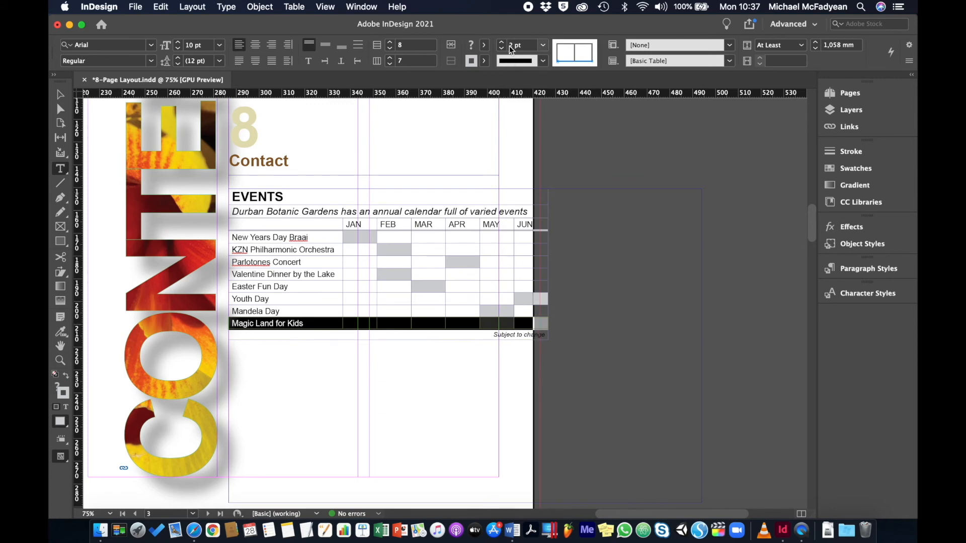
pyautogui.click(543, 45)
pyautogui.click(529, 124)
pyautogui.click(403, 314)
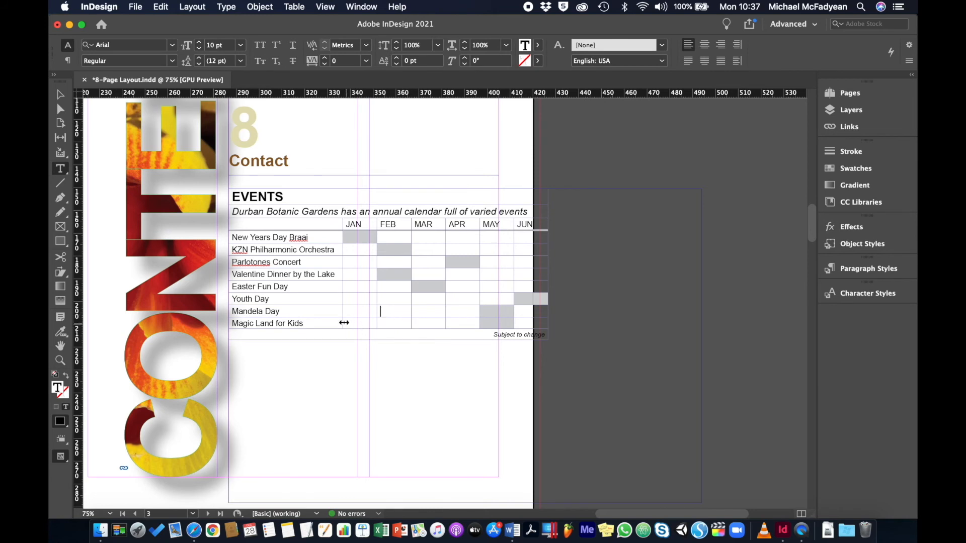
# - Try a 10 pt bottom border on the Magic Land for Kids row, then undo it
pyautogui.moveTo(324, 323); pyautogui.dragTo(521, 326)
pyautogui.click(568, 64)
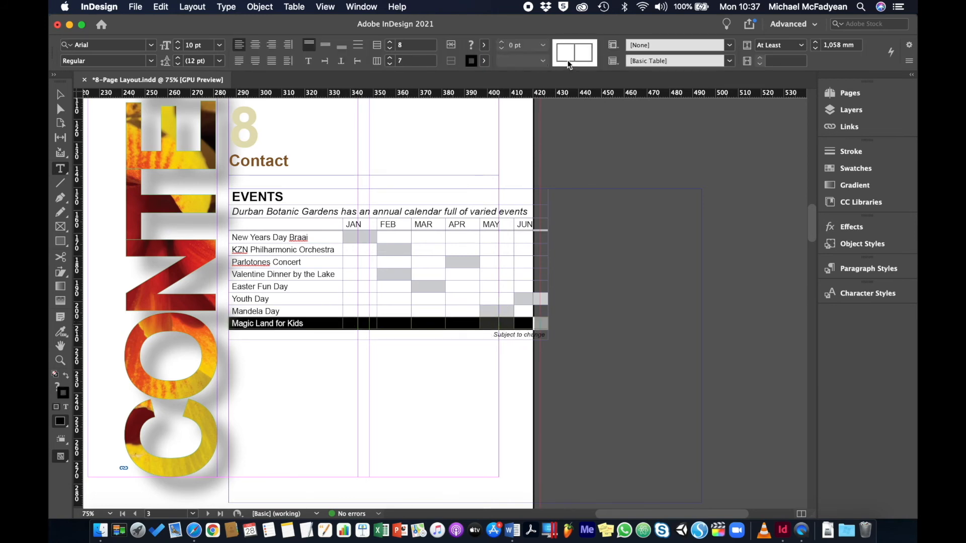
pyautogui.click(569, 63)
pyautogui.click(543, 45)
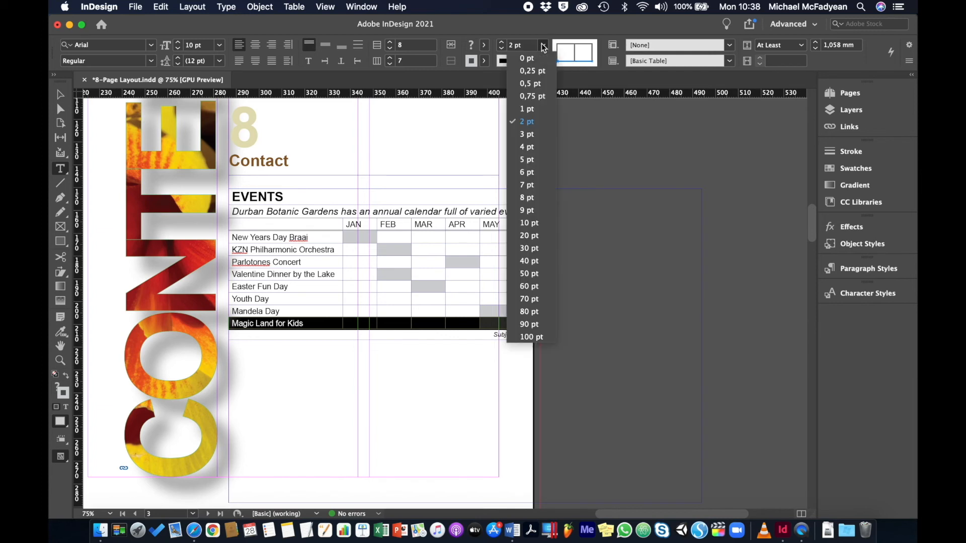
pyautogui.click(534, 223)
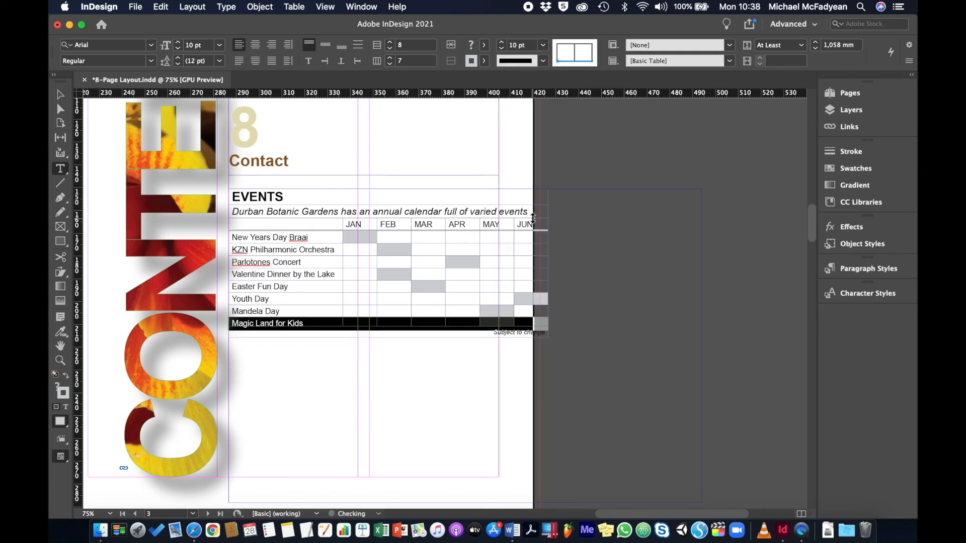
pyautogui.click(475, 290)
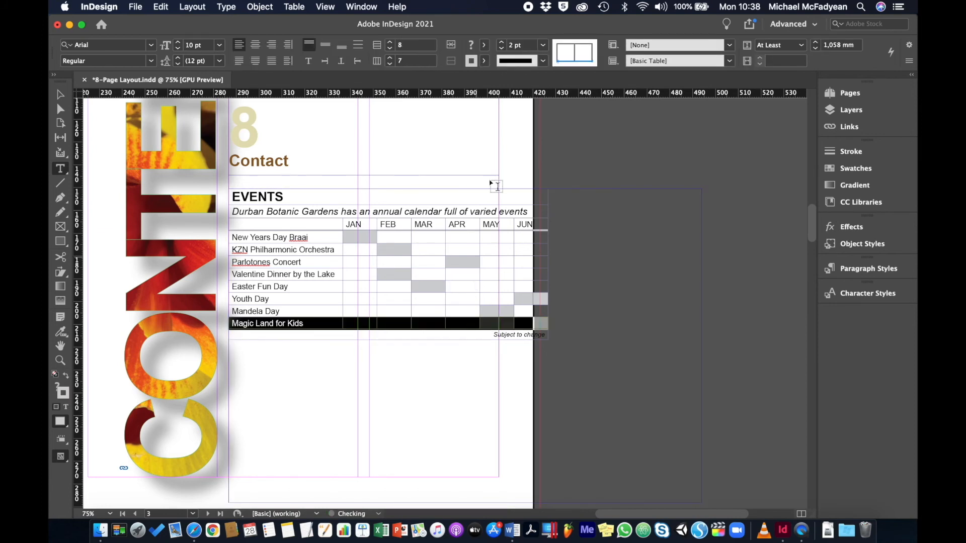
# - Set the bottom border of the Magic Land for Kids row to 0 pt
pyautogui.click(542, 48)
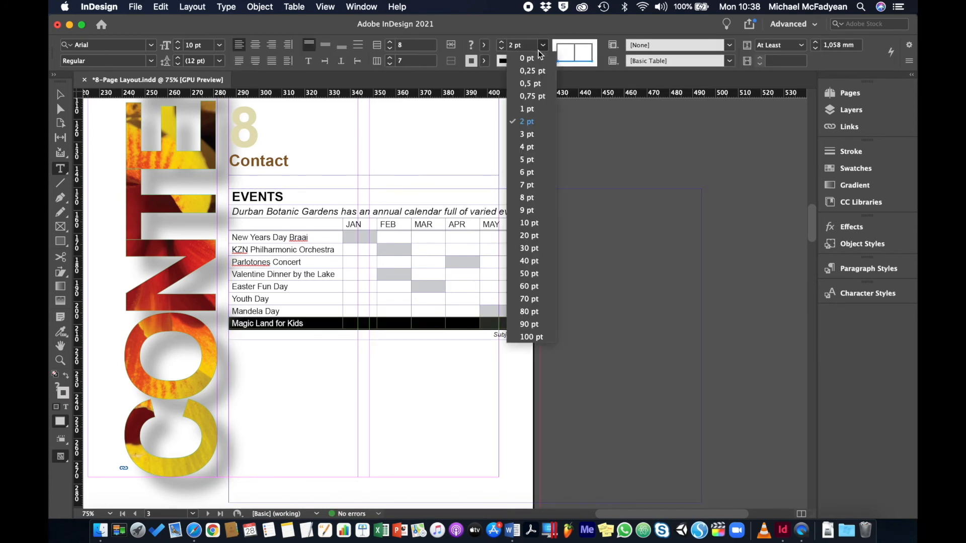
pyautogui.click(525, 54)
pyautogui.click(438, 324)
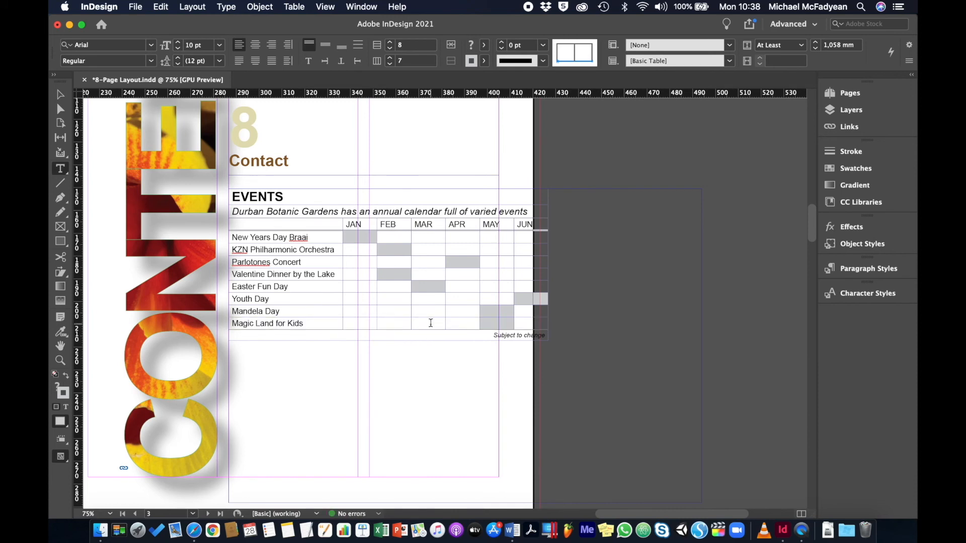
# - Give the top border of the Subject to change row a 2 pt stroke in Black at a 20% tint
pyautogui.click(226, 336)
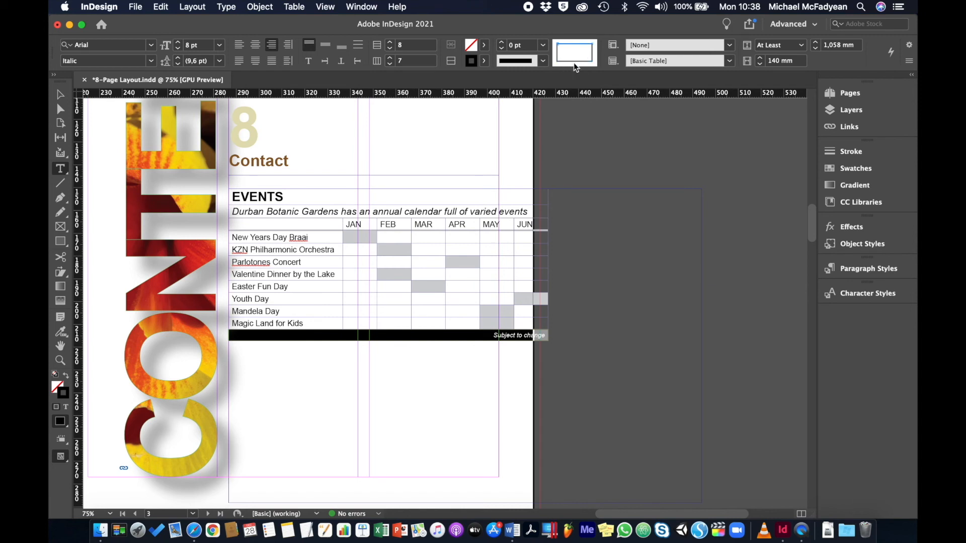
pyautogui.click(545, 47)
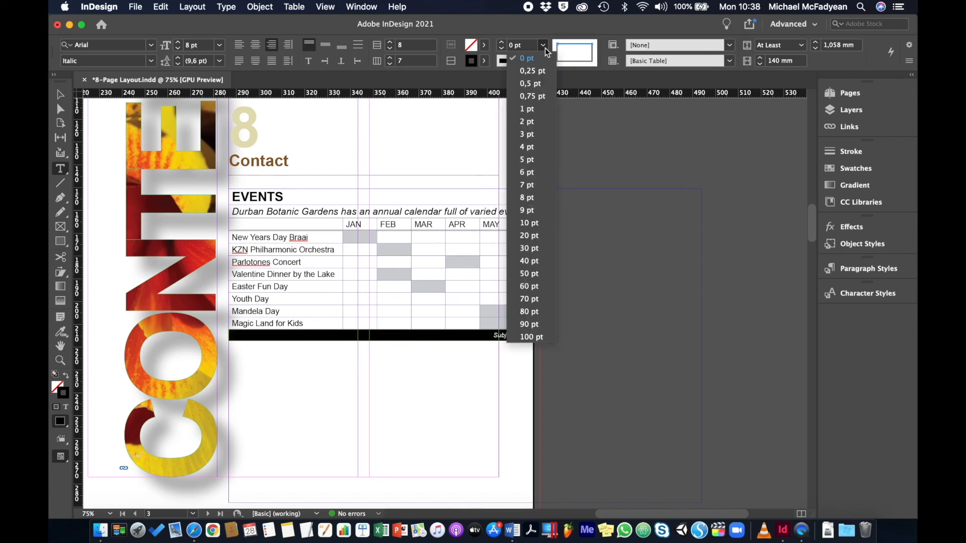
pyautogui.click(526, 123)
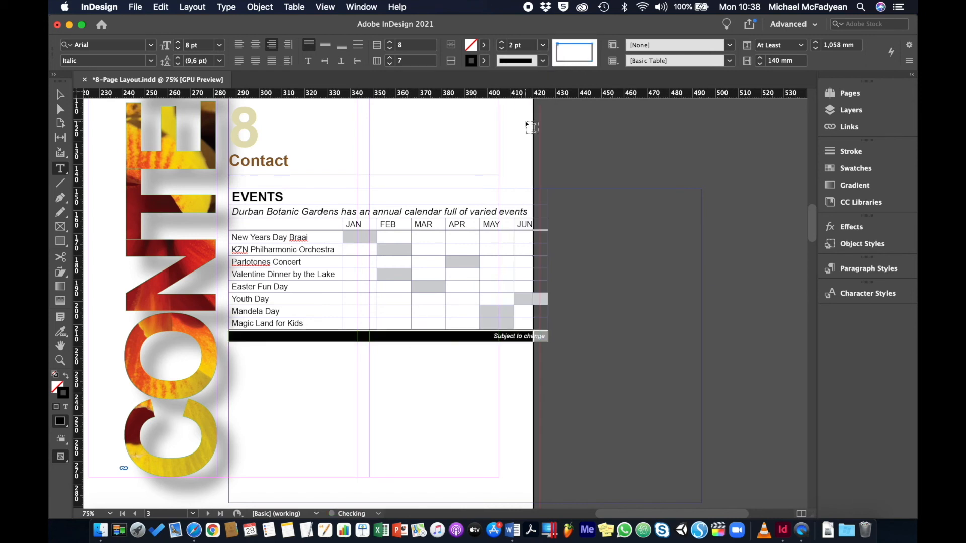
pyautogui.click(482, 61)
pyautogui.write('20')
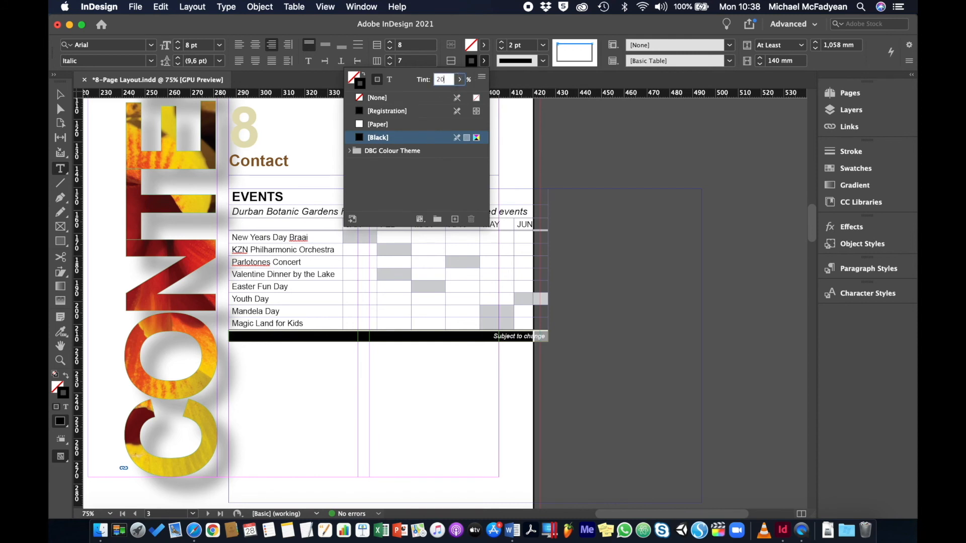
pyautogui.press('Return')
pyautogui.click(347, 313)
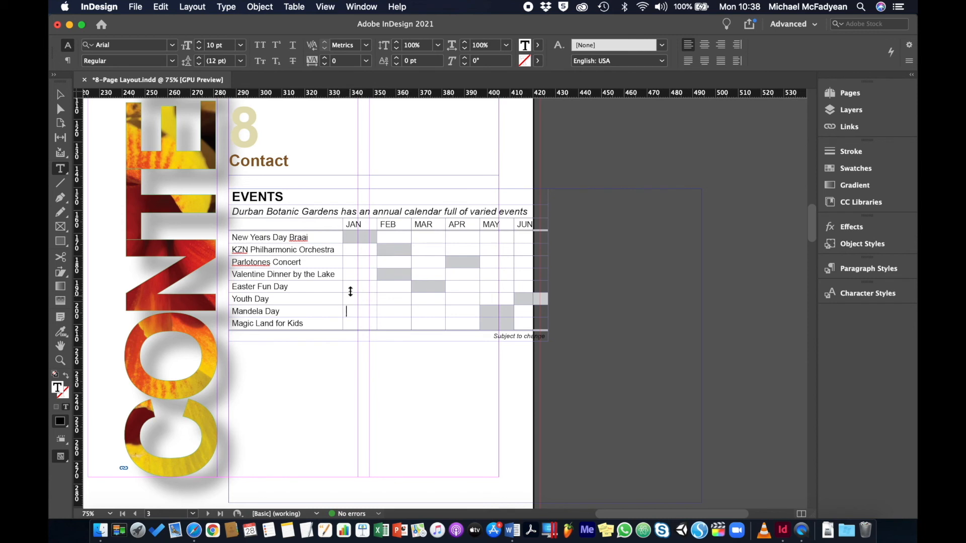
# - Apply 1 pt strokes in a lighter tint of Black to the inner horizontal and bottom borders of the New Years Day Braai to Mandela Day rows
pyautogui.moveTo(315, 238); pyautogui.dragTo(534, 312)
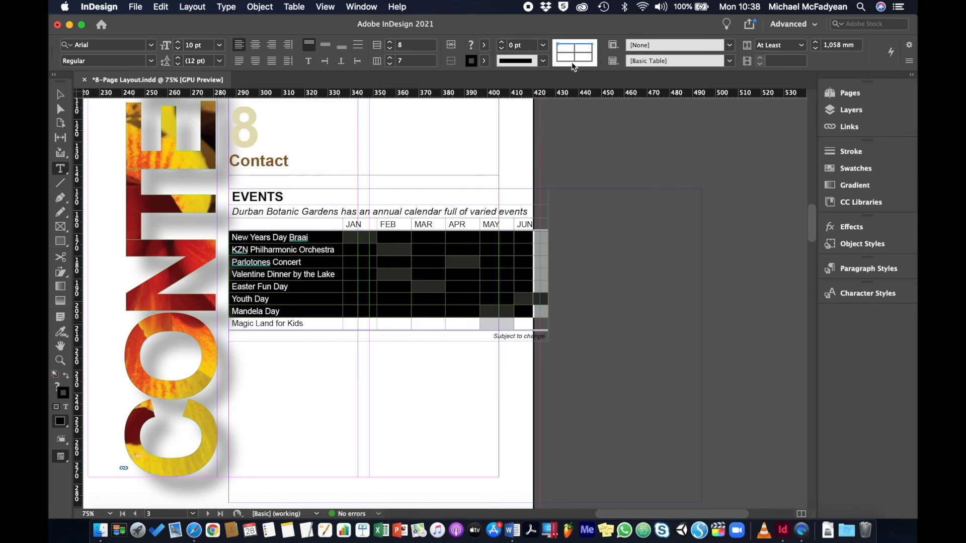
pyautogui.click(568, 46)
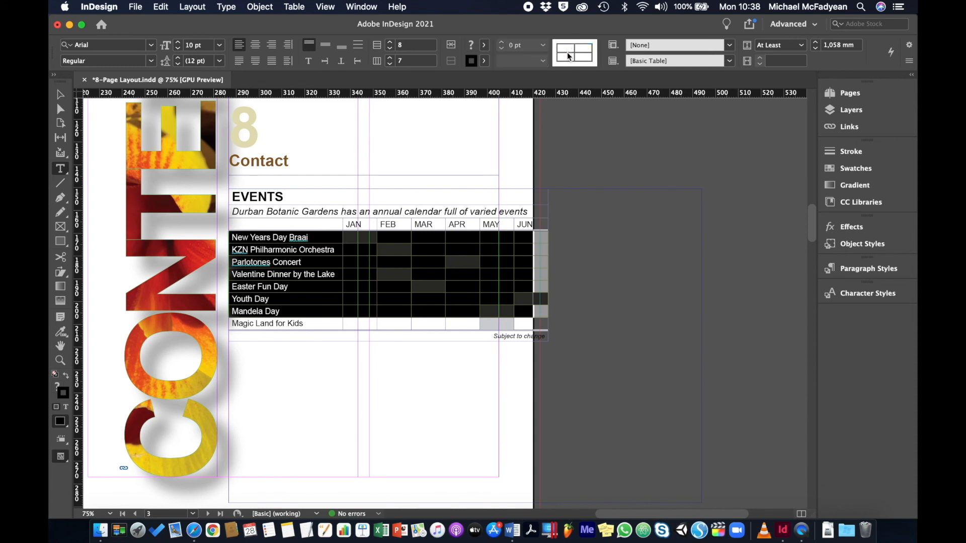
pyautogui.click(568, 53)
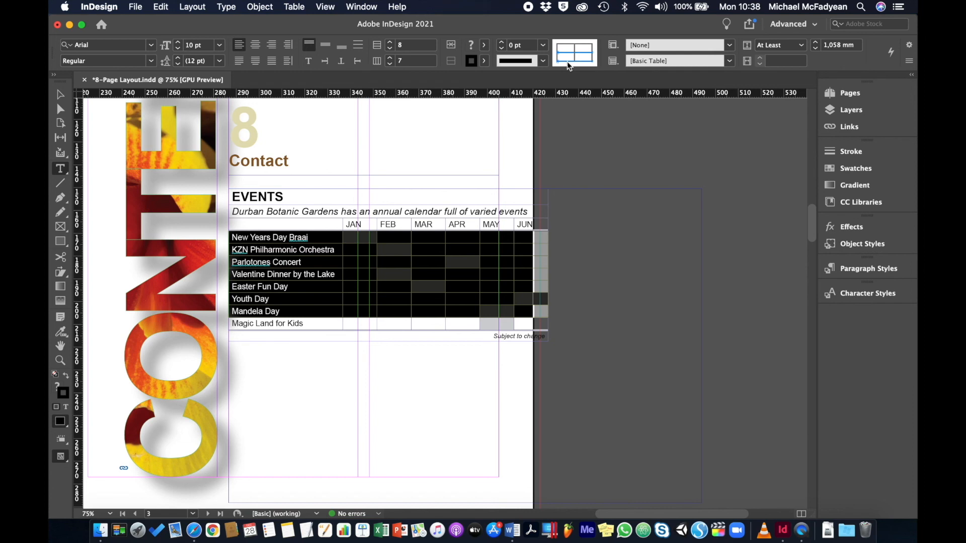
pyautogui.click(546, 48)
pyautogui.click(520, 109)
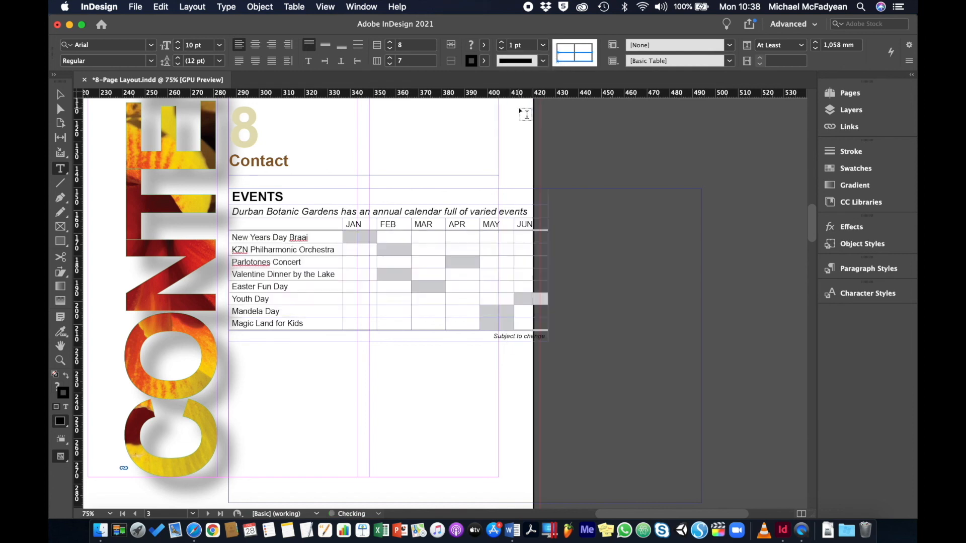
pyautogui.click(484, 61)
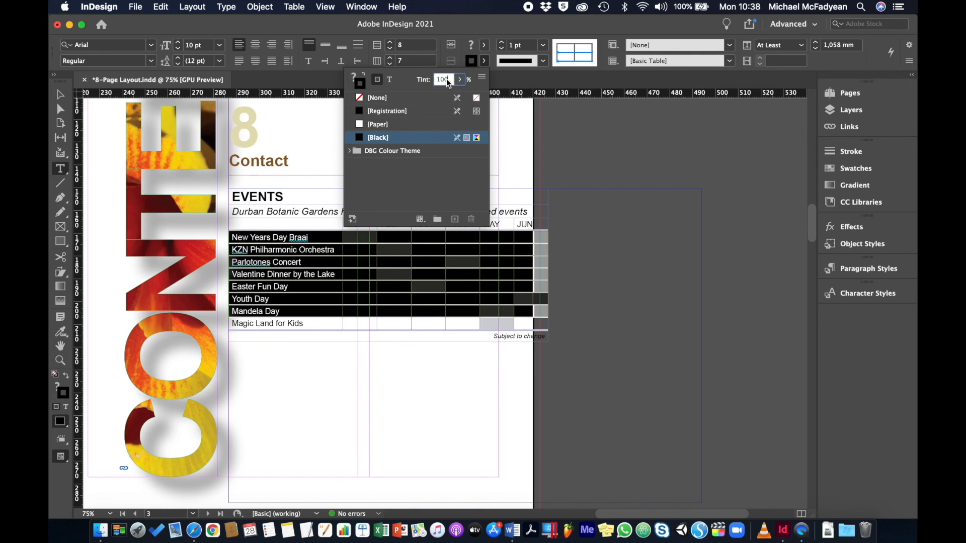
pyautogui.press('Return')
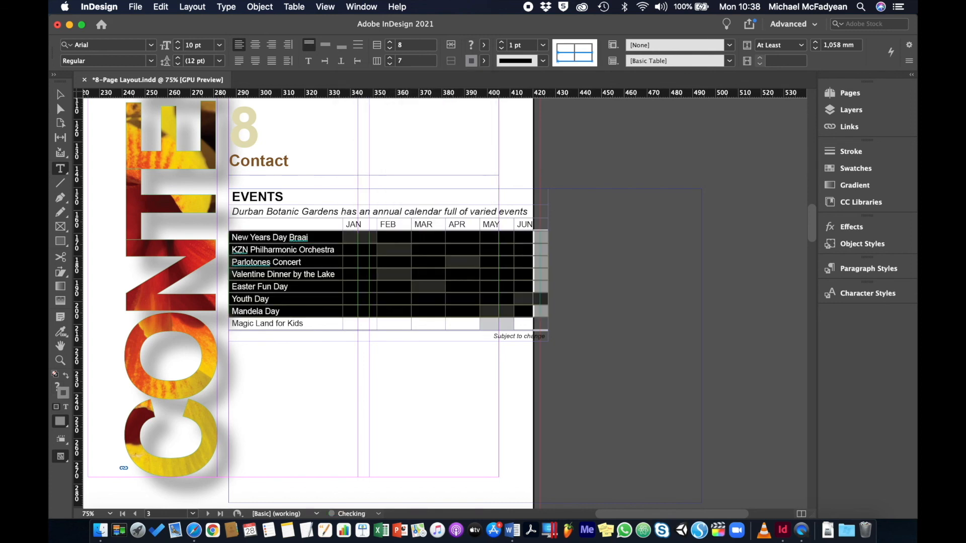
# - Deselect the table and preview the page without guides and frame edges, returning to the normal view
pyautogui.click(63, 97)
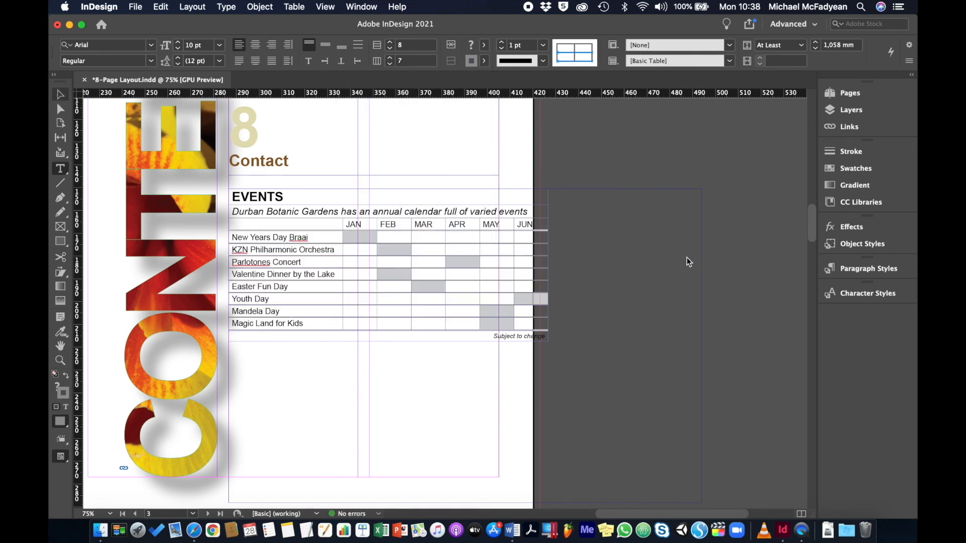
pyautogui.press('Escape')
pyautogui.click(642, 163)
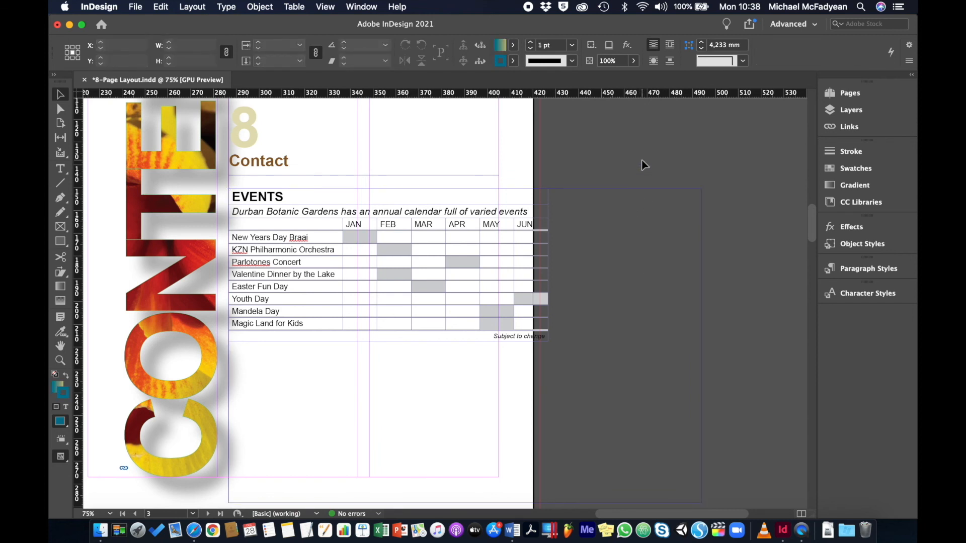
pyautogui.press('w')
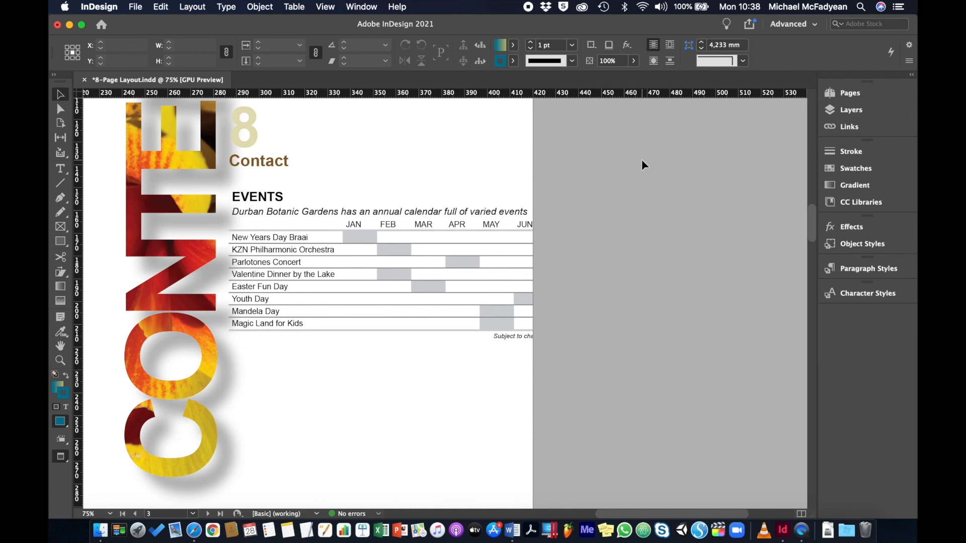
pyautogui.press('w')
# - Shrink the events table's text frame to about 150 mm wide and 71 mm high
pyautogui.click(386, 272)
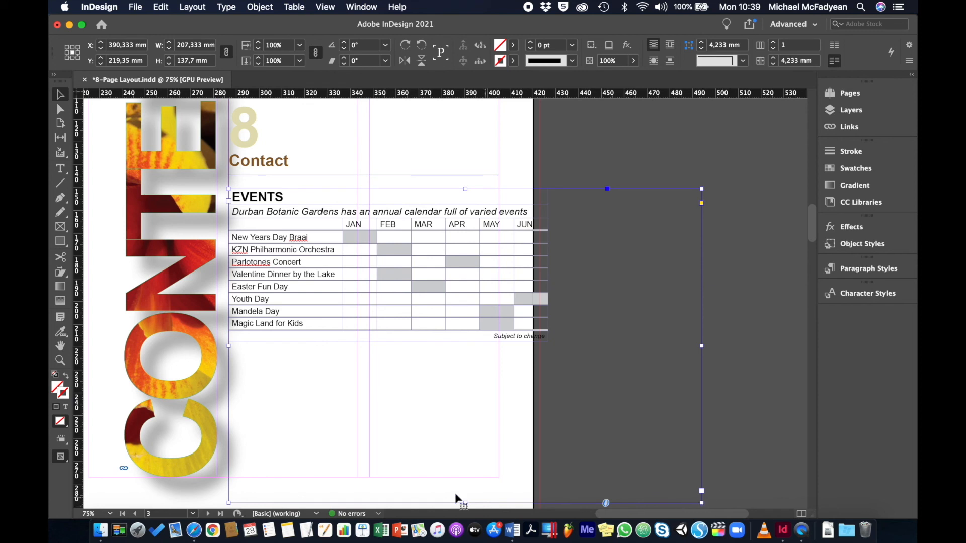
pyautogui.moveTo(465, 503); pyautogui.dragTo(481, 351)
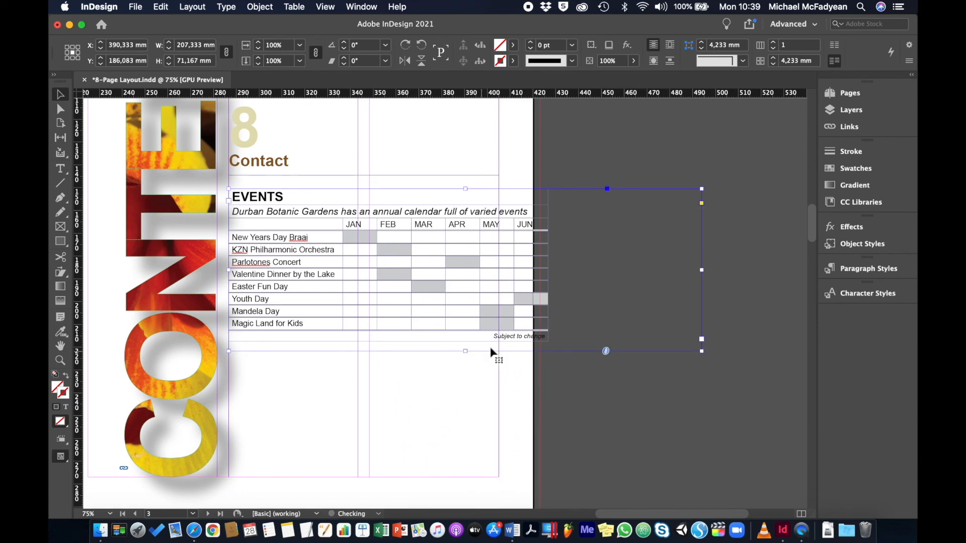
pyautogui.moveTo(689, 270); pyautogui.dragTo(570, 279)
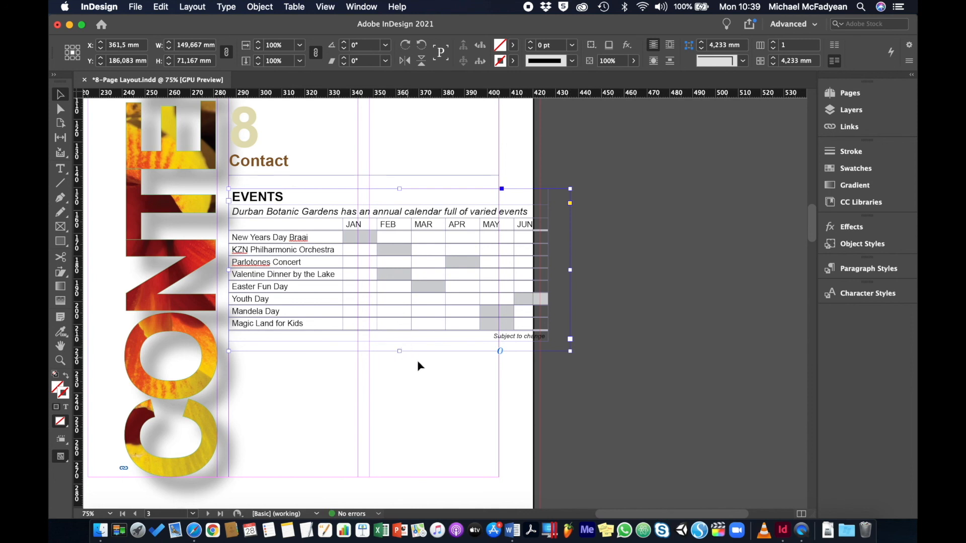
# - Rotate the events frame 90° anticlockwise and place it in the lower-right margin corner of the contents page
pyautogui.click(422, 48)
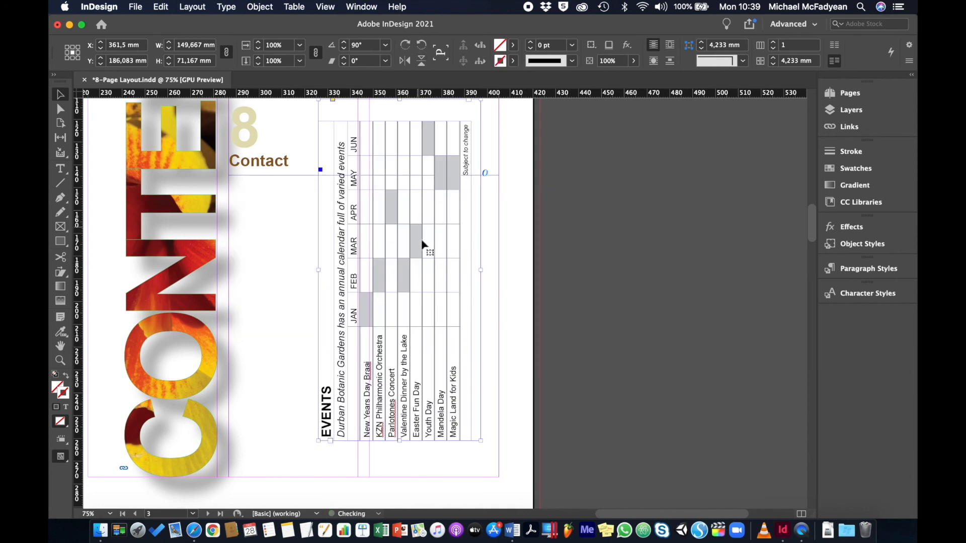
pyautogui.moveTo(416, 250); pyautogui.dragTo(438, 287)
pyautogui.click(611, 292)
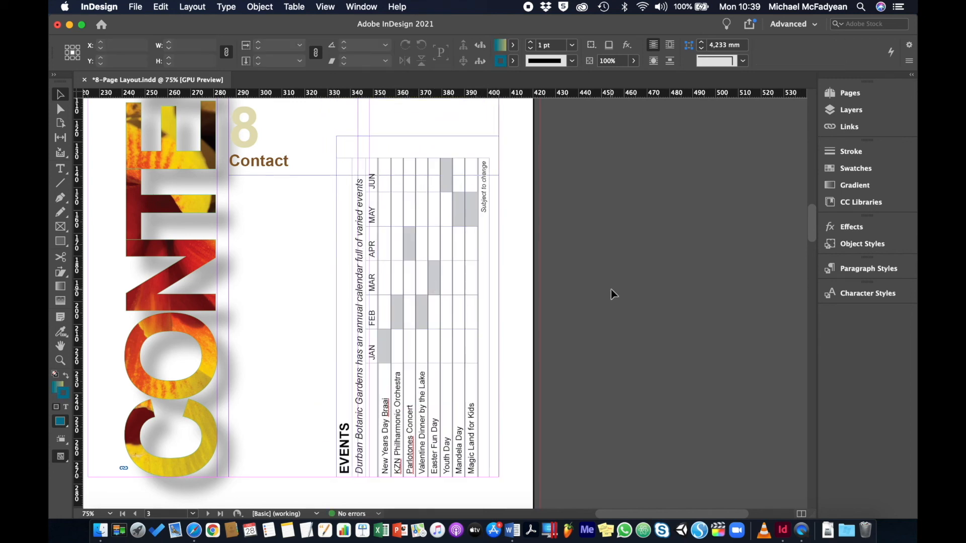
pyautogui.scroll(-3, 613, 294)
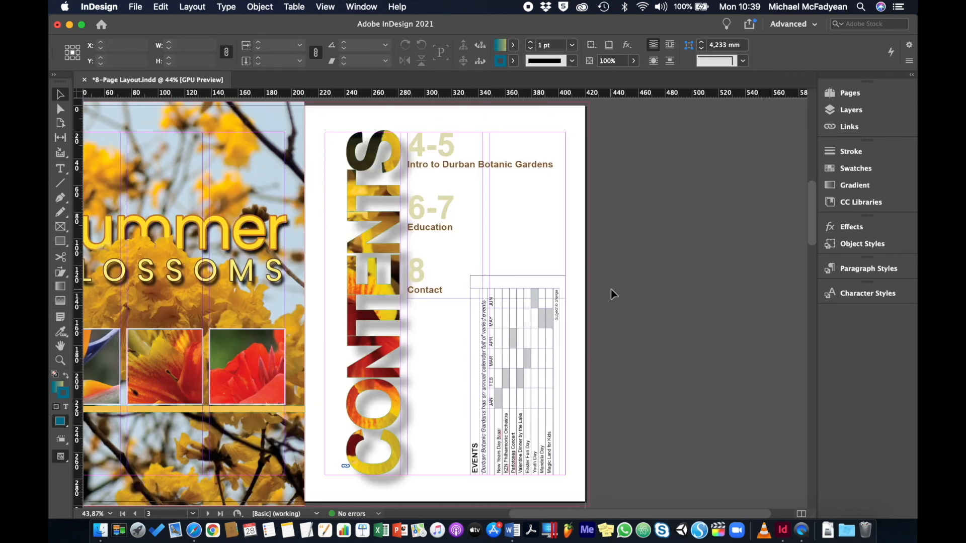
pyautogui.press('w')
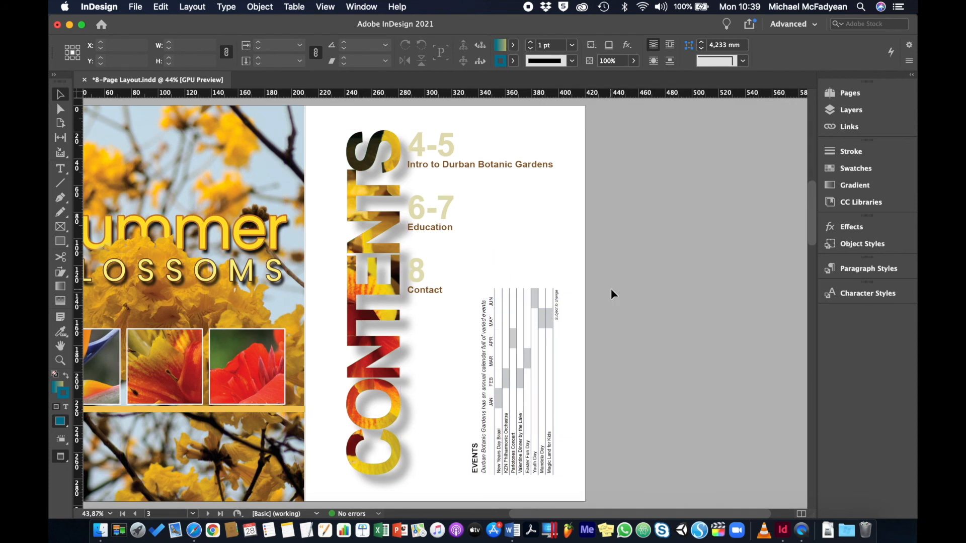